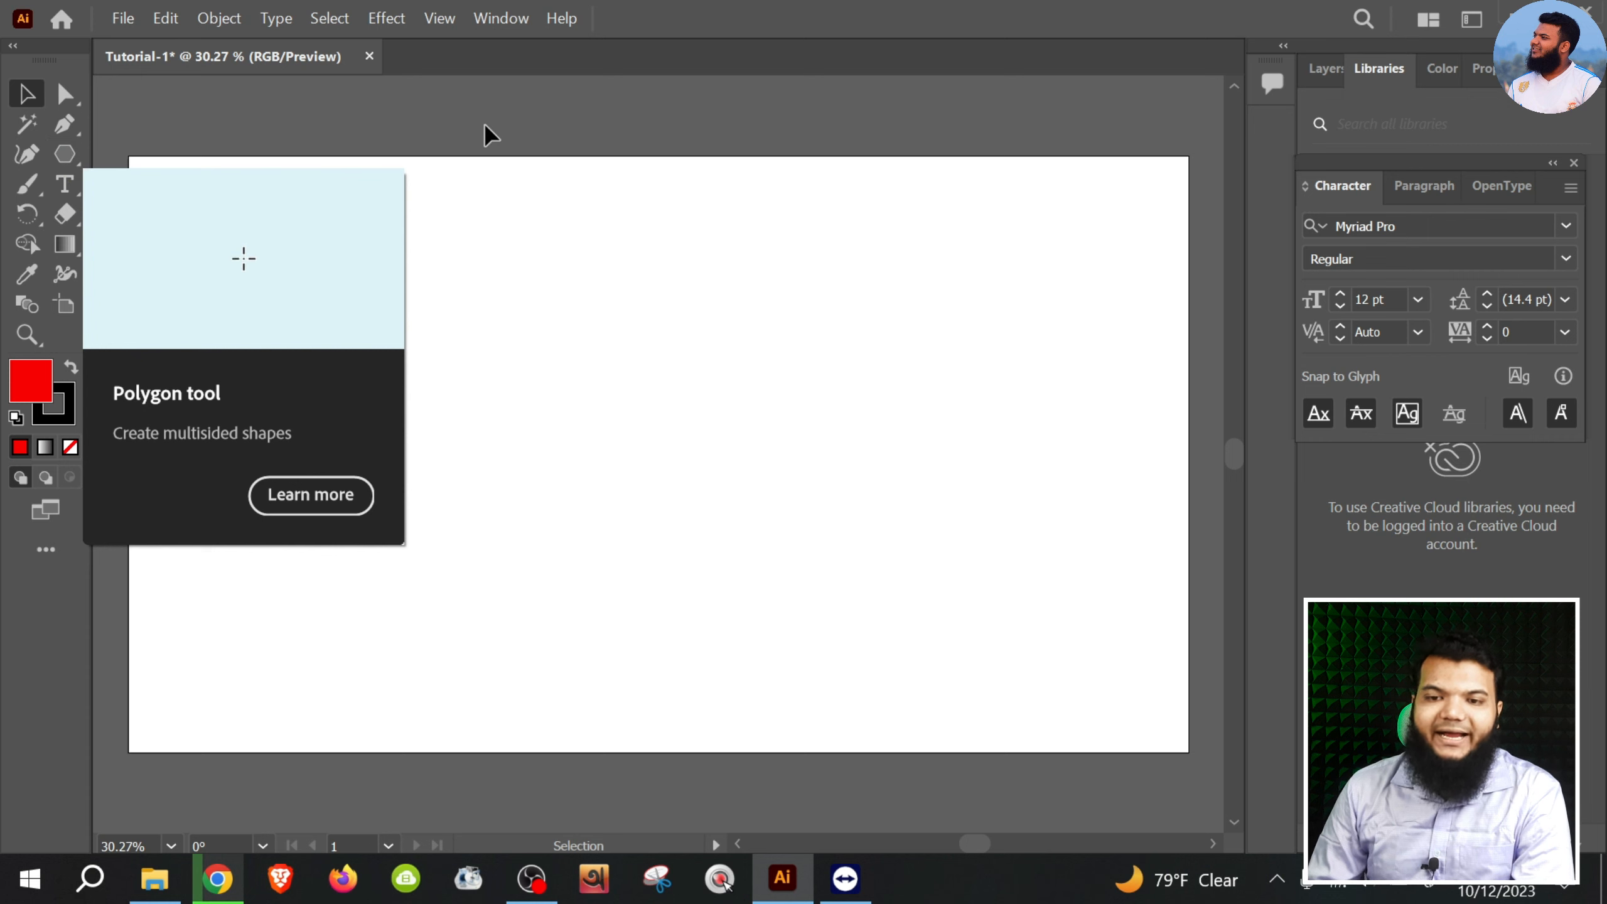
# Draw five rectangles with the Rectangle tool: two blocky ones, a thin horizontal bar, a tall vertical bar and a wide one overlapping the first two.
pyautogui.click(64, 154)
pyautogui.click(136, 156)
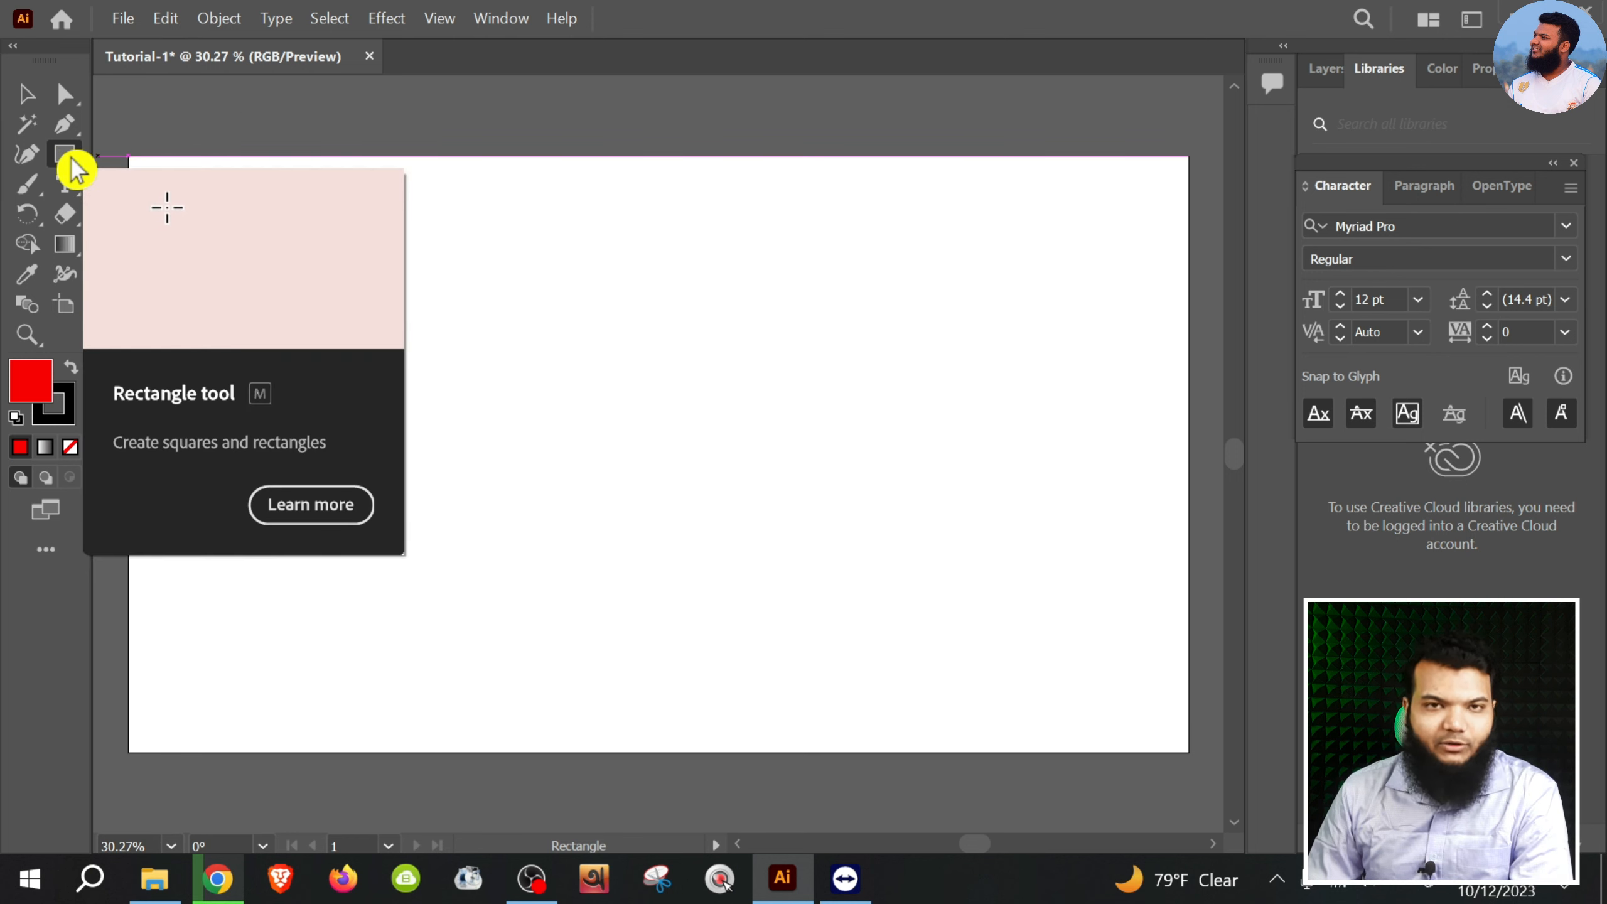
pyautogui.click(72, 165)
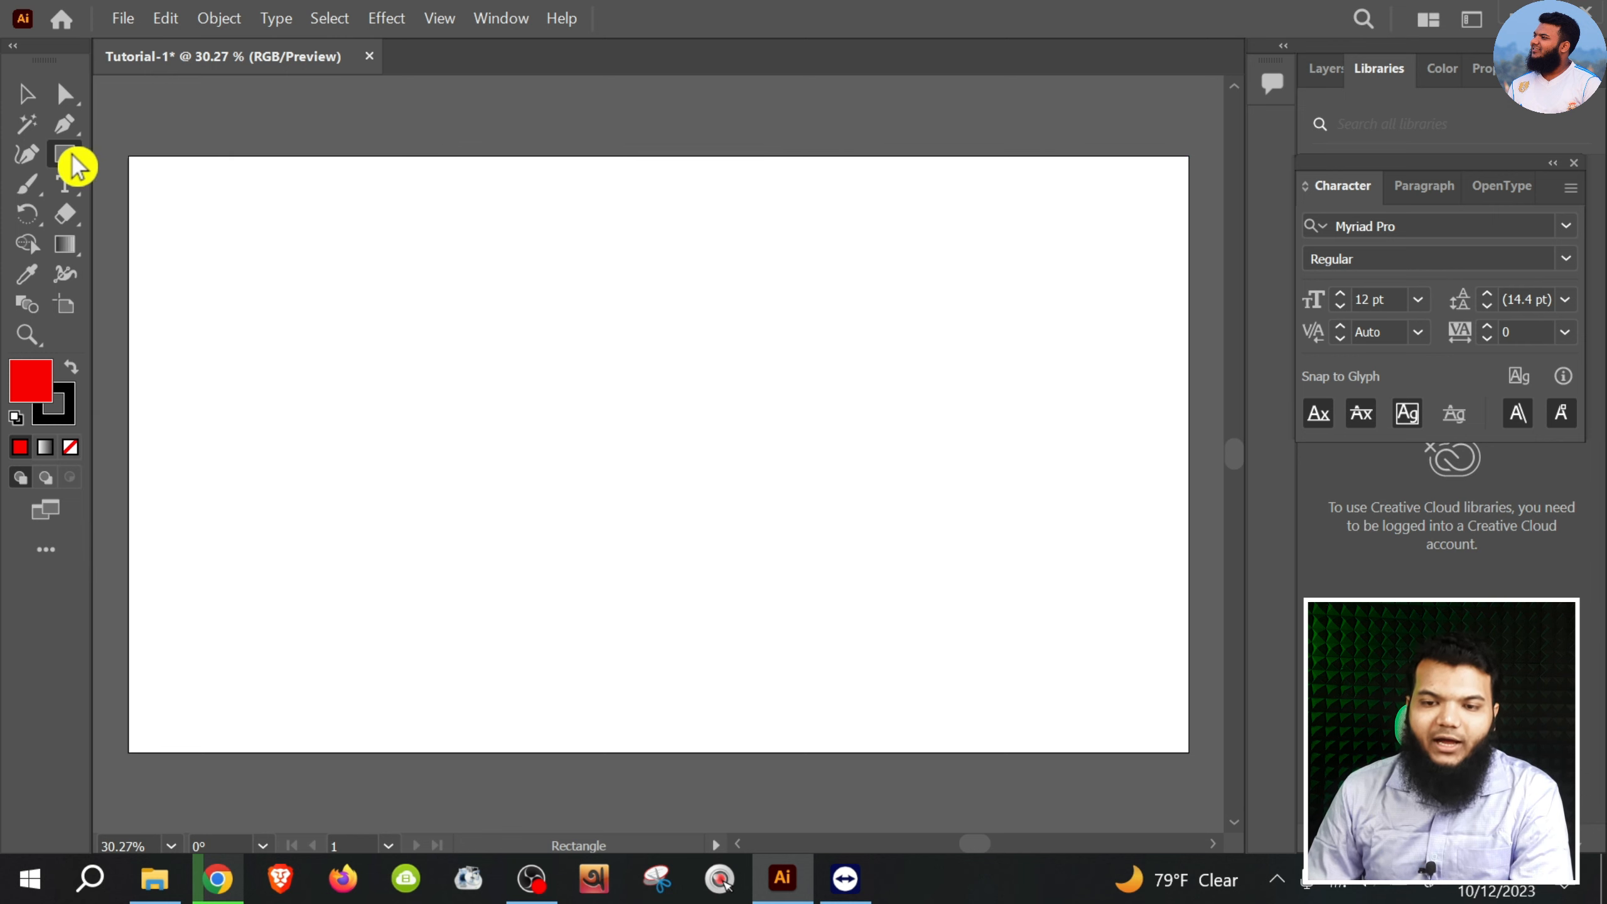
pyautogui.click(71, 161)
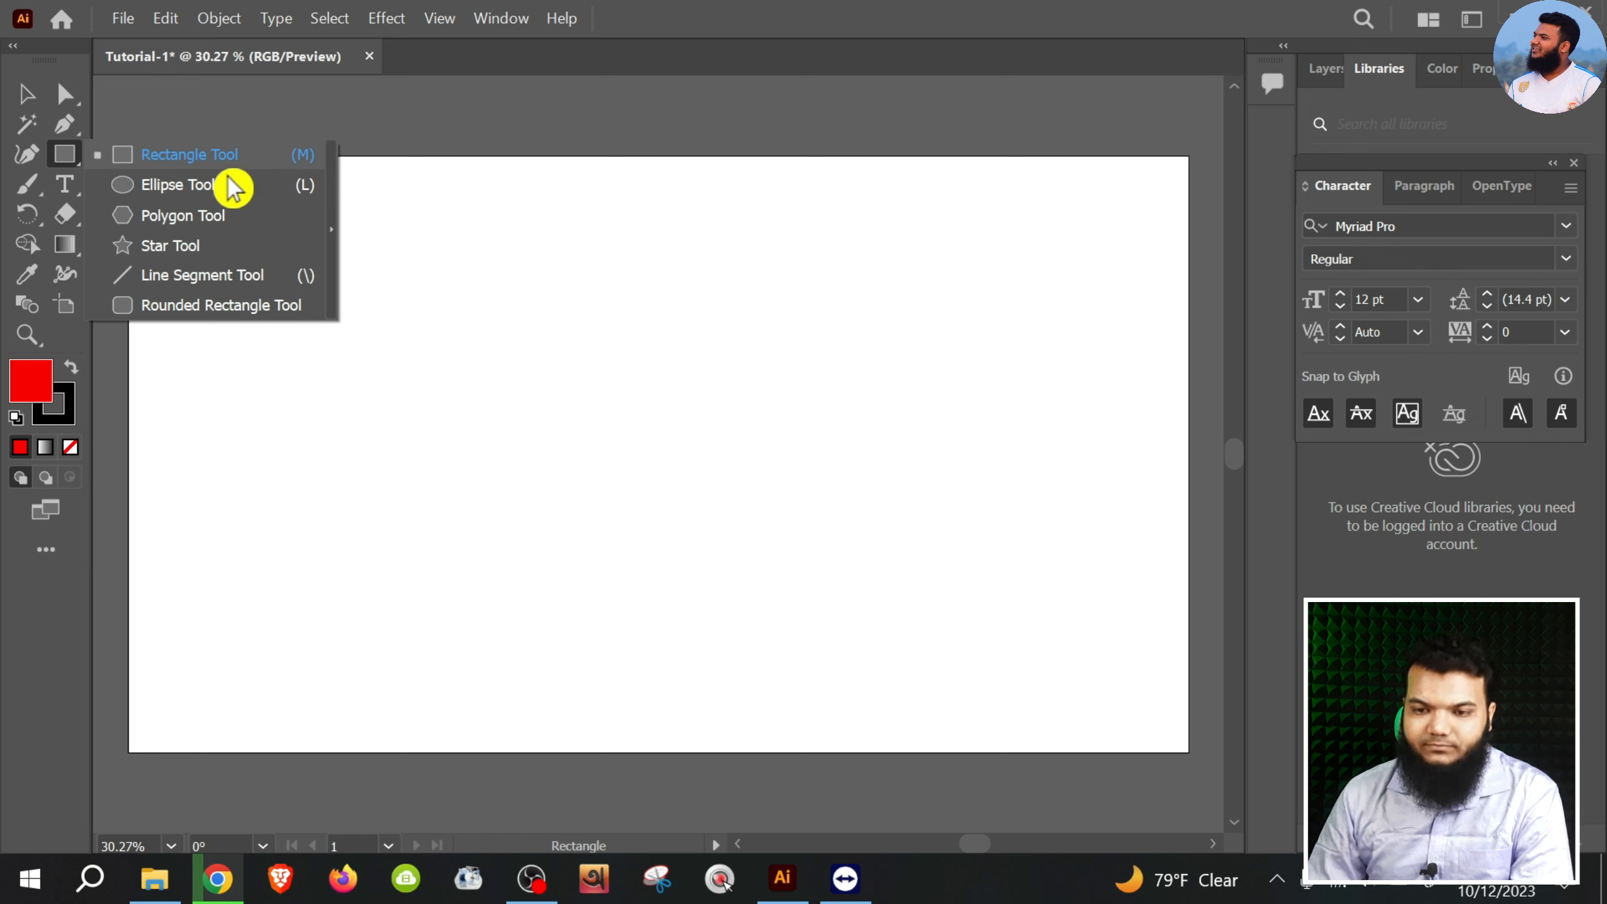
pyautogui.click(189, 155)
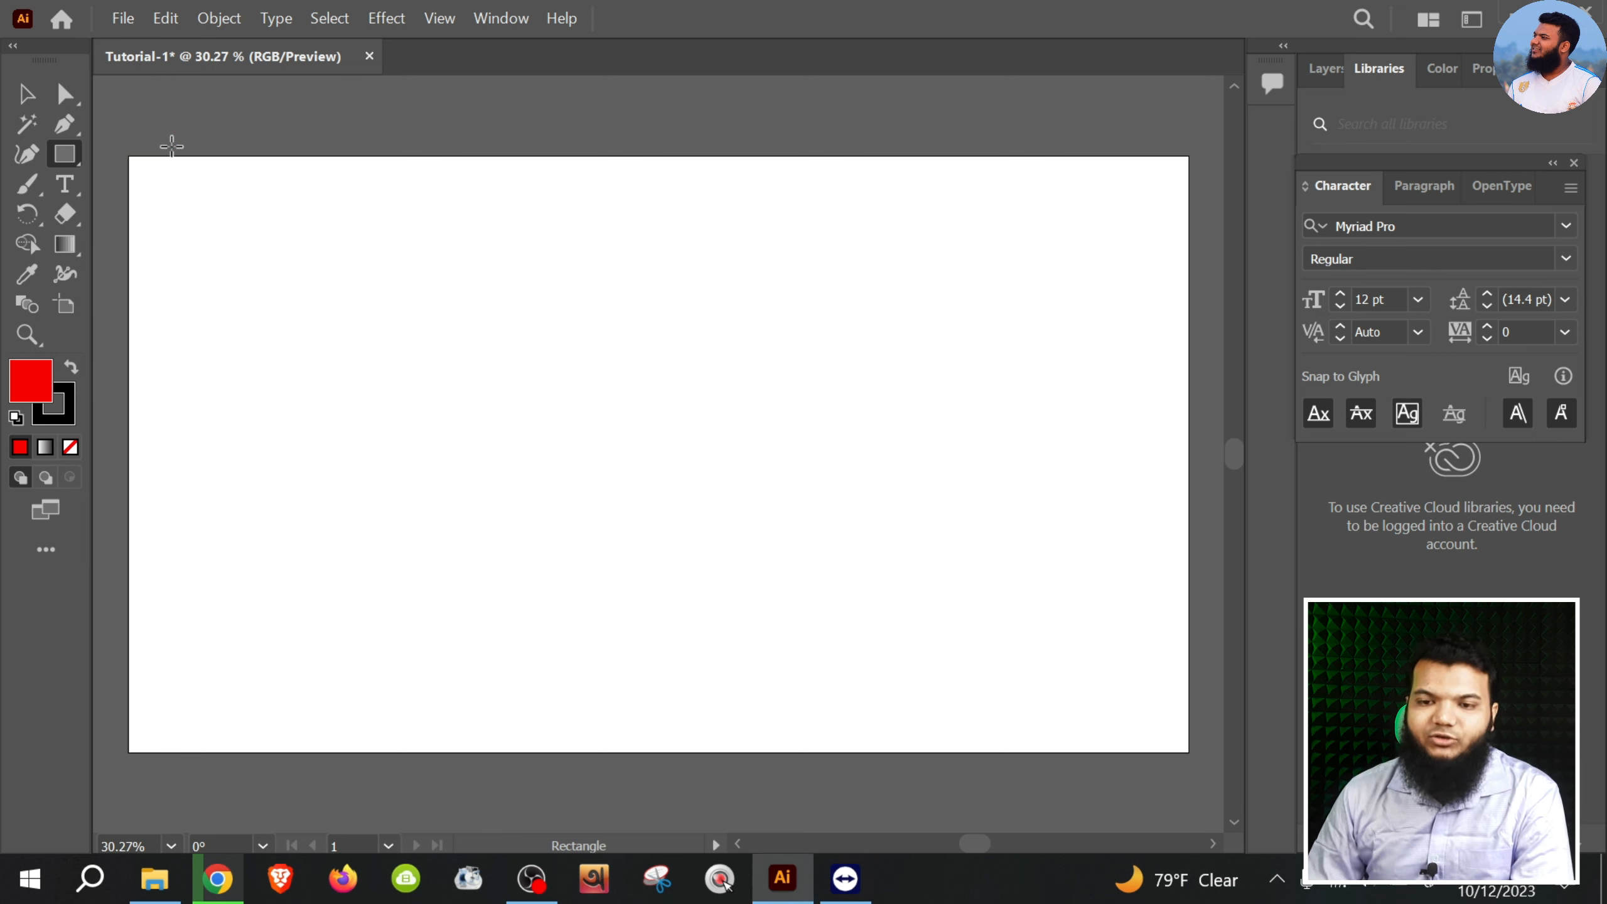
pyautogui.moveTo(288, 238); pyautogui.dragTo(505, 437)
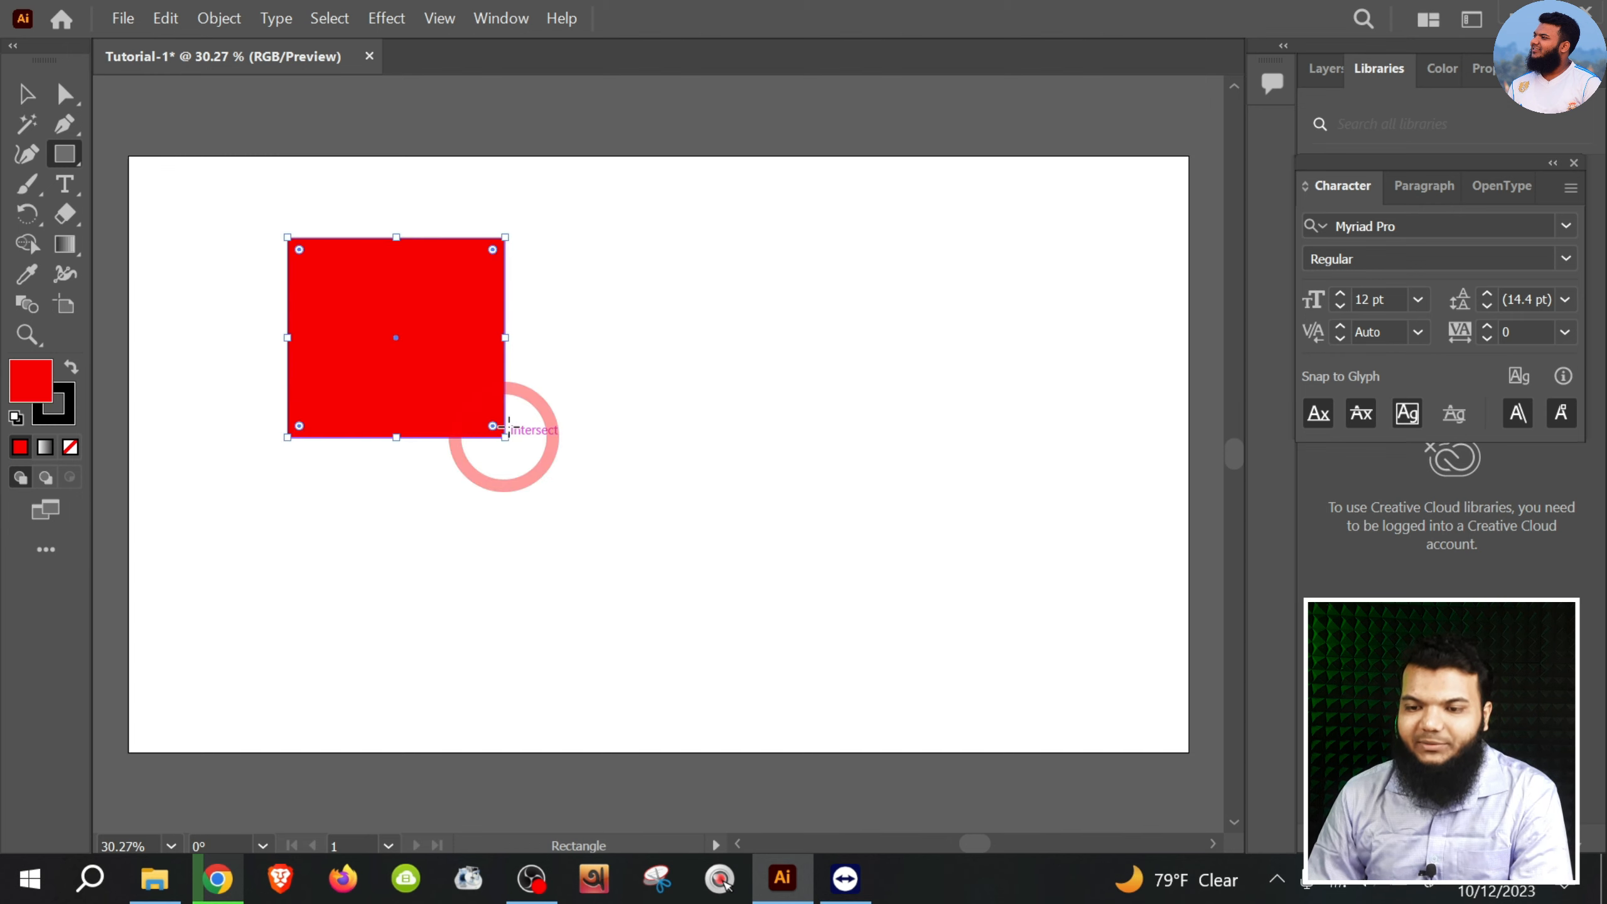
pyautogui.moveTo(631, 259)
pyautogui.mouseDown()
pyautogui.moveTo(843, 394)
pyautogui.moveTo(950, 497)
pyautogui.moveTo(816, 399)
pyautogui.moveTo(905, 456)
pyautogui.moveTo(1030, 357)
pyautogui.moveTo(874, 425)
pyautogui.mouseUp()
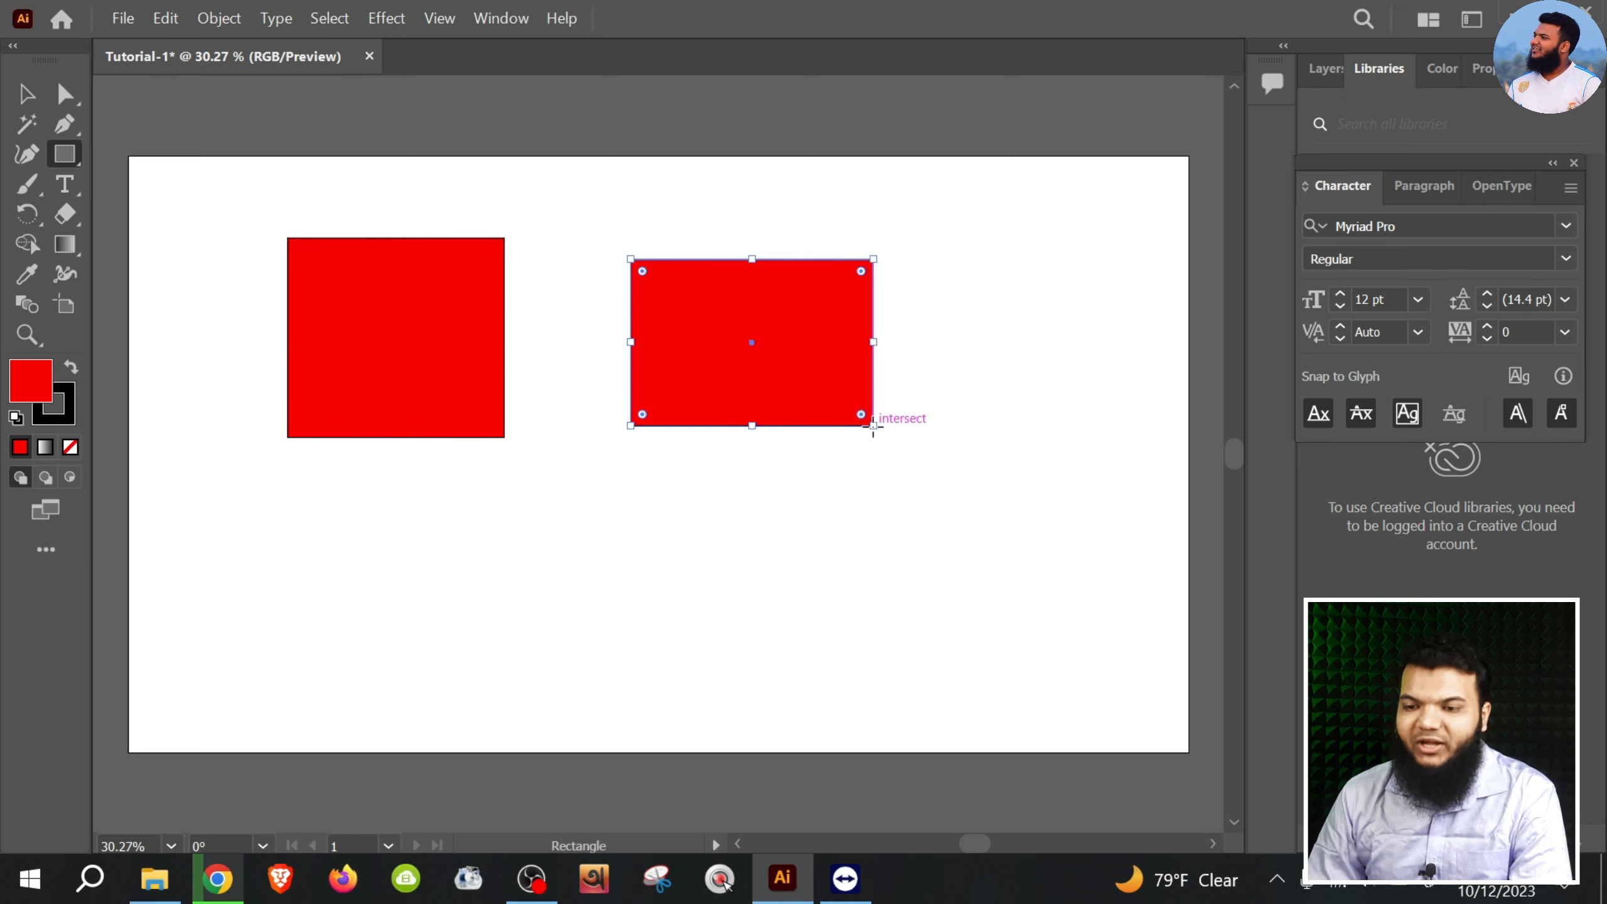
pyautogui.moveTo(416, 519); pyautogui.dragTo(968, 531)
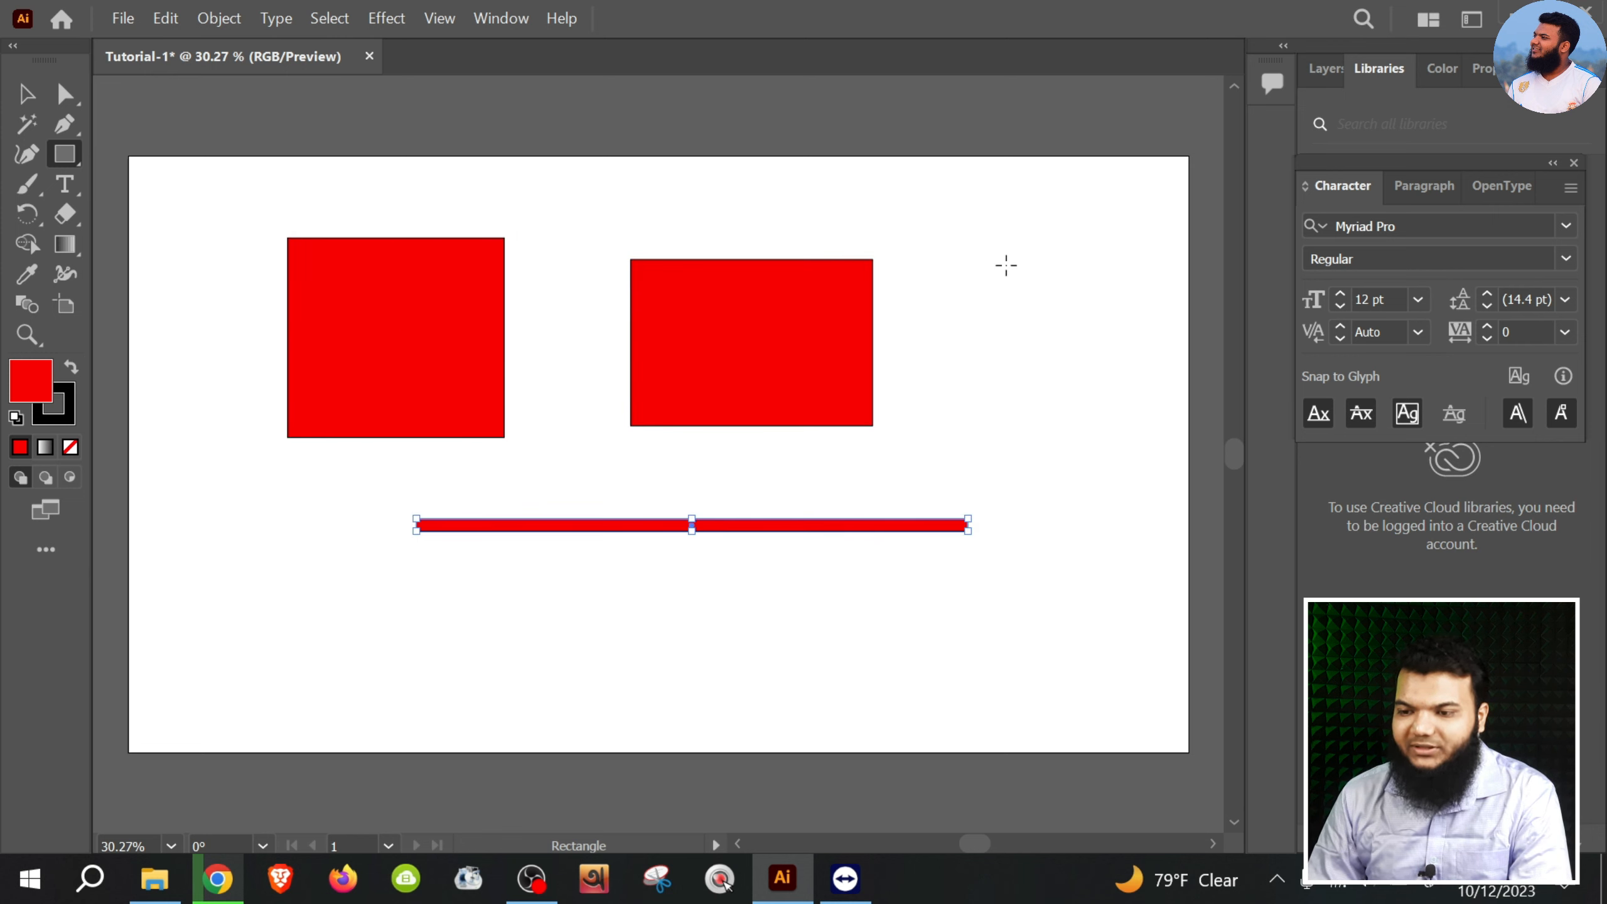
pyautogui.moveTo(968, 199)
pyautogui.mouseDown()
pyautogui.moveTo(983, 334)
pyautogui.moveTo(1086, 618)
pyautogui.moveTo(1023, 682)
pyautogui.mouseUp()
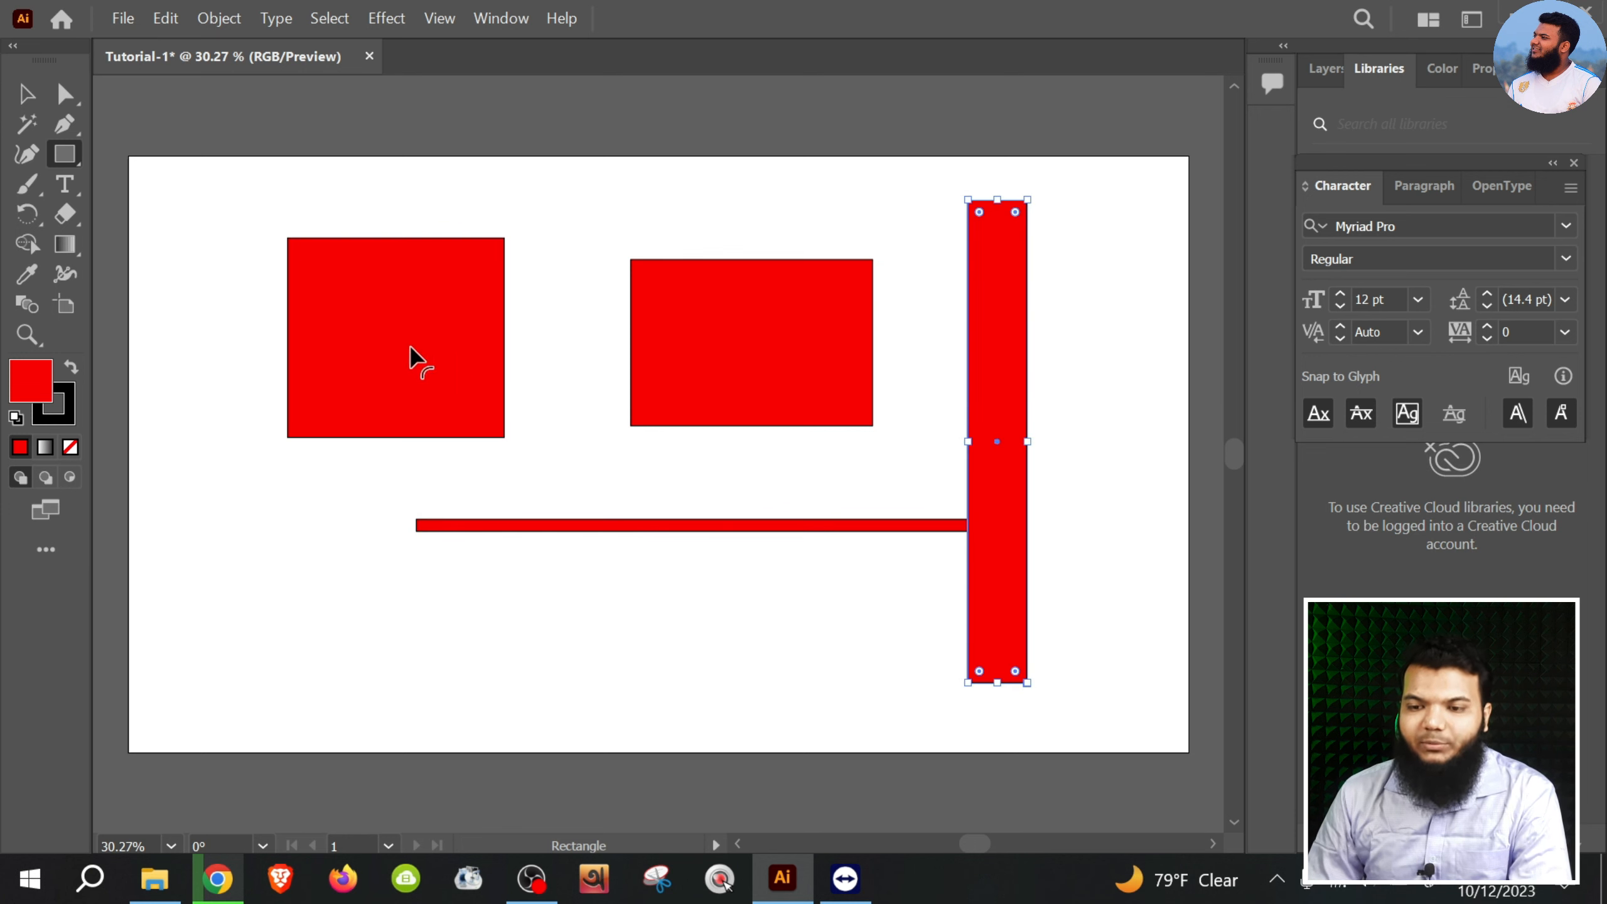
pyautogui.moveTo(409, 342)
pyautogui.mouseDown()
pyautogui.moveTo(816, 207)
pyautogui.moveTo(746, 223)
pyautogui.moveTo(783, 186)
pyautogui.mouseUp()
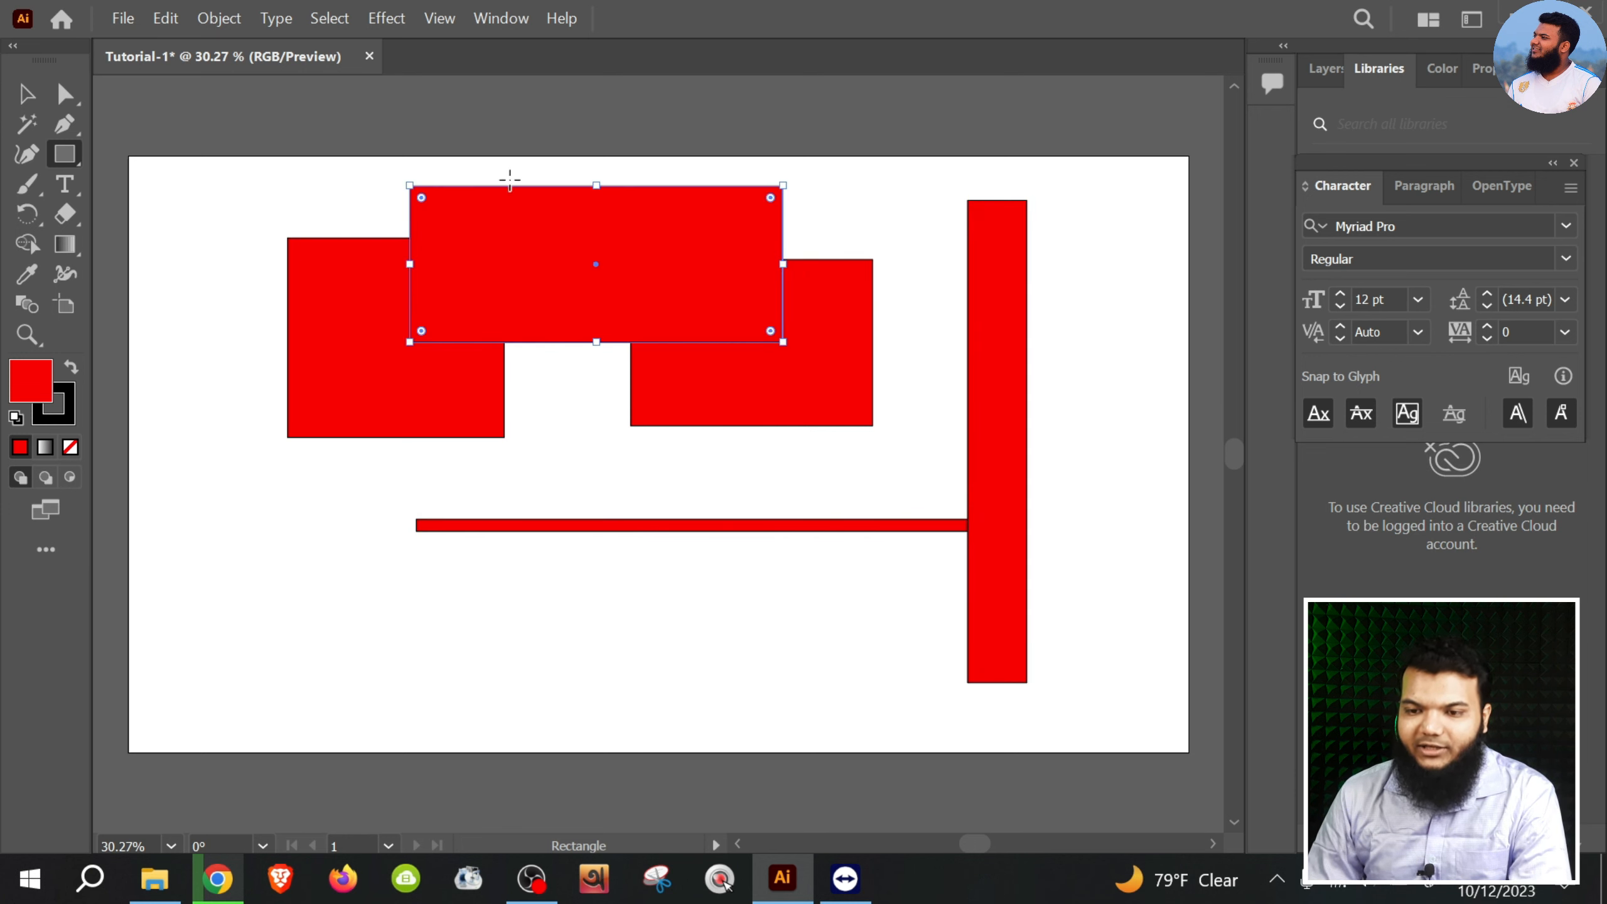
# Move the five red rectangles to new positions toward the right of the artboard, clearing its left side.
pyautogui.click(26, 93)
pyautogui.moveTo(576, 259)
pyautogui.mouseDown()
pyautogui.moveTo(867, 300)
pyautogui.moveTo(897, 209)
pyautogui.moveTo(756, 176)
pyautogui.moveTo(783, 218)
pyautogui.mouseUp()
pyautogui.moveTo(992, 393); pyautogui.dragTo(1133, 425)
pyautogui.moveTo(874, 527); pyautogui.dragTo(1011, 721)
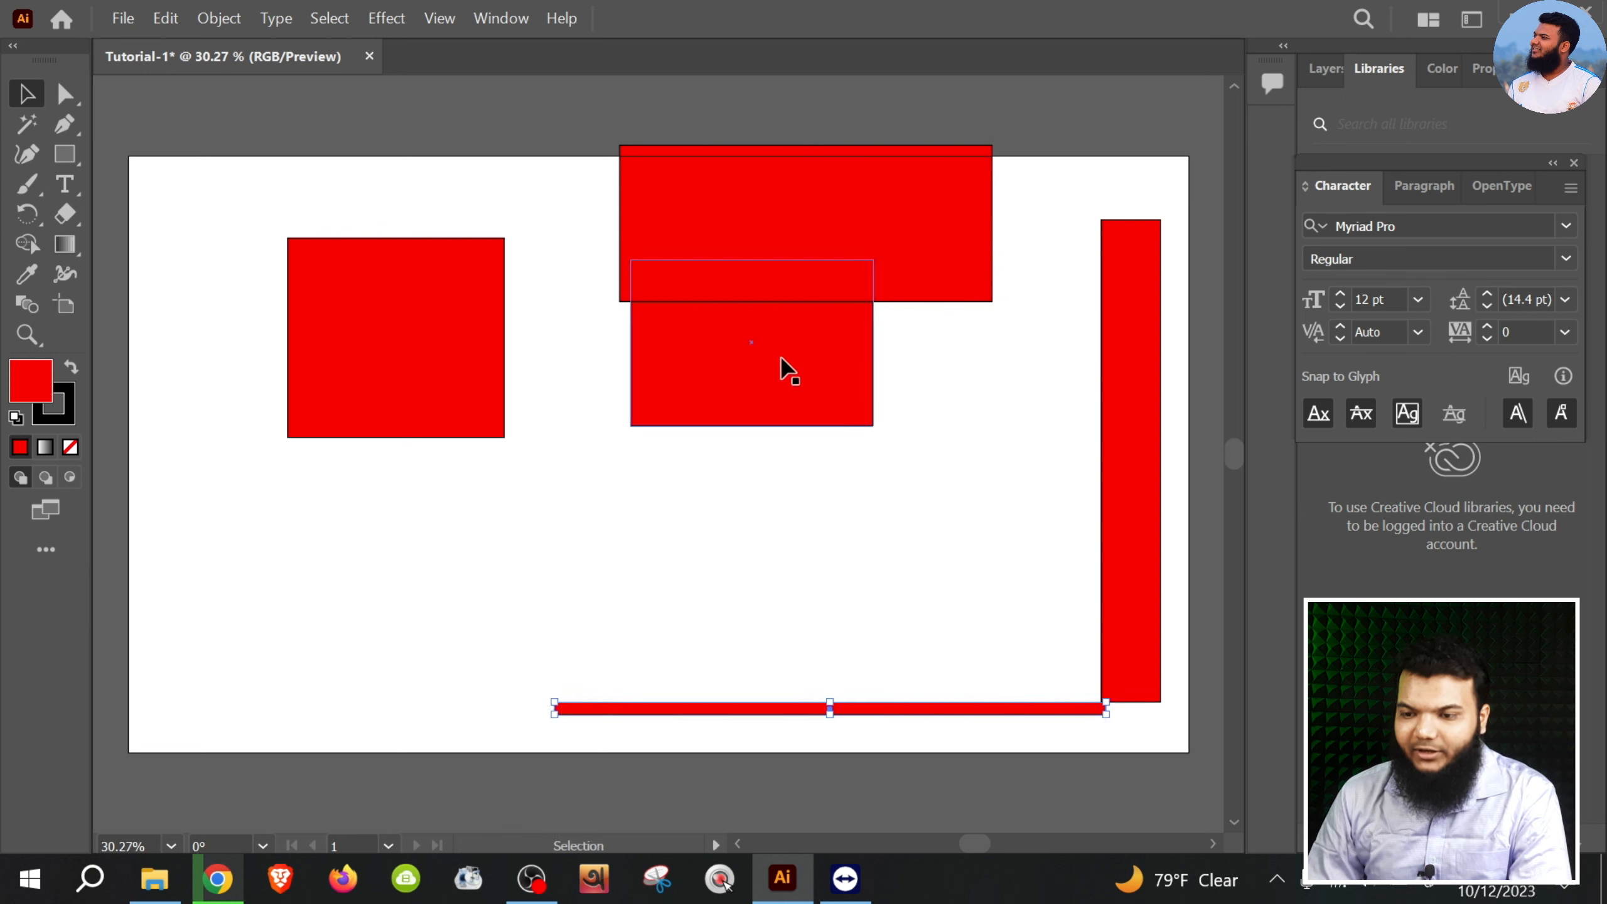
pyautogui.moveTo(782, 366); pyautogui.dragTo(953, 445)
pyautogui.moveTo(468, 404); pyautogui.dragTo(663, 564)
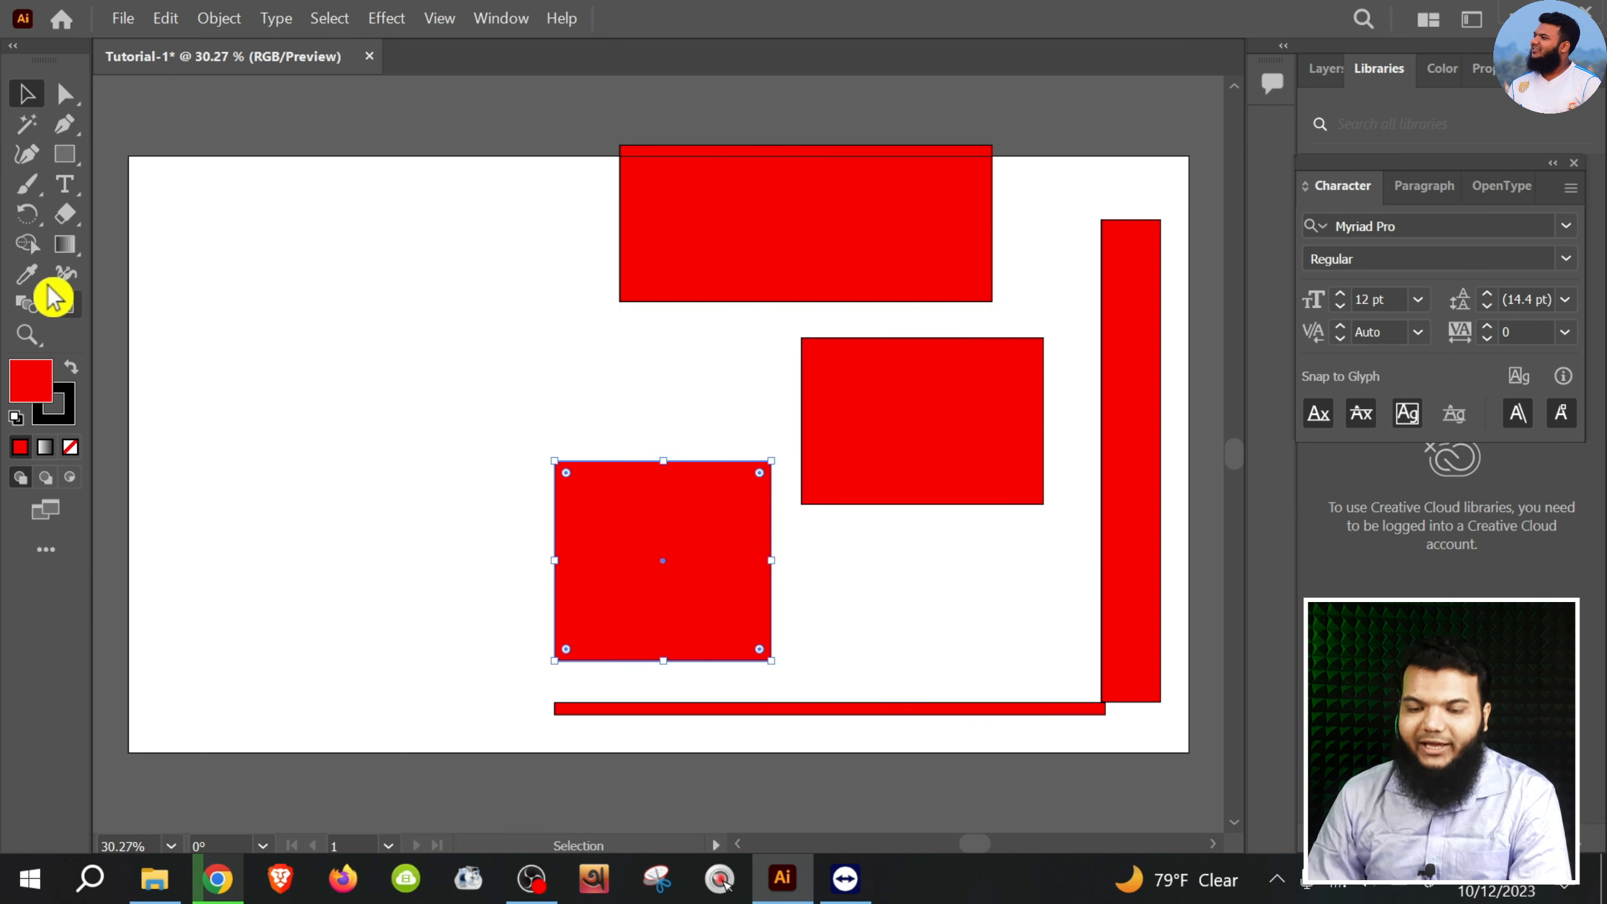
pyautogui.click(378, 242)
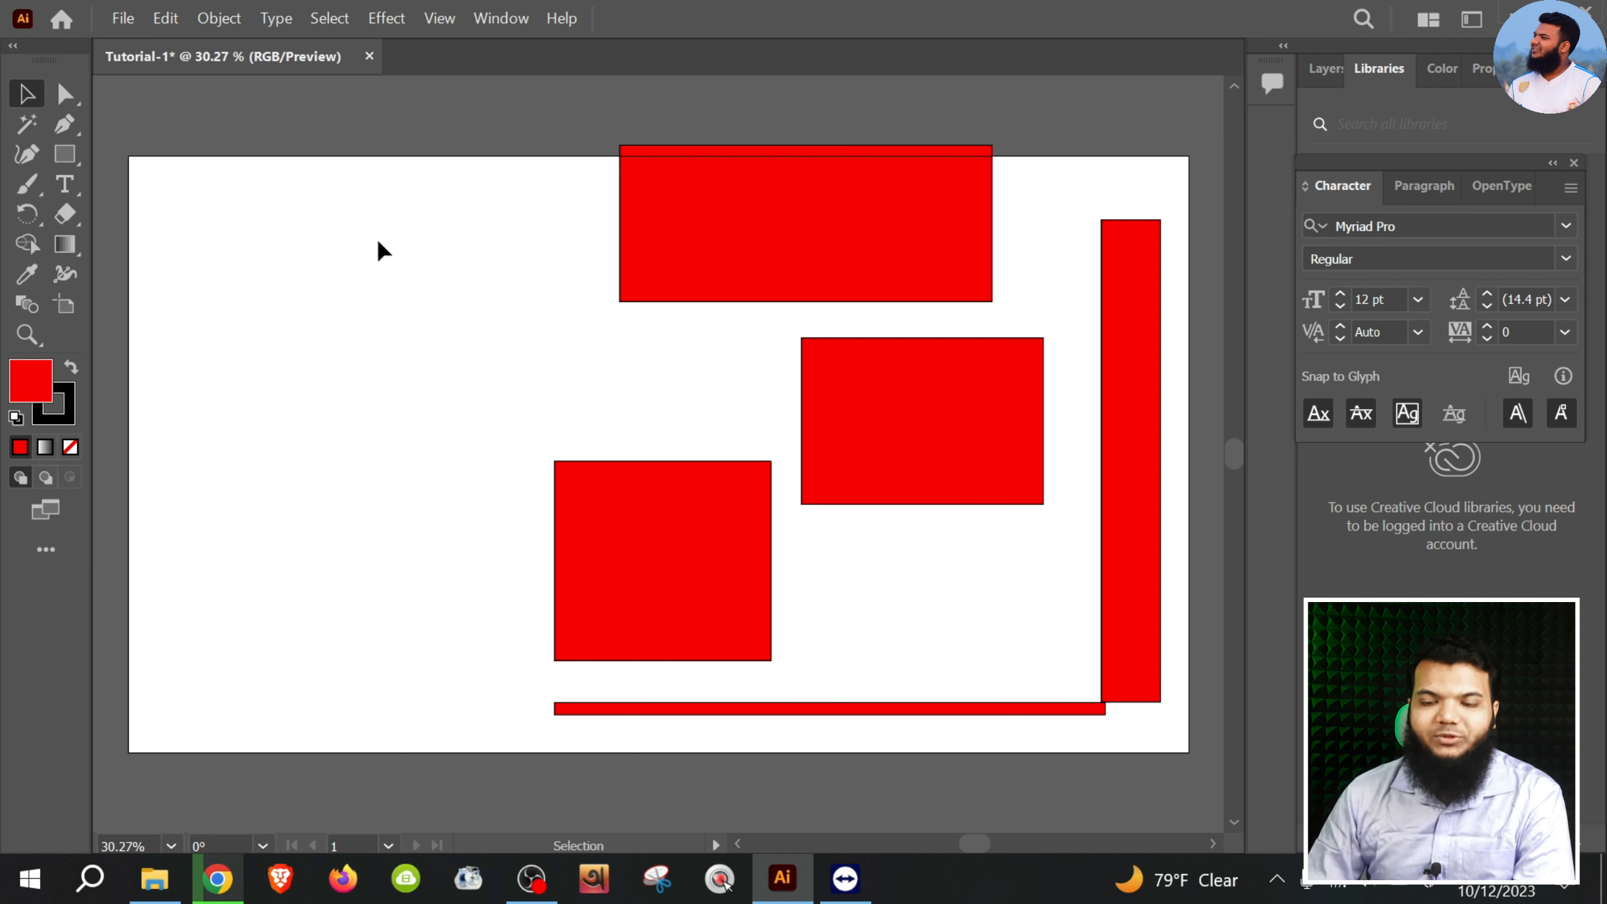
# Draw a large perfect square in the empty left part of the artboard and a smaller rectangle beside it.
pyautogui.click(63, 155)
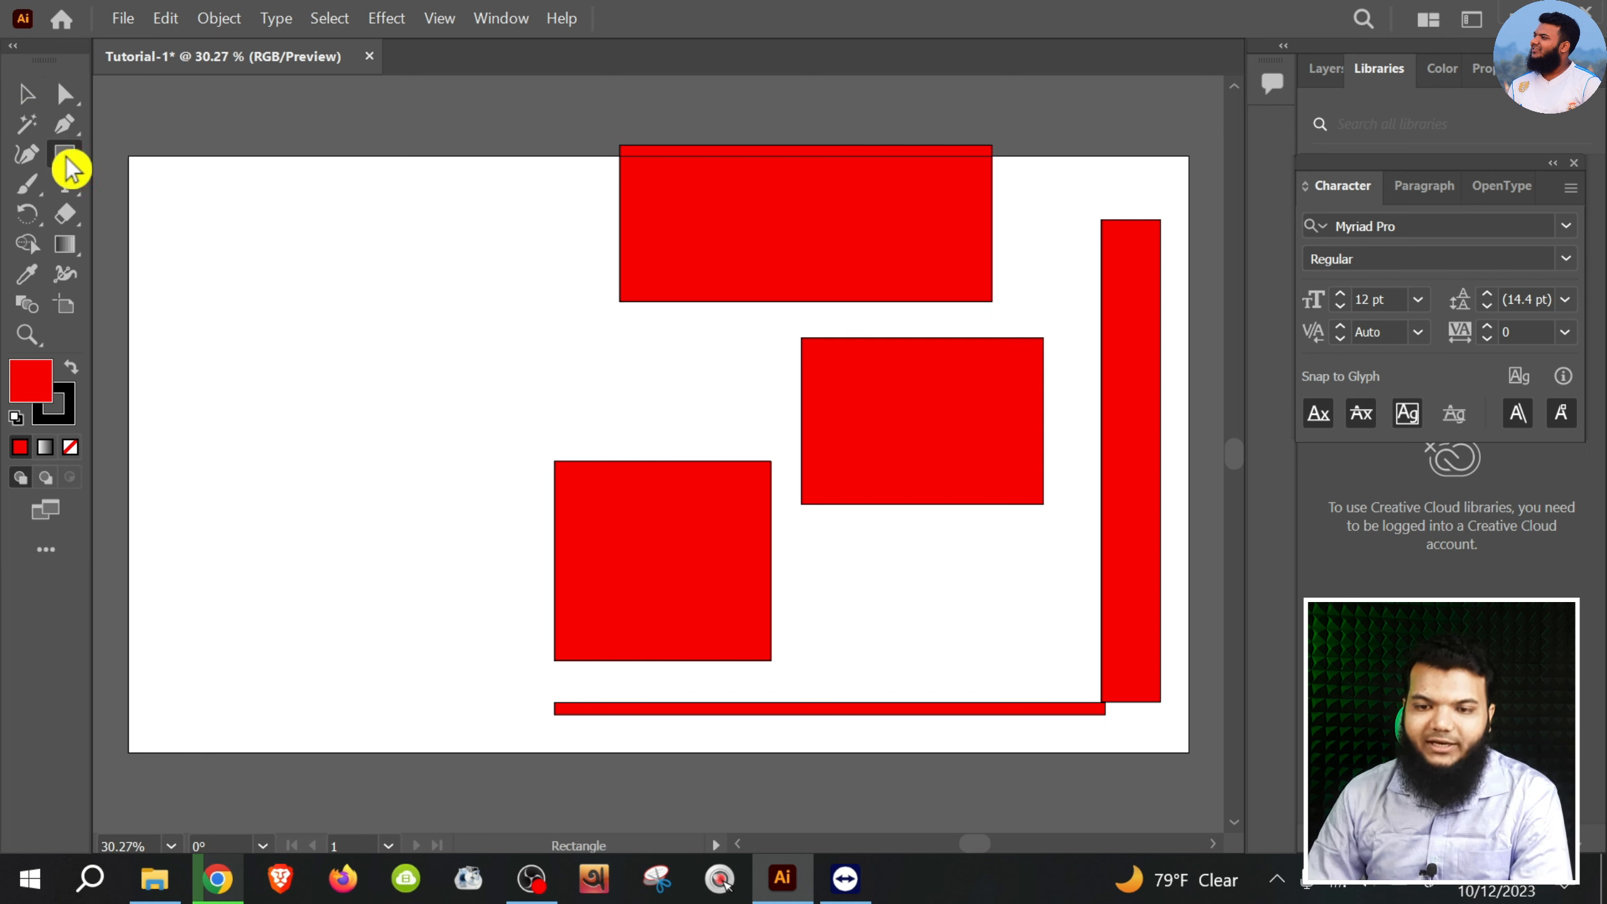
pyautogui.click(120, 157)
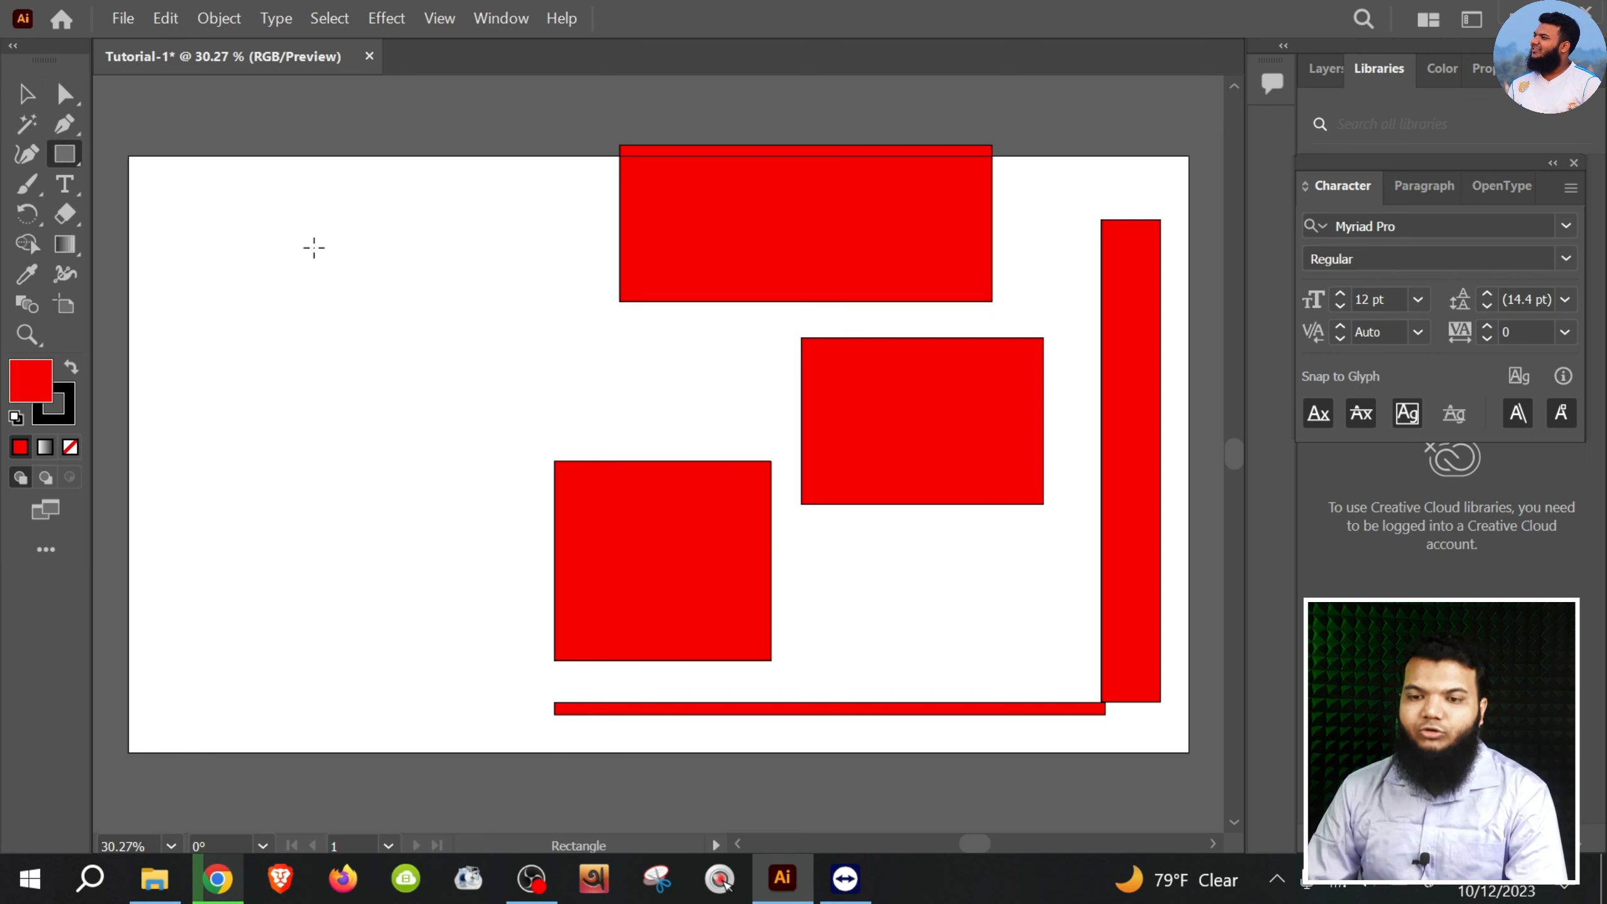
pyautogui.moveTo(172, 241); pyautogui.dragTo(449, 368)
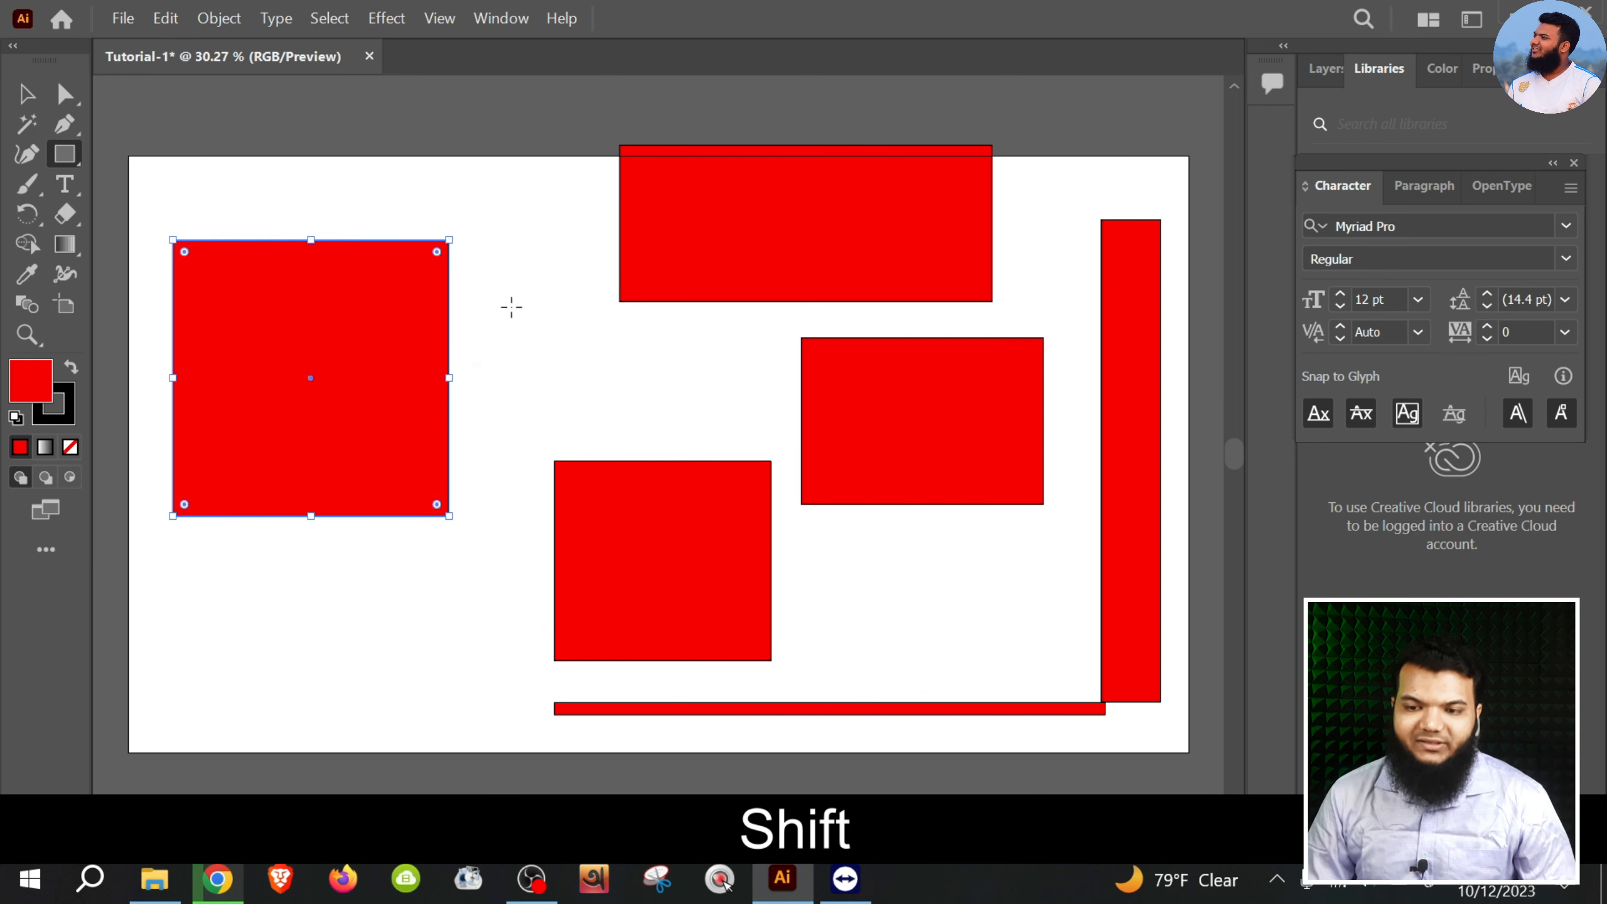
pyautogui.moveTo(509, 295); pyautogui.dragTo(734, 448)
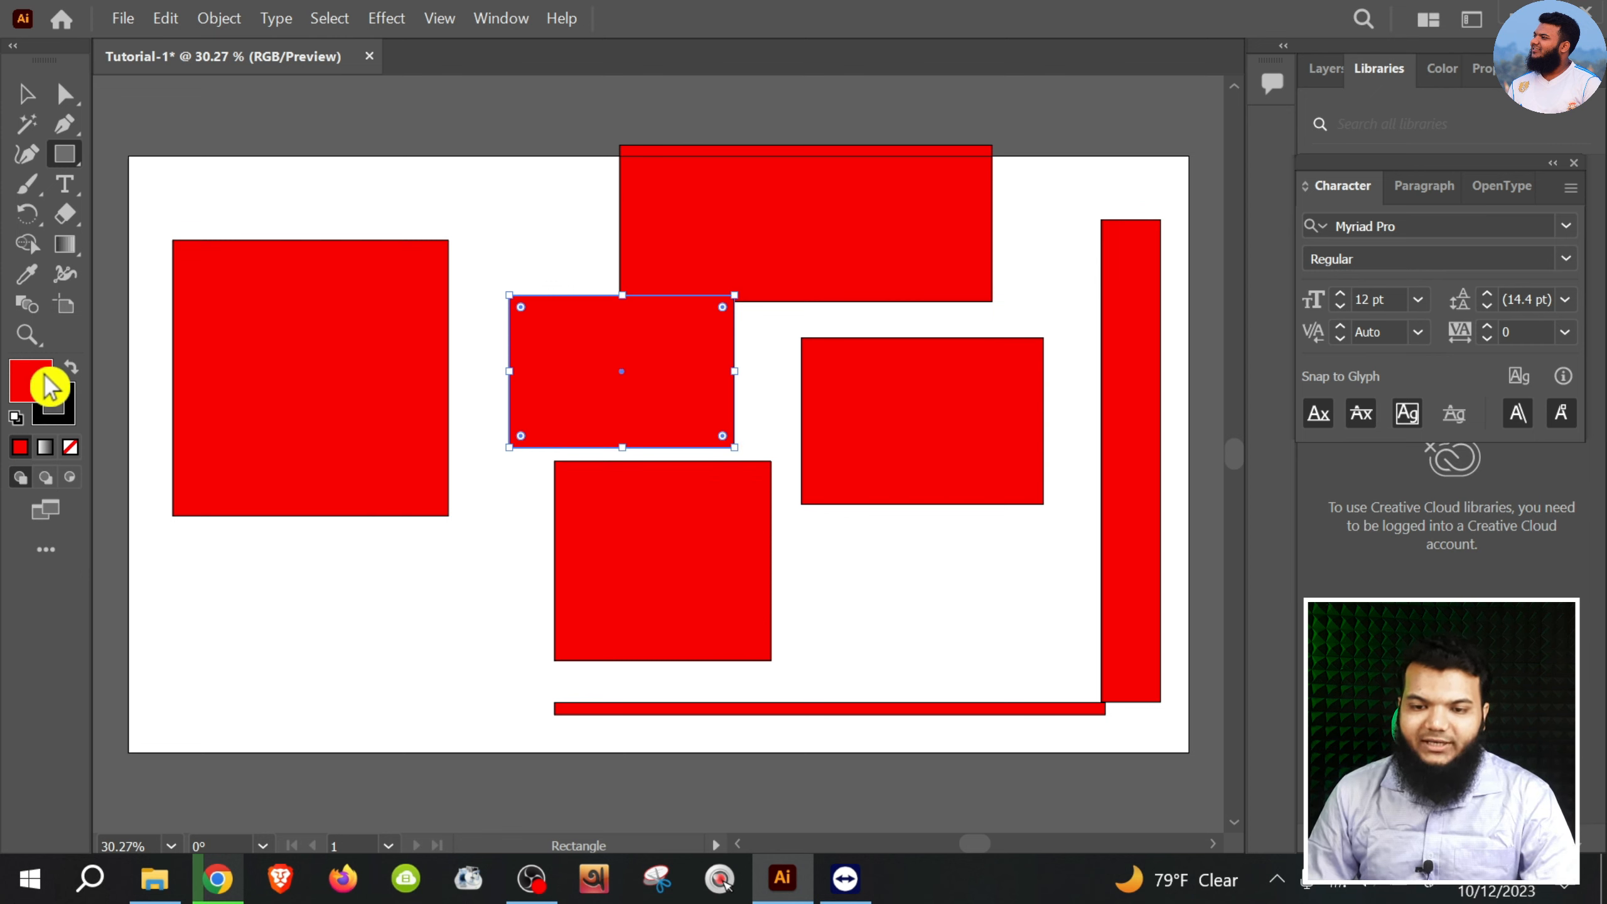
# Change the fill colour of the newly drawn small rectangle to blue, hex 0000F9.
pyautogui.doubleClick(48, 380)
pyautogui.click(1018, 410)
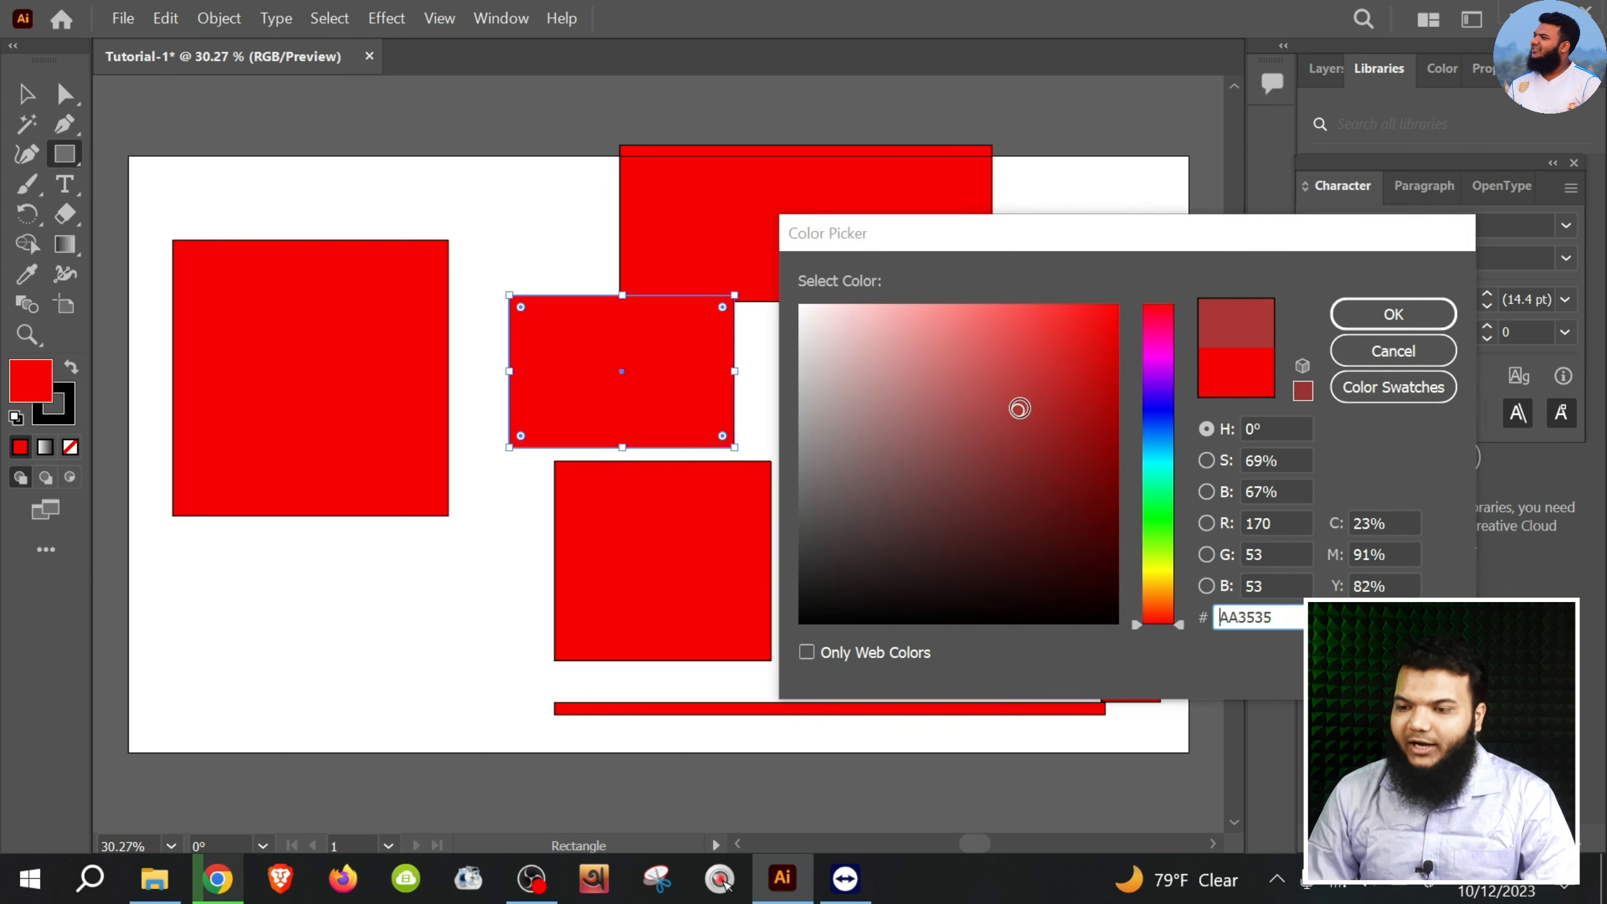
pyautogui.moveTo(1163, 406); pyautogui.dragTo(1143, 411)
pyautogui.click(1117, 311)
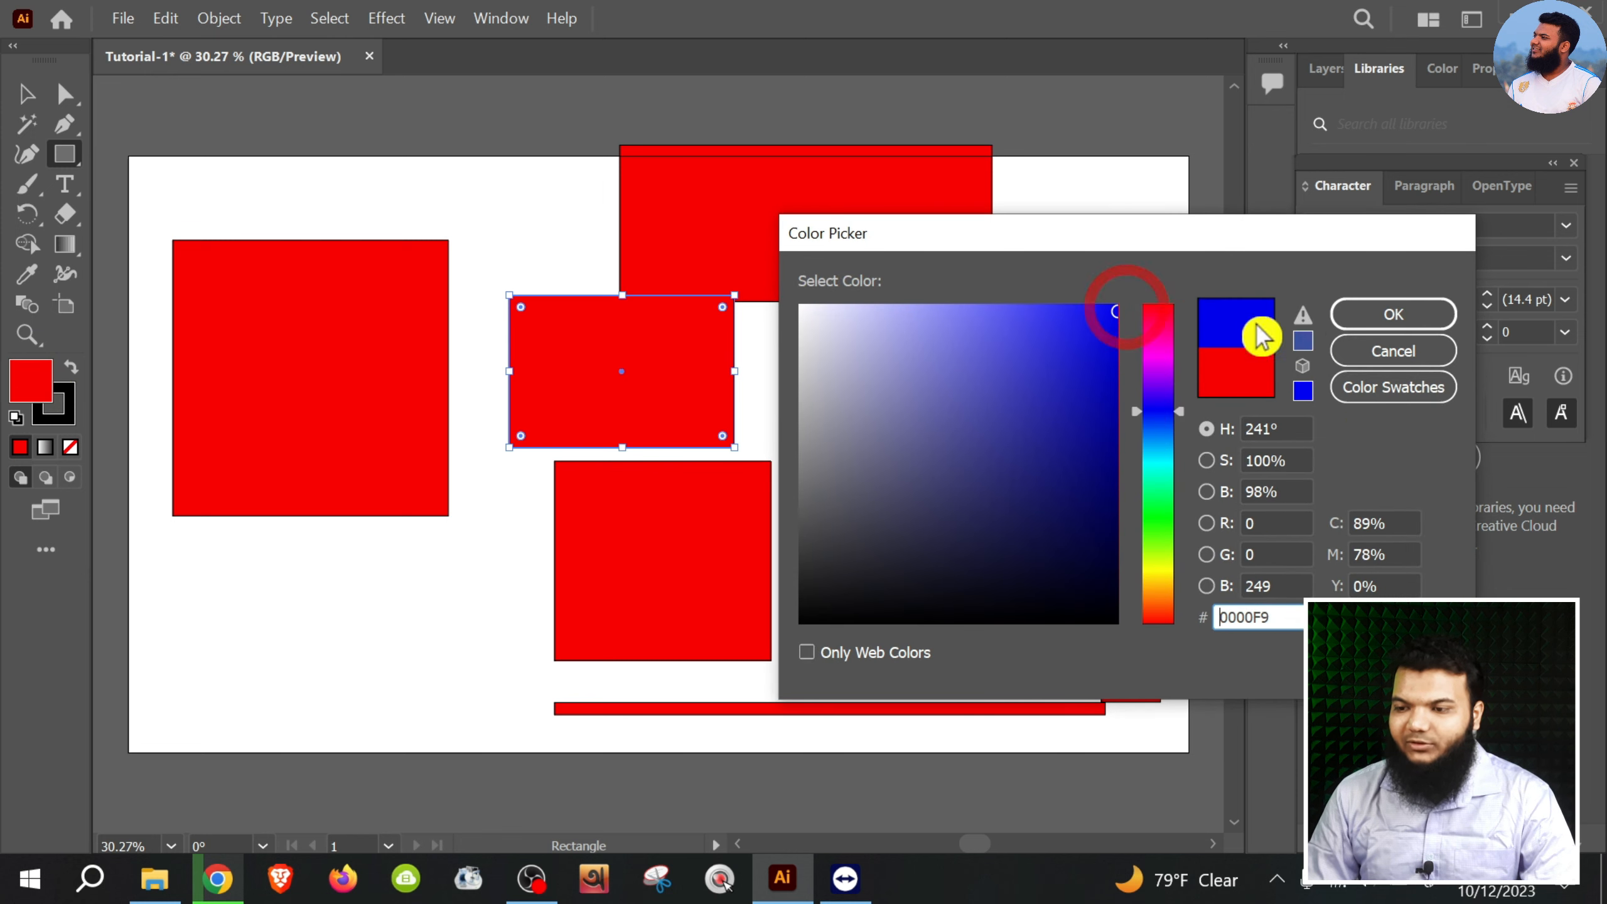
pyautogui.click(1382, 323)
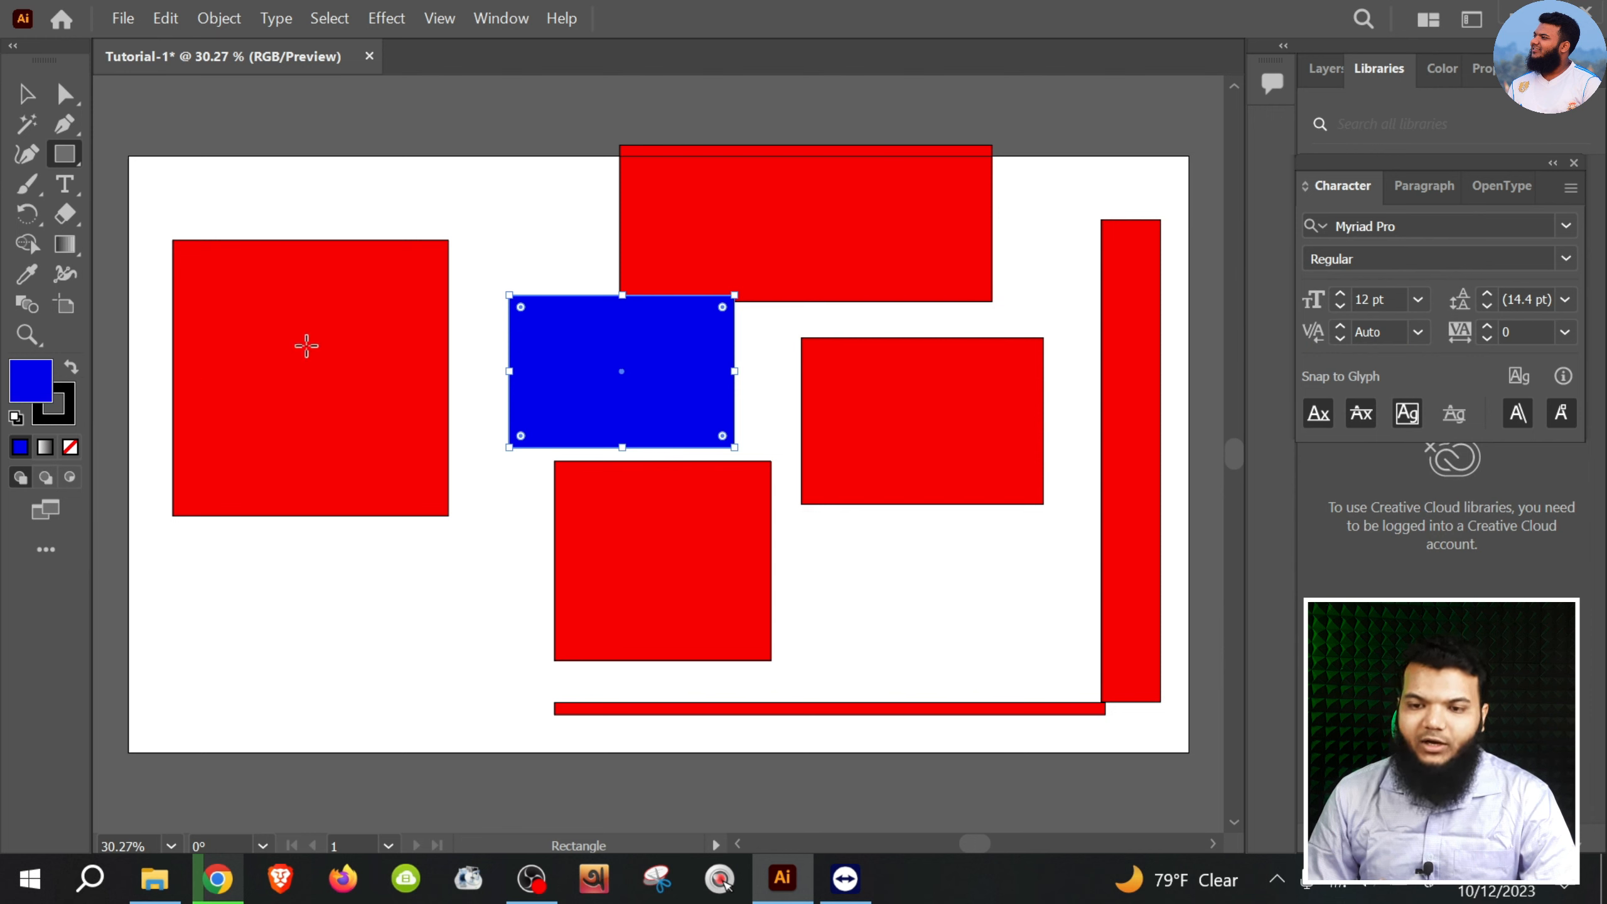
# Select the large red square and set its stroke colour to bright green, hex 70FF00.
pyautogui.click(25, 94)
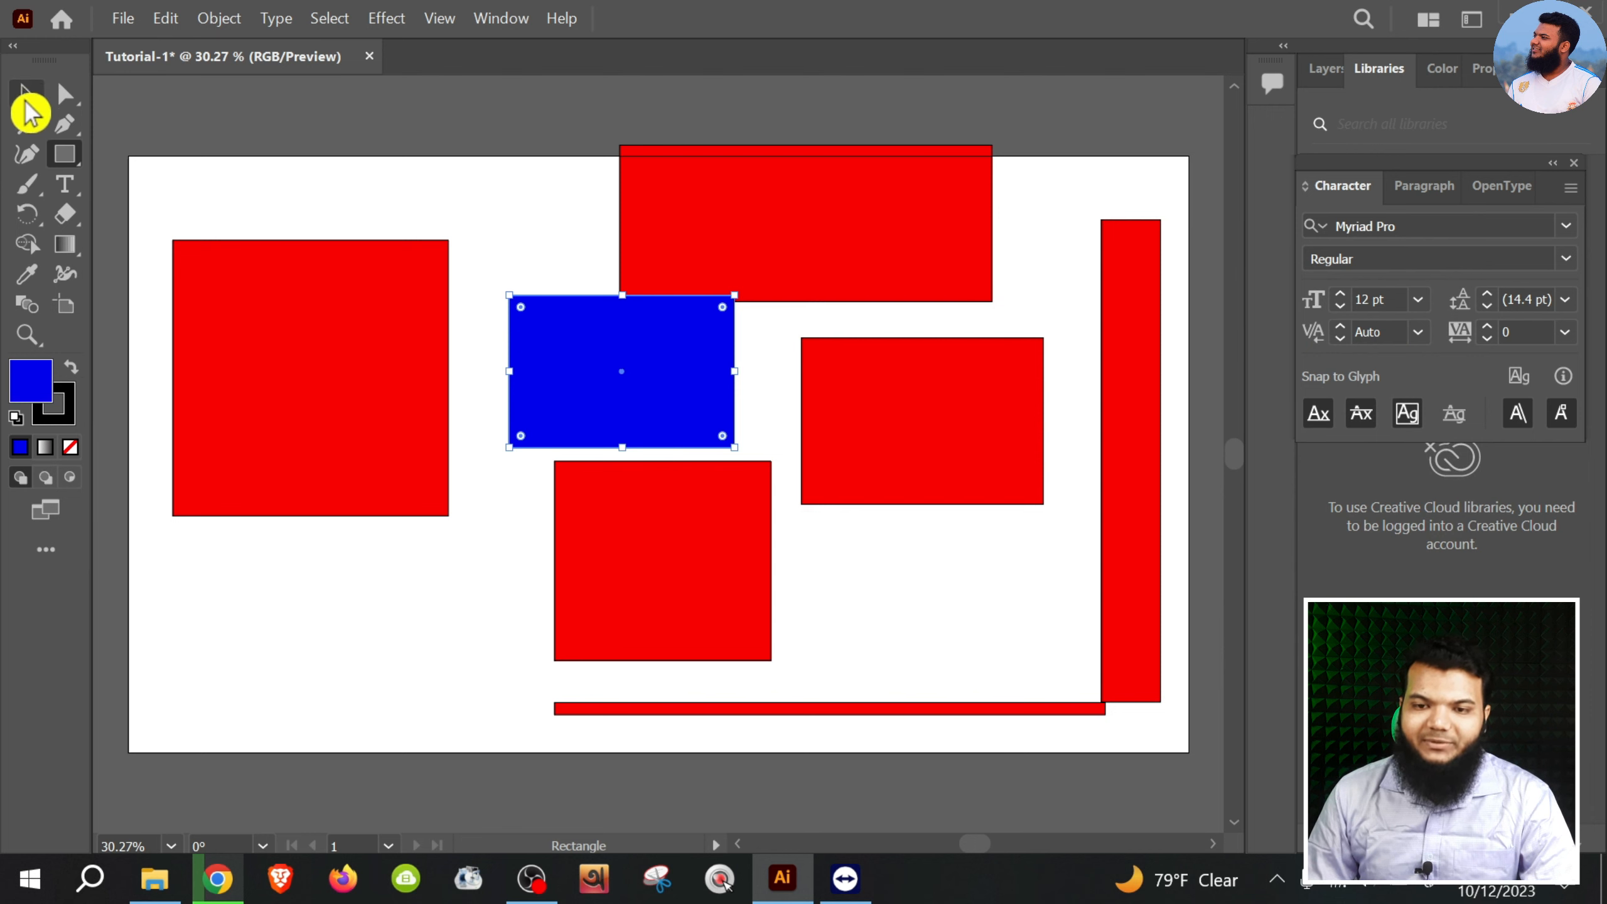
pyautogui.click(285, 355)
pyautogui.click(514, 266)
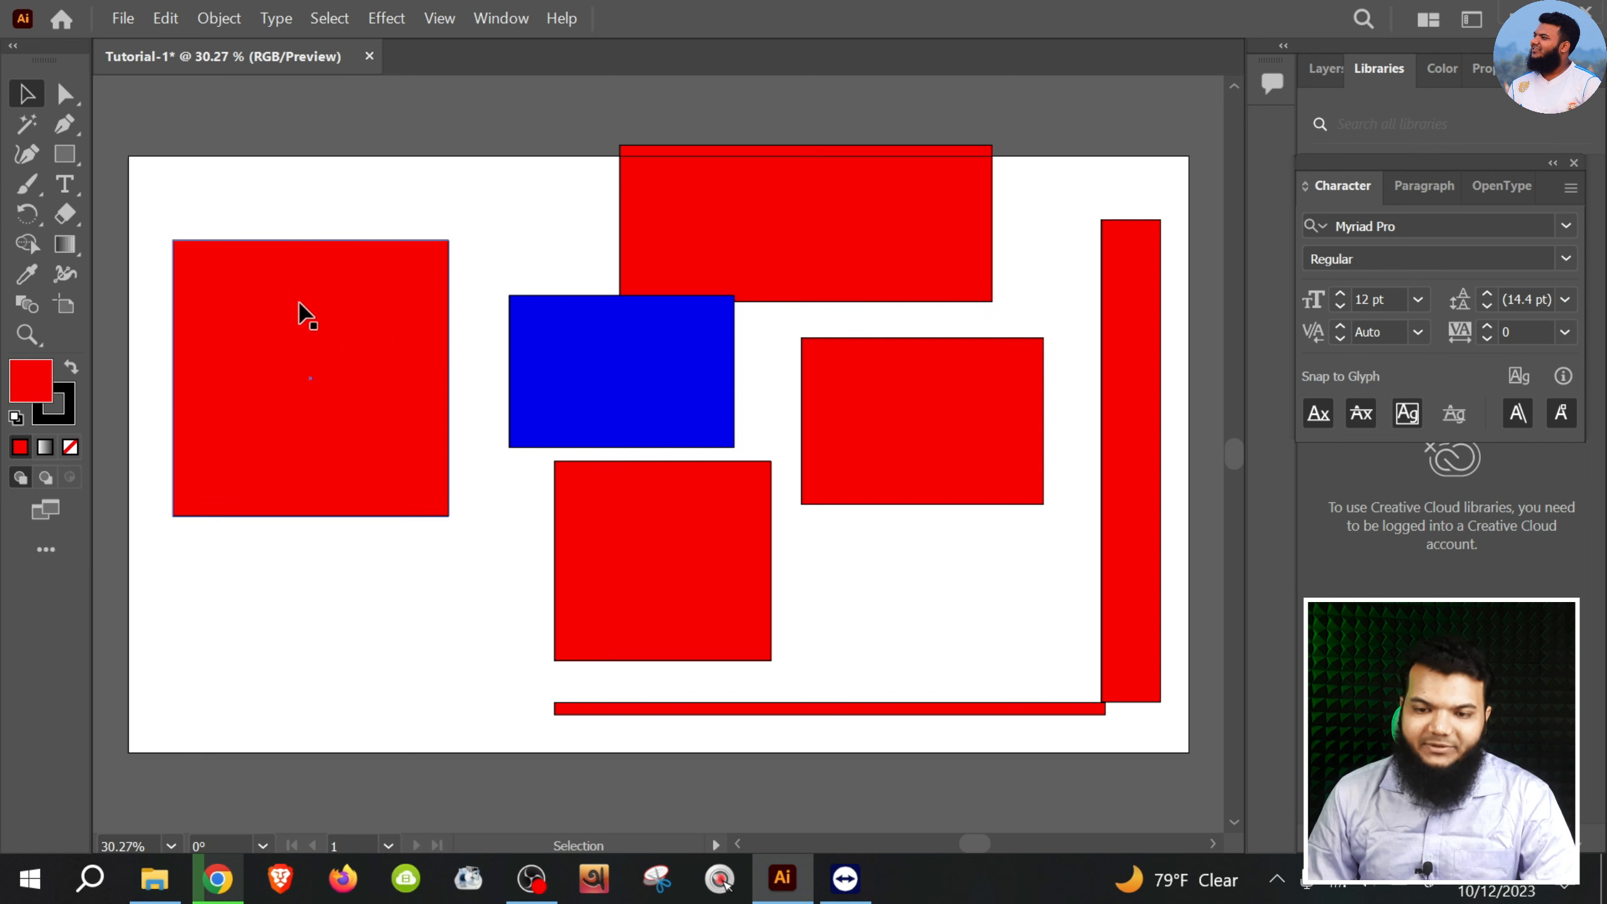
pyautogui.click(300, 305)
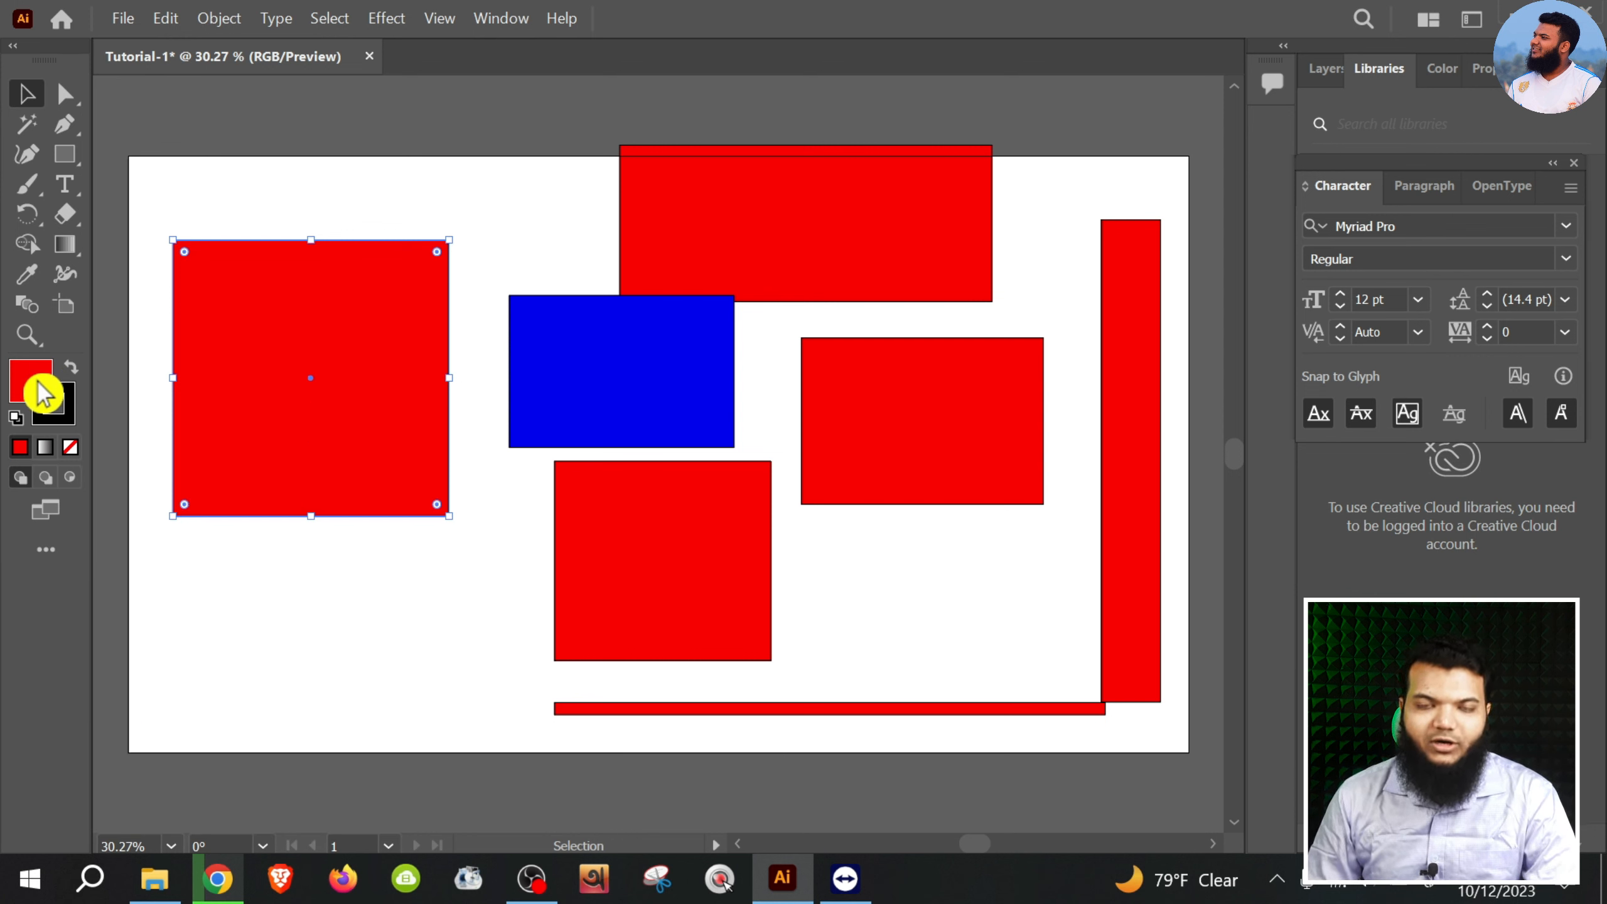
pyautogui.click(75, 421)
pyautogui.doubleClick(75, 421)
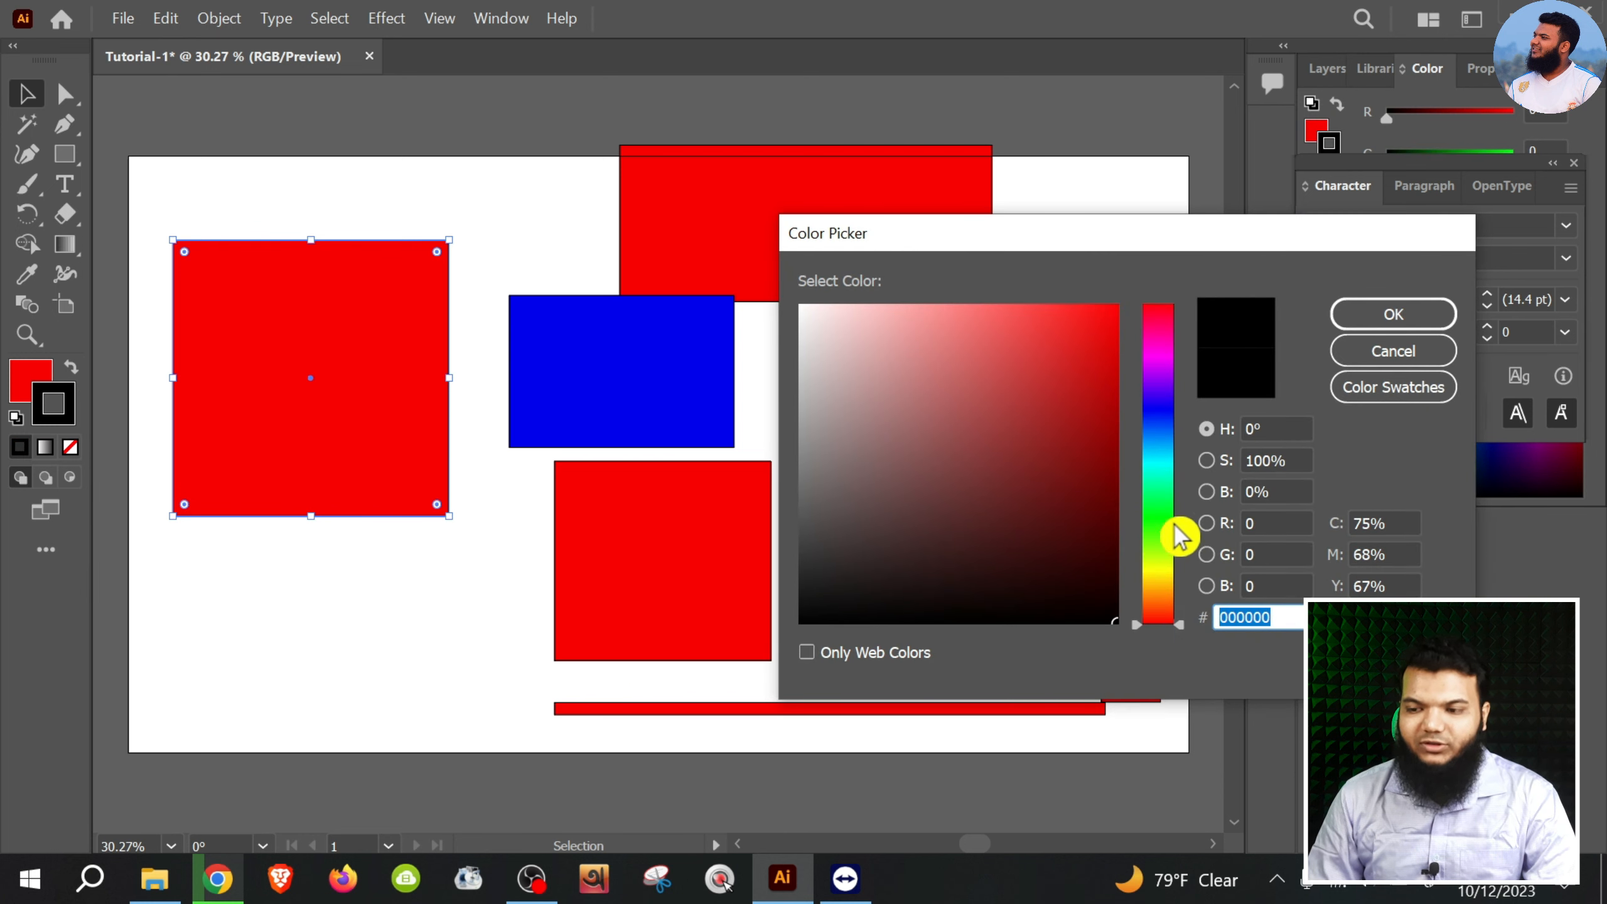
pyautogui.click(1161, 541)
pyautogui.click(1115, 306)
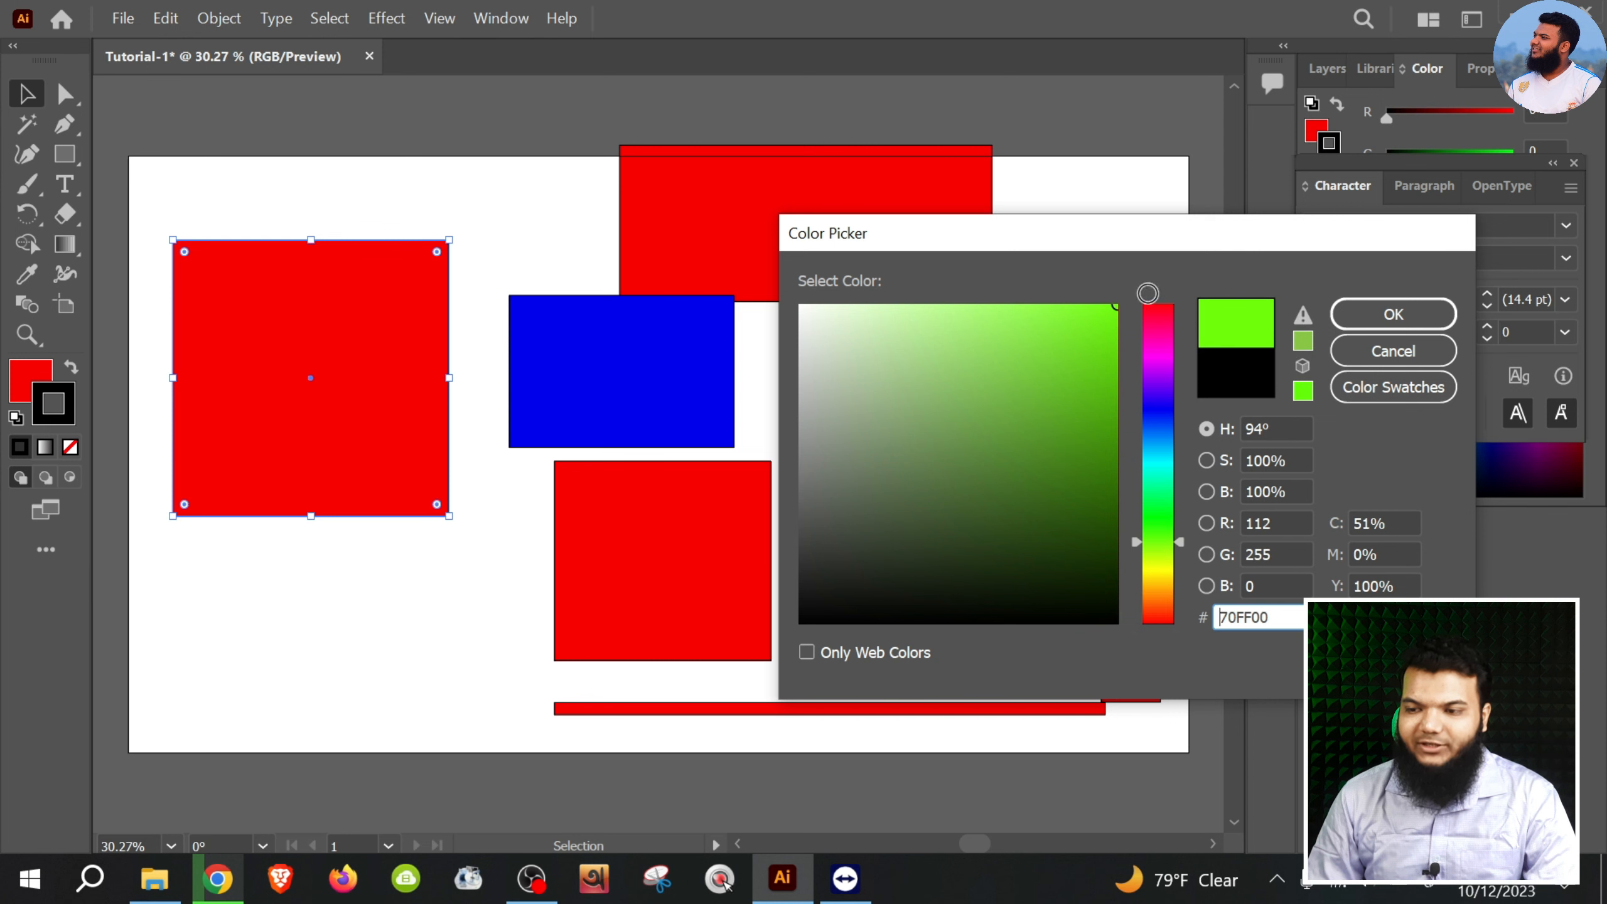
pyautogui.click(1443, 314)
pyautogui.click(332, 417)
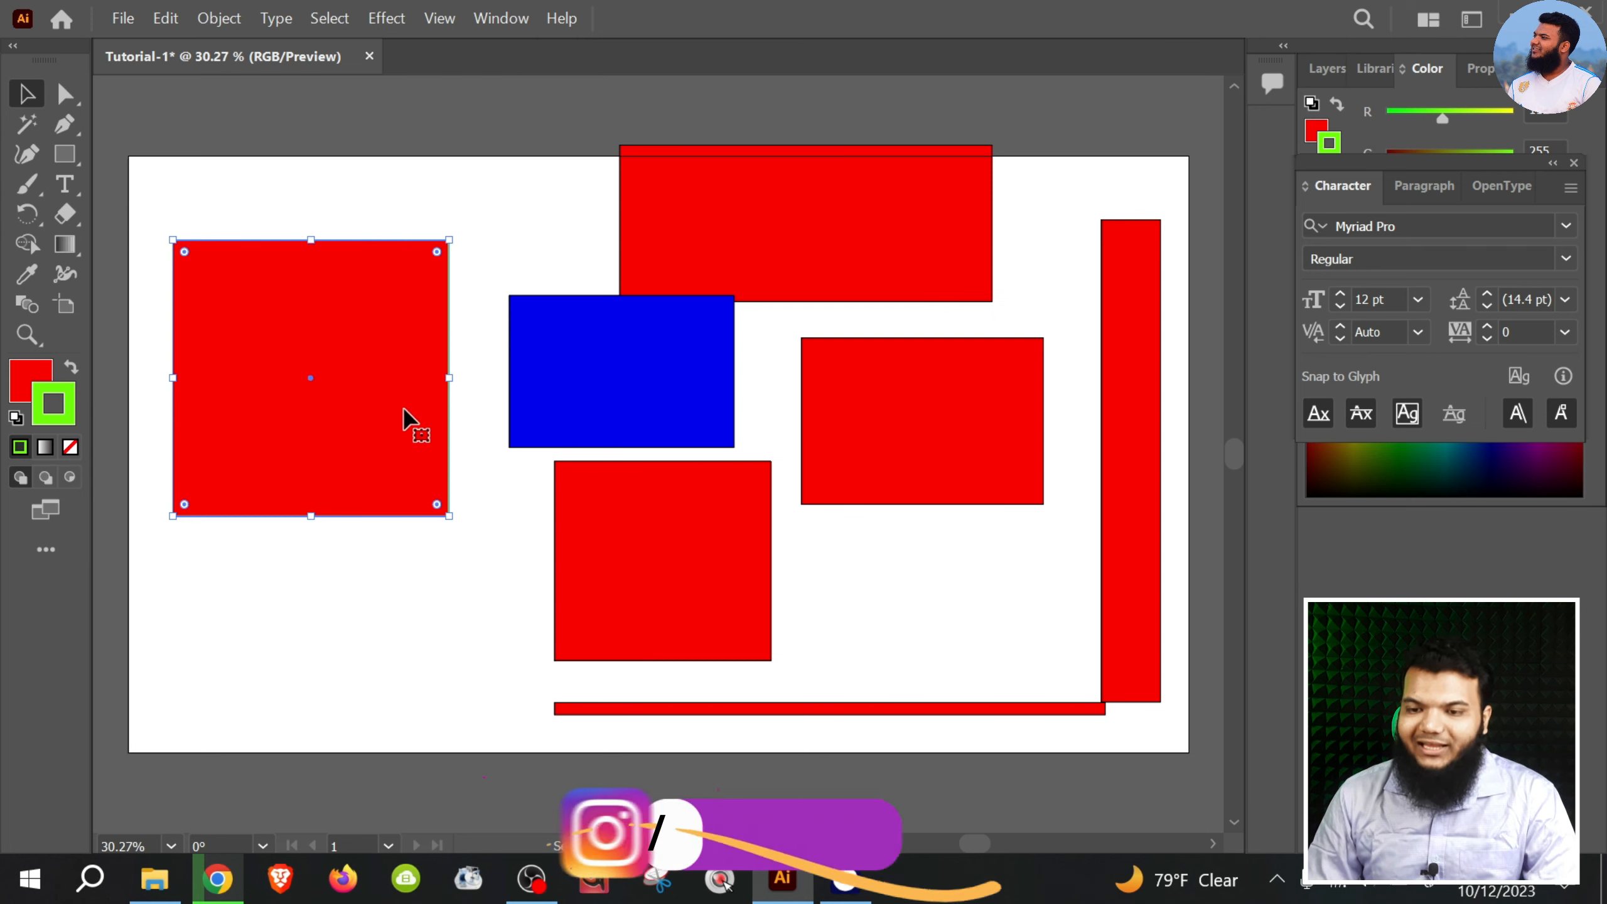
# Move the large square lower and the blue rectangle slightly higher, and delete all shapes from the artboard.
pyautogui.moveTo(409, 424); pyautogui.dragTo(450, 628)
pyautogui.moveTo(598, 445)
pyautogui.mouseDown()
pyautogui.moveTo(543, 494)
pyautogui.moveTo(443, 355)
pyautogui.moveTo(594, 417)
pyautogui.mouseUp()
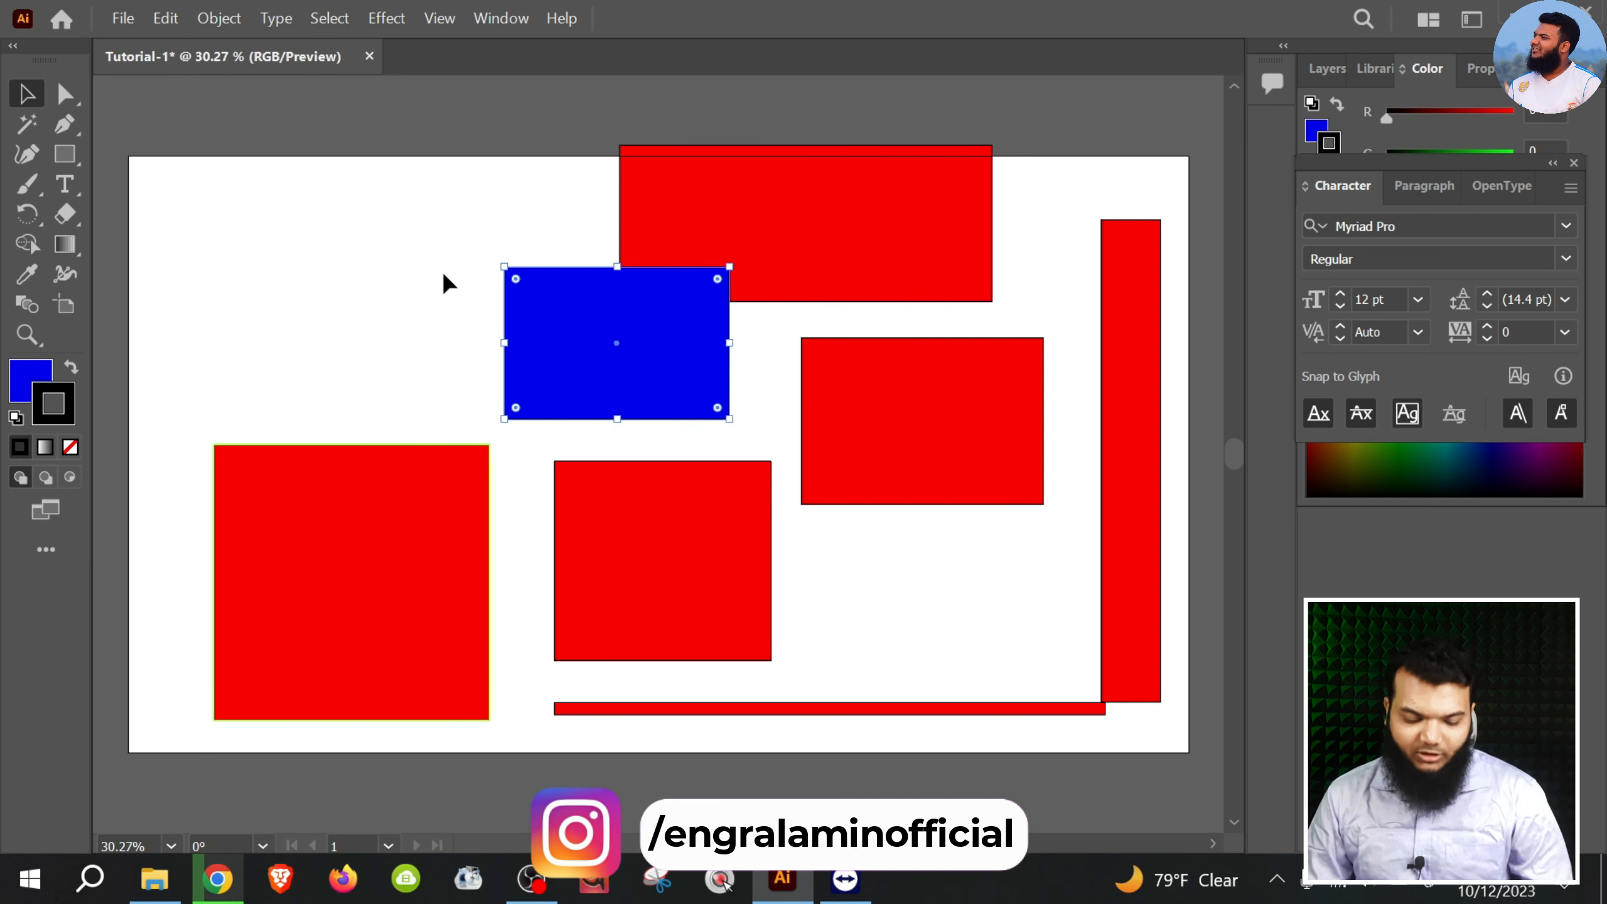
pyautogui.hotkey('ctrl', 'a')
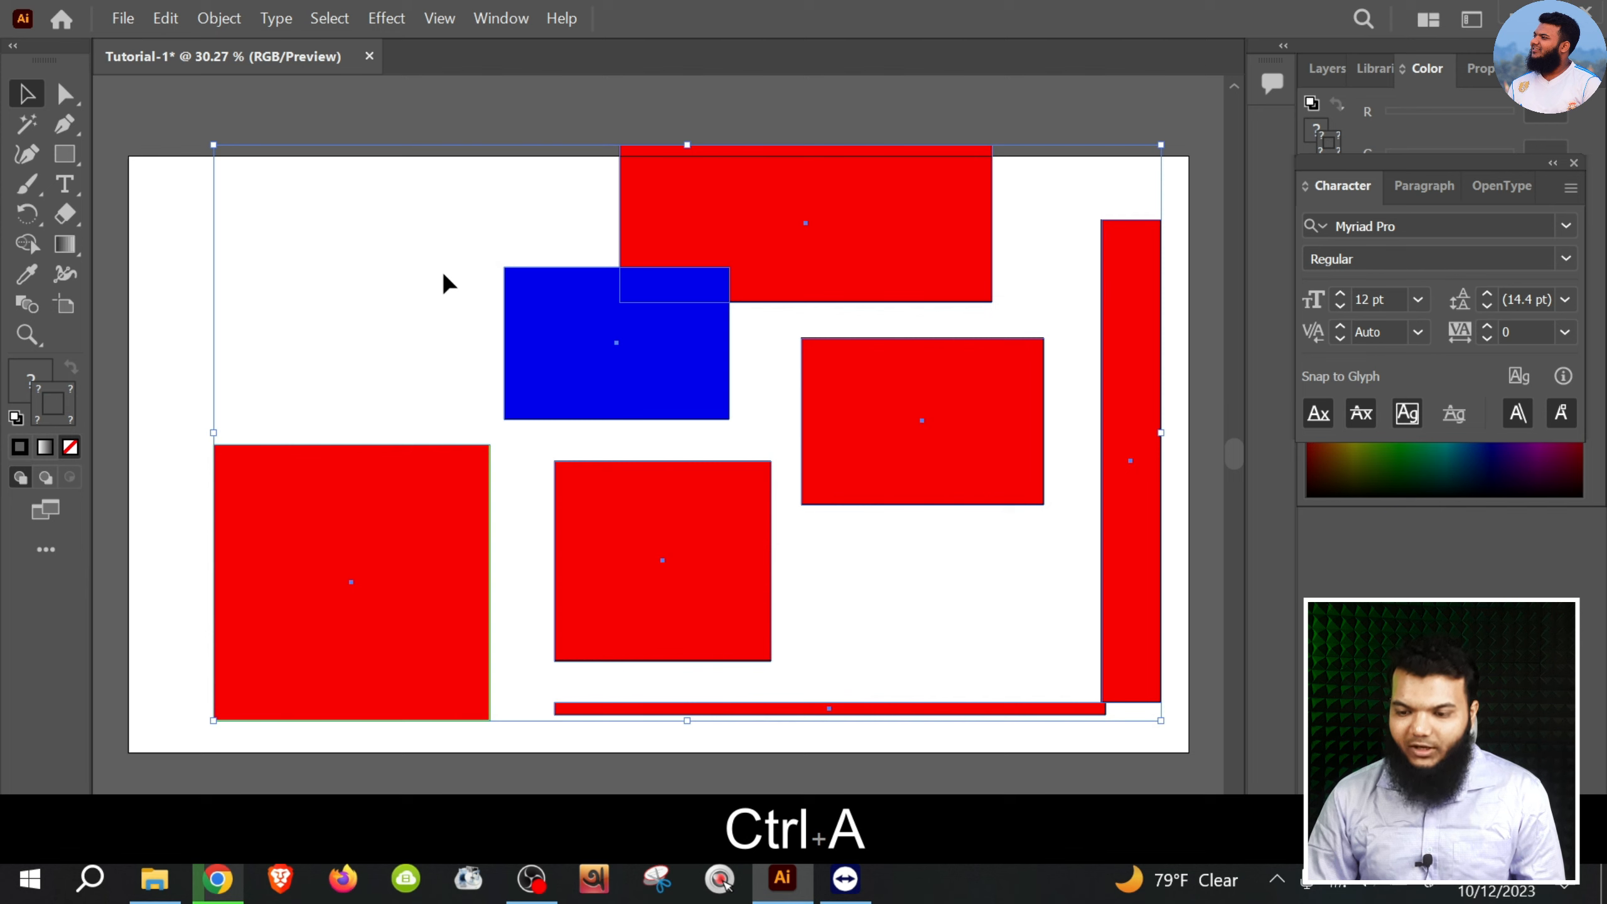
pyautogui.press('Delete')
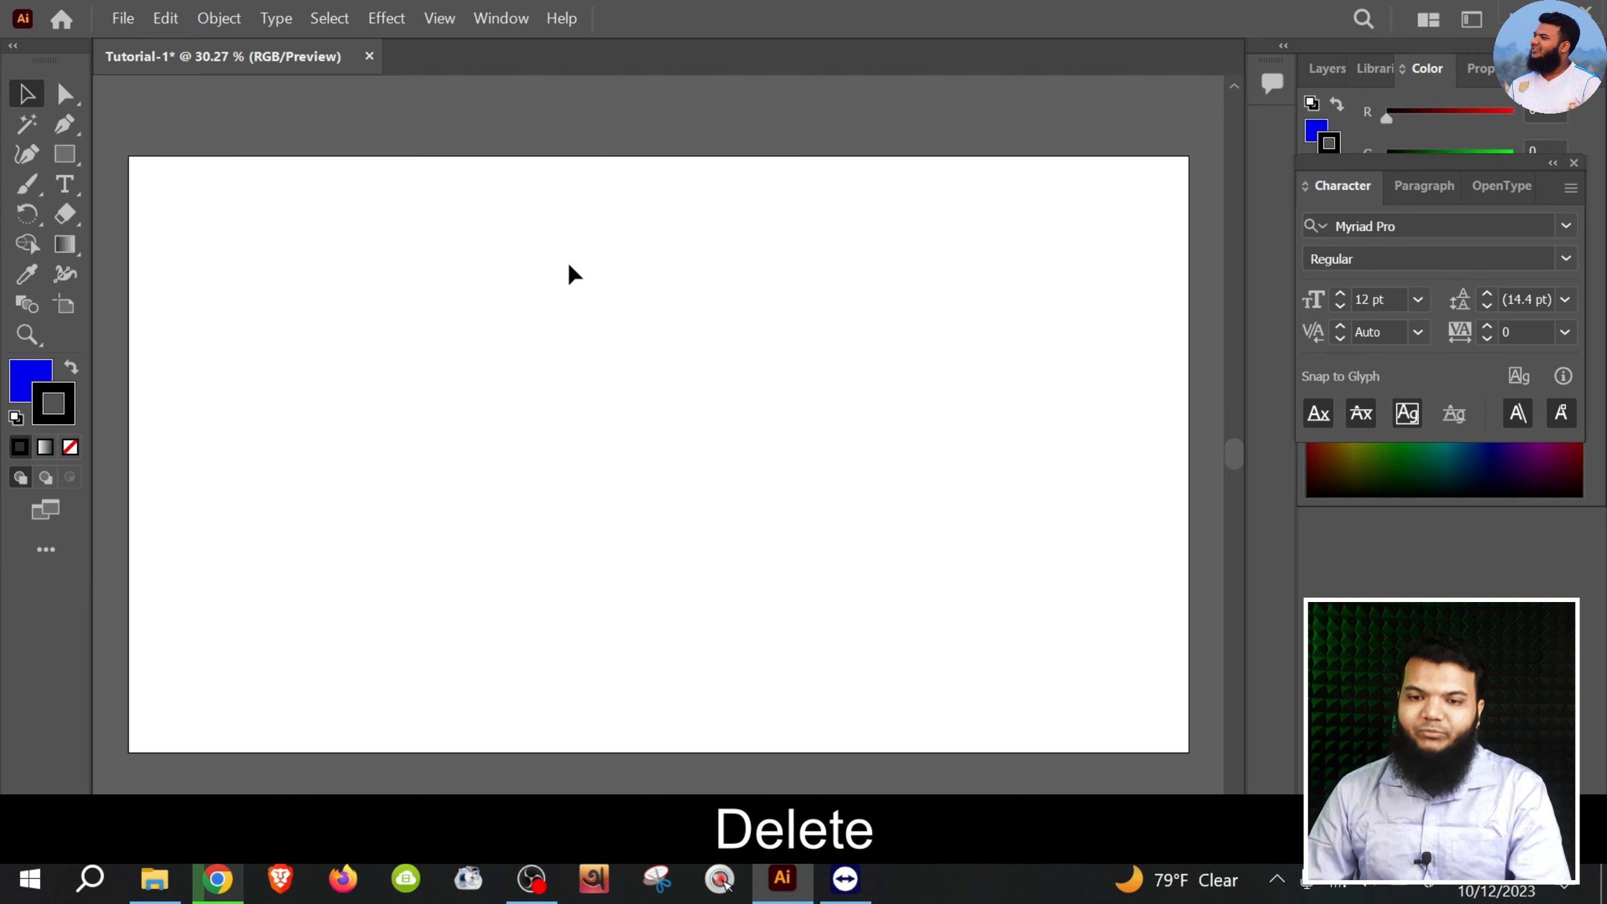
# Draw four blue ellipses with the Ellipse tool: a wide one, a tall narrow one, a flat horizontal one and a large nearly round one.
pyautogui.moveTo(65, 160); pyautogui.dragTo(137, 190)
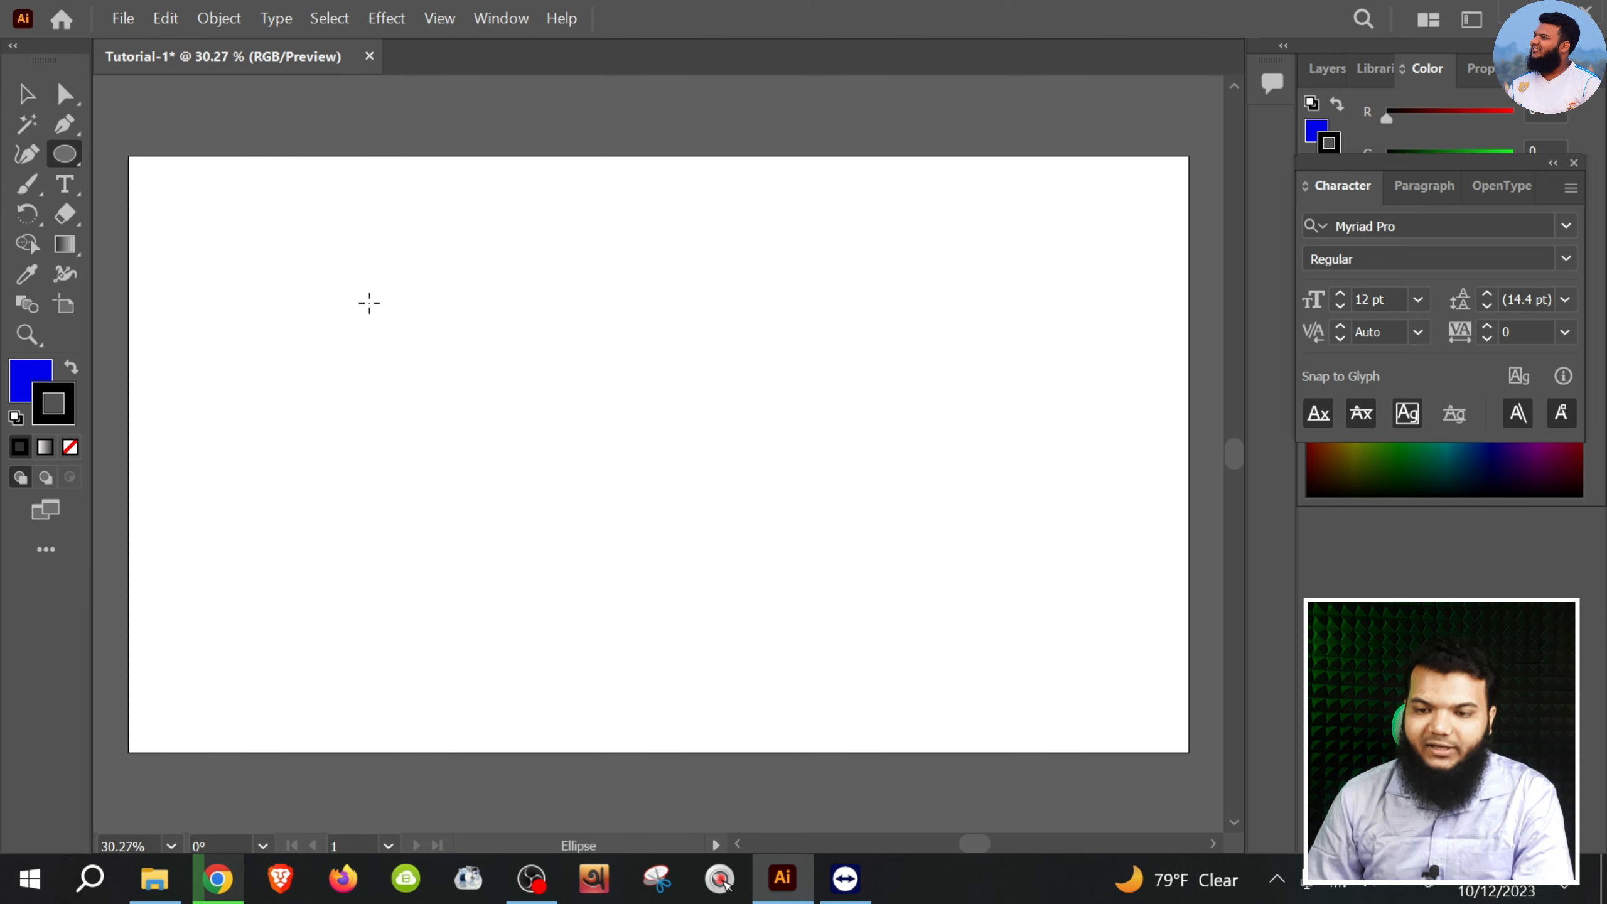
pyautogui.moveTo(389, 257); pyautogui.dragTo(507, 421)
pyautogui.moveTo(668, 597)
pyautogui.mouseDown()
pyautogui.moveTo(1044, 477)
pyautogui.moveTo(1105, 474)
pyautogui.moveTo(1082, 453)
pyautogui.mouseUp()
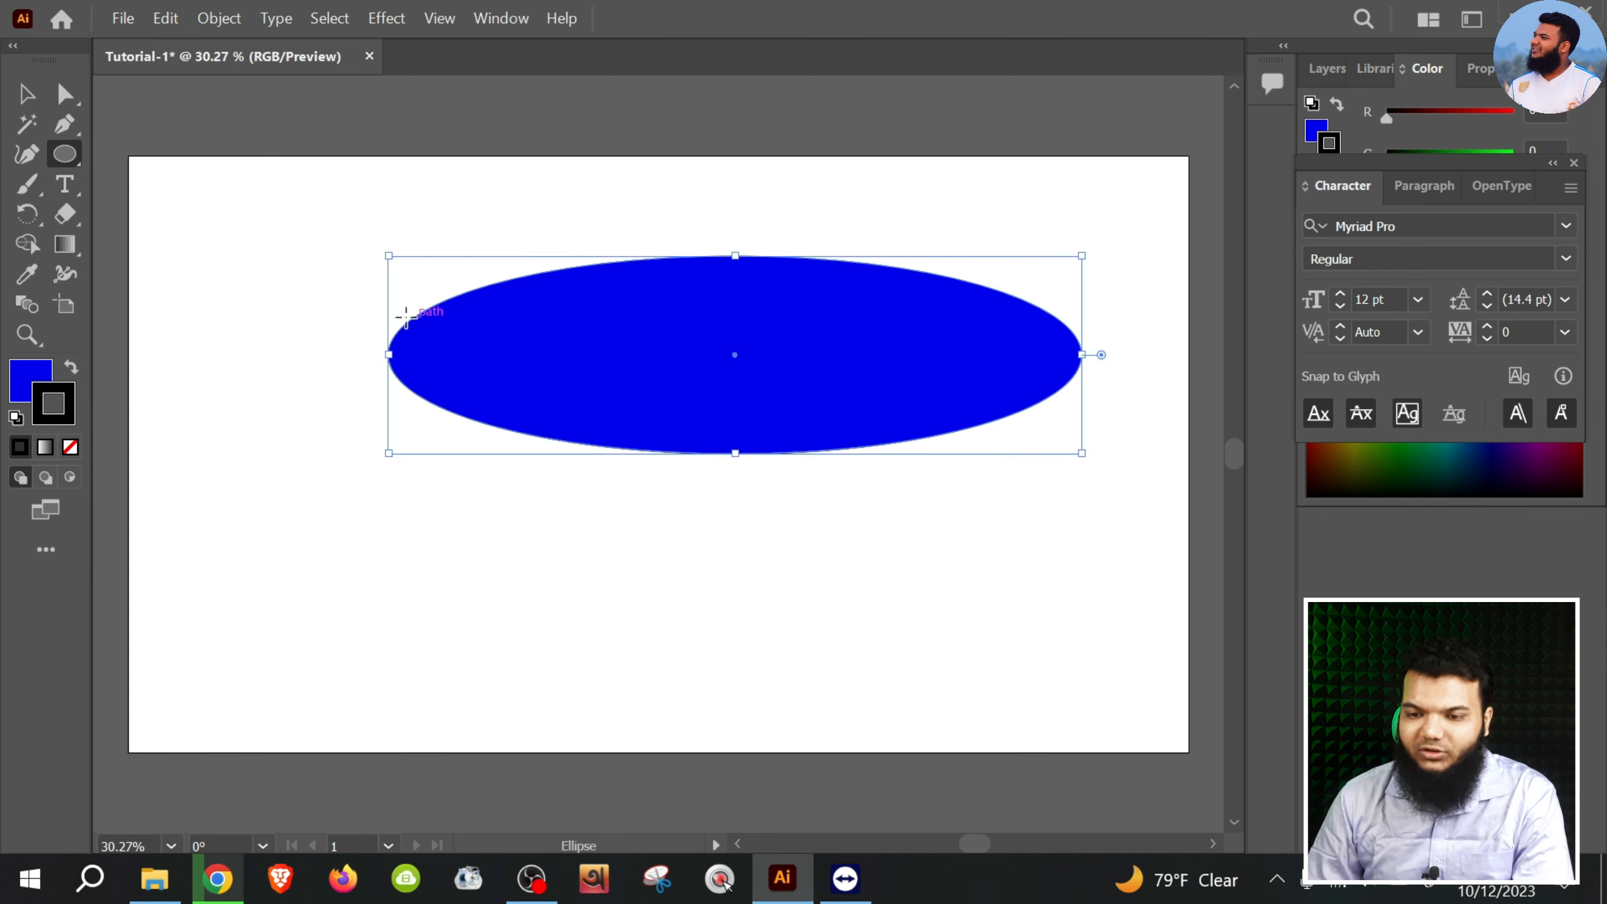
pyautogui.moveTo(241, 277); pyautogui.dragTo(495, 761)
pyautogui.moveTo(599, 550); pyautogui.dragTo(1199, 641)
pyautogui.moveTo(425, 196); pyautogui.dragTo(944, 690)
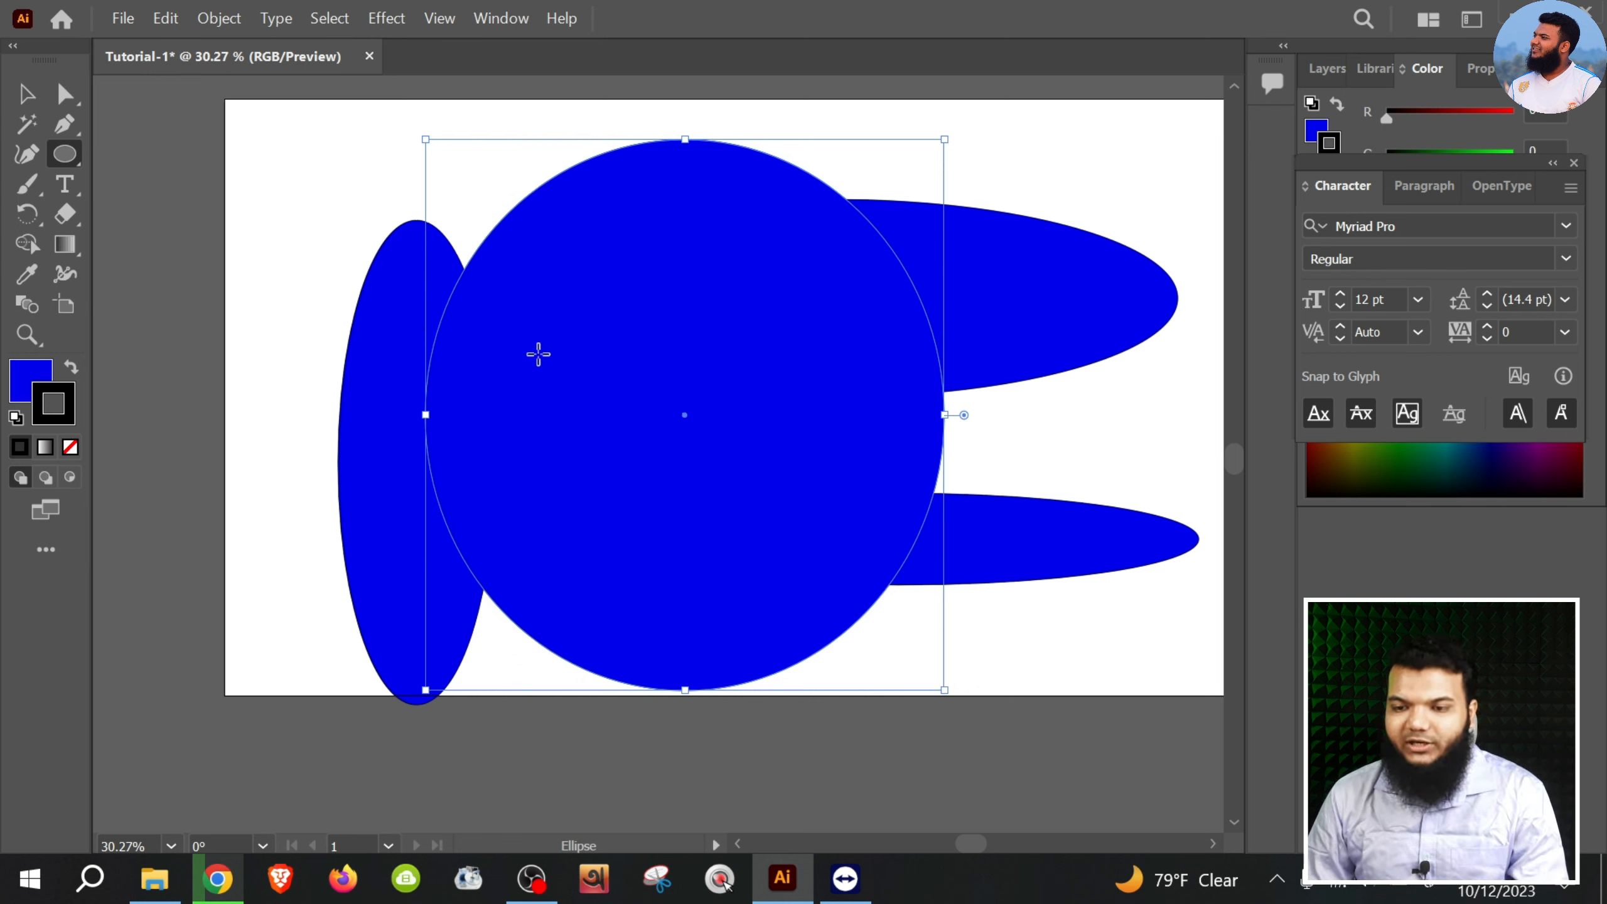
# Select all the ellipses and delete them from the artboard.
pyautogui.click(26, 94)
pyautogui.hotkey('ctrl', 'a')
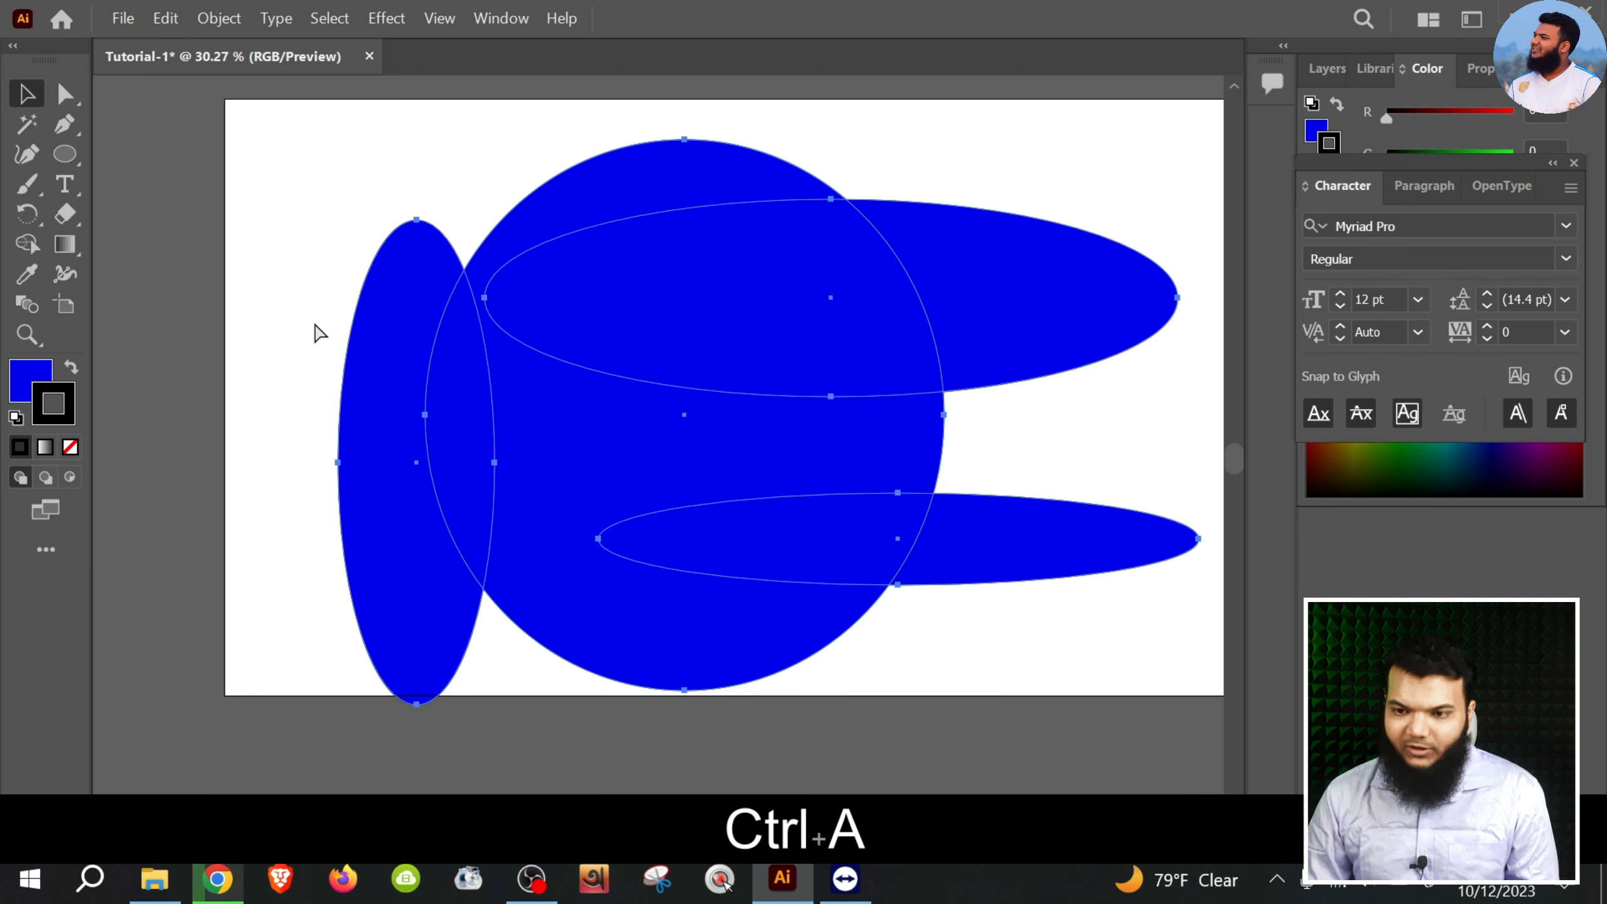
pyautogui.press('Delete')
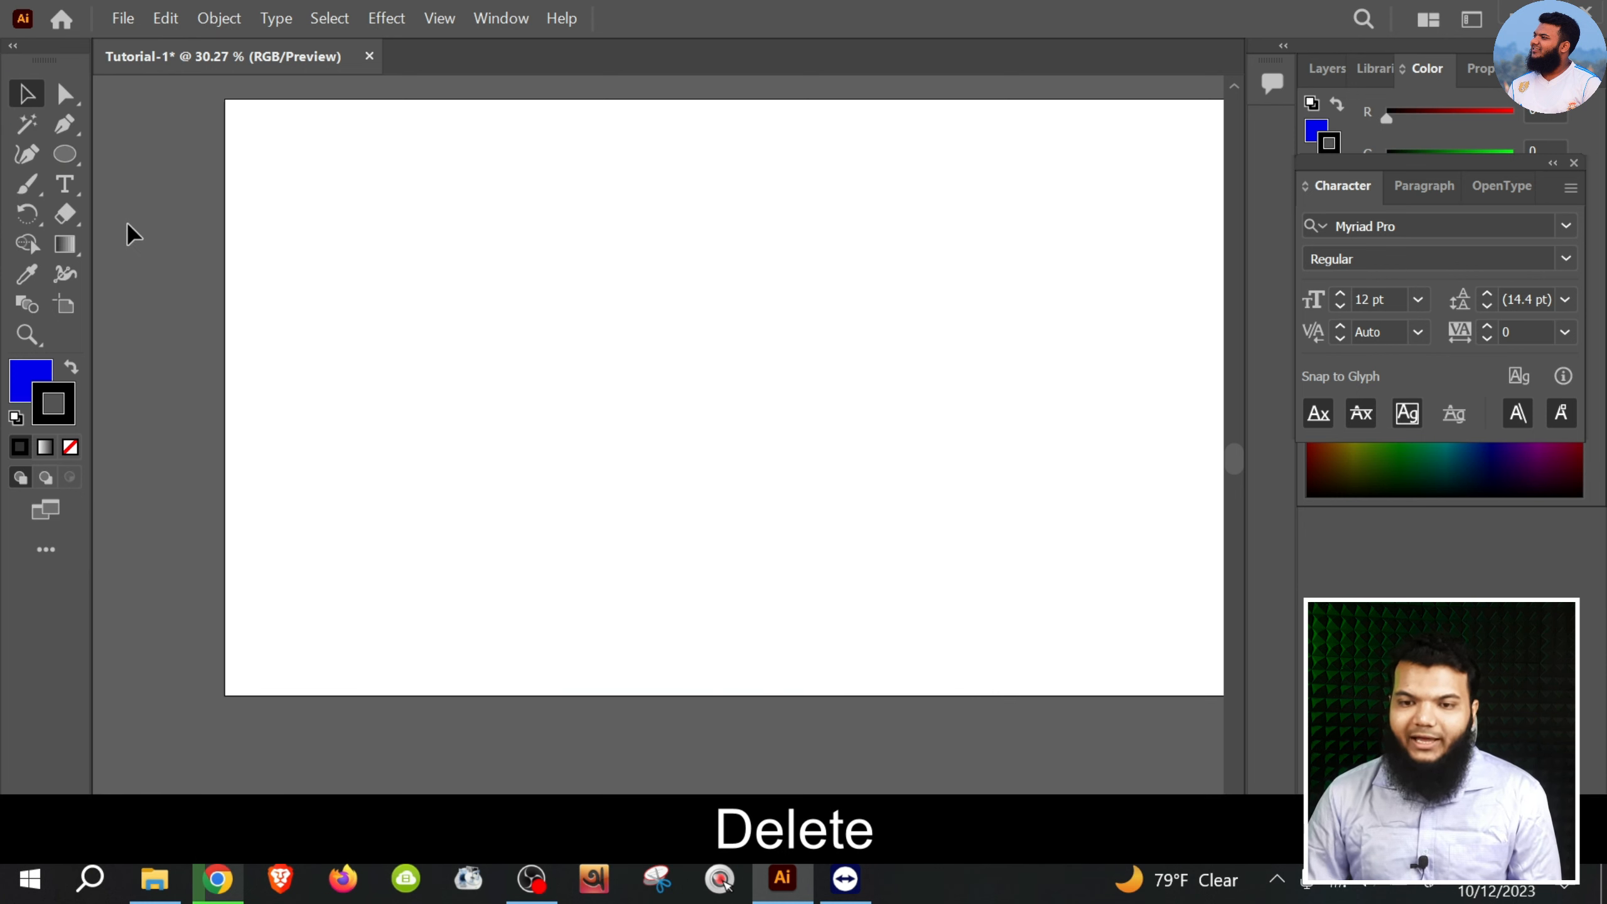
# Draw two perfect blue circles with the Ellipse tool, a large one mid-artboard and a smaller one to its upper left.
pyautogui.click(64, 154)
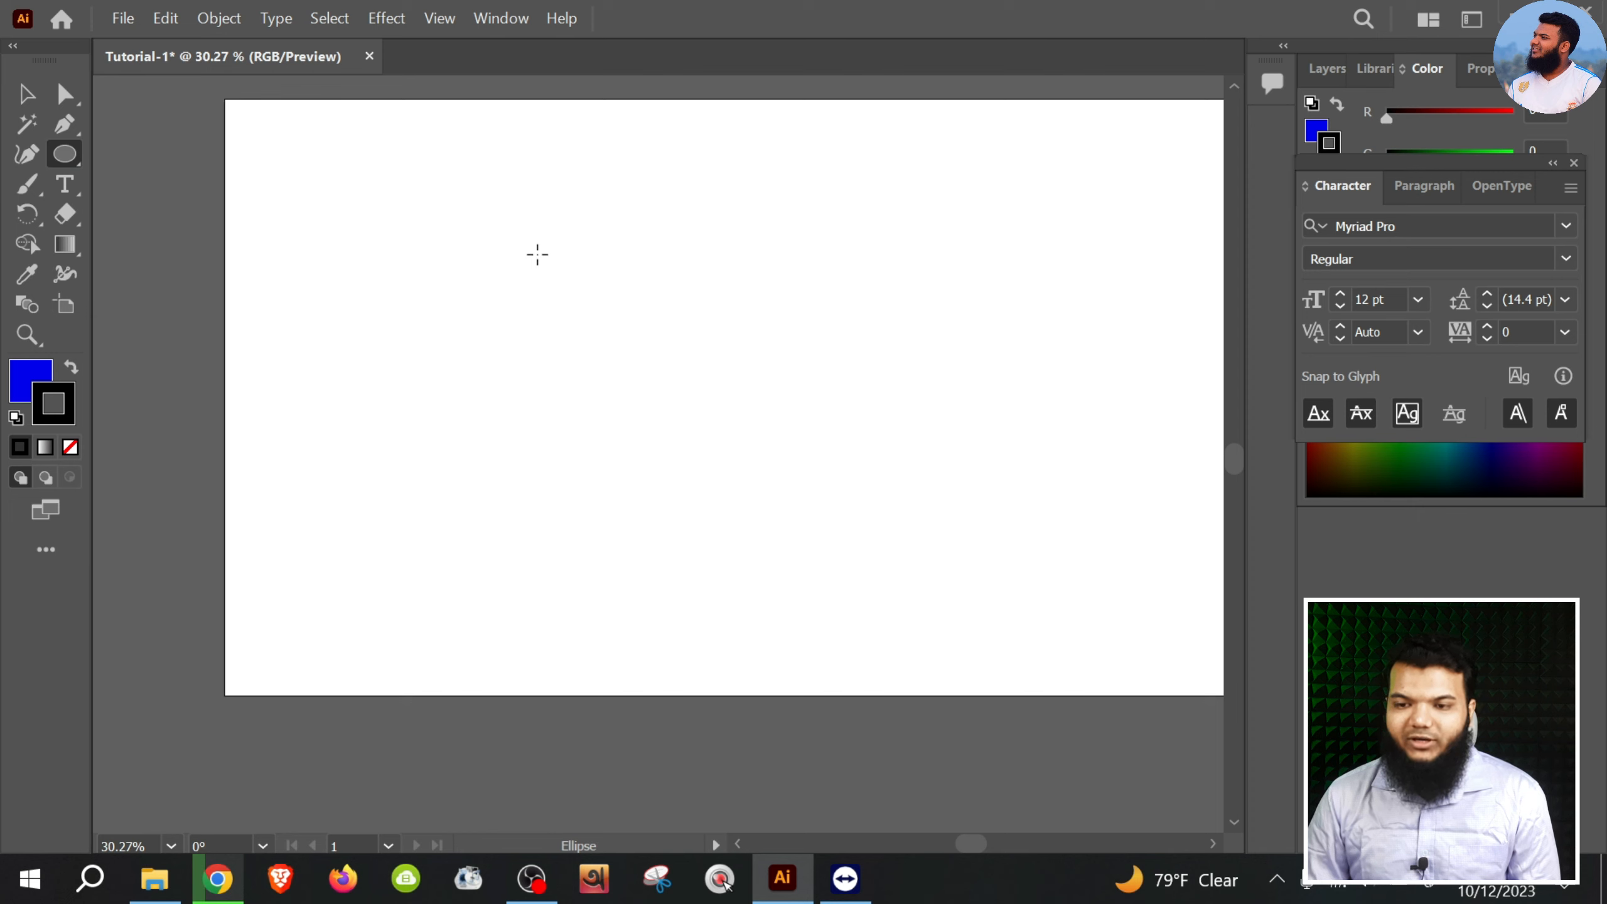
pyautogui.moveTo(528, 231)
pyautogui.mouseDown()
pyautogui.moveTo(692, 449)
pyautogui.moveTo(821, 420)
pyautogui.moveTo(770, 313)
pyautogui.moveTo(862, 492)
pyautogui.moveTo(807, 387)
pyautogui.moveTo(877, 482)
pyautogui.mouseUp()
pyautogui.moveTo(397, 133); pyautogui.dragTo(506, 301)
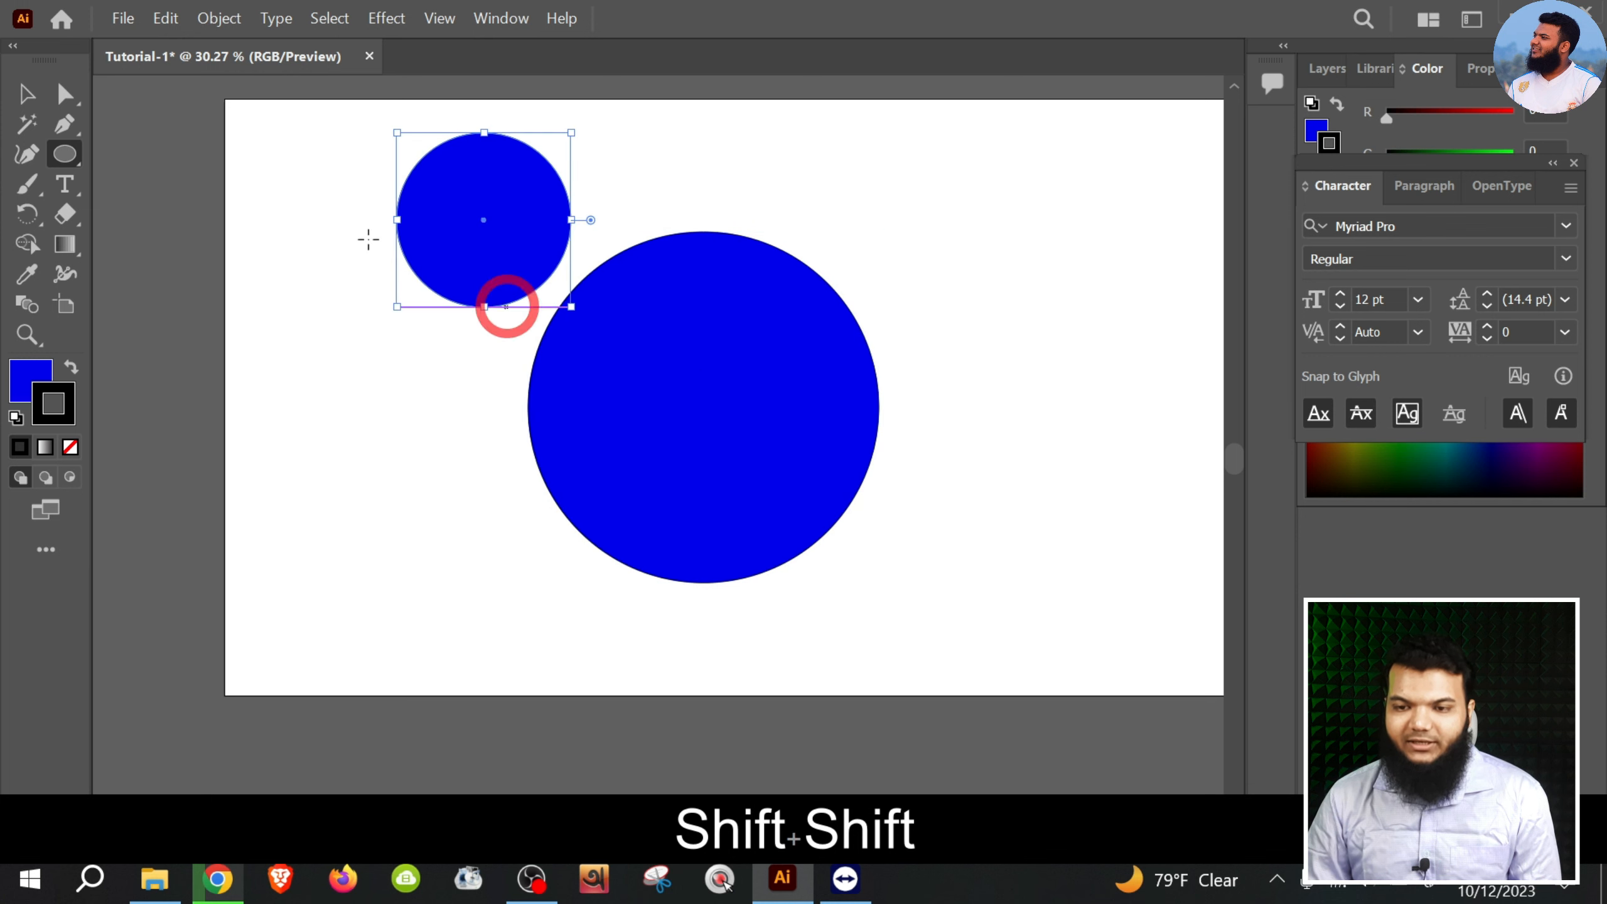
# Draw eight more perfect blue circles of various sizes around the large one with the Ellipse tool.
pyautogui.moveTo(286, 188); pyautogui.dragTo(461, 363)
pyautogui.moveTo(271, 464); pyautogui.dragTo(409, 559)
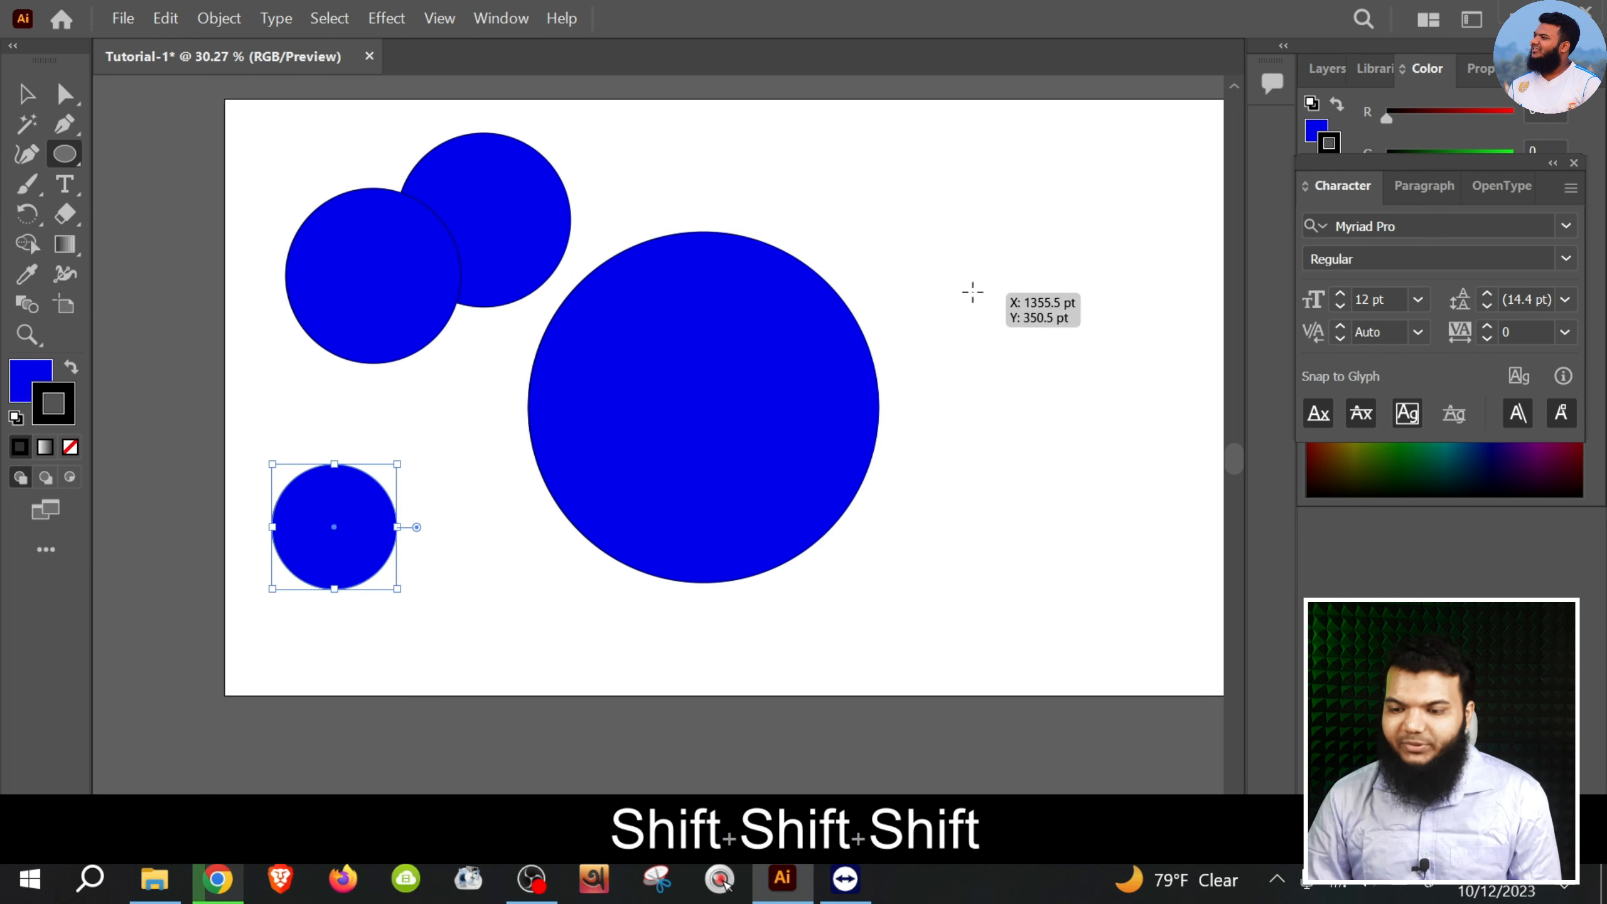
pyautogui.moveTo(972, 291); pyautogui.dragTo(1077, 443)
pyautogui.moveTo(1005, 140); pyautogui.dragTo(1058, 194)
pyautogui.moveTo(779, 146); pyautogui.dragTo(846, 232)
pyautogui.moveTo(887, 255); pyautogui.dragTo(990, 359)
pyautogui.moveTo(894, 533)
pyautogui.mouseDown()
pyautogui.moveTo(945, 583)
pyautogui.moveTo(1095, 622)
pyautogui.mouseUp()
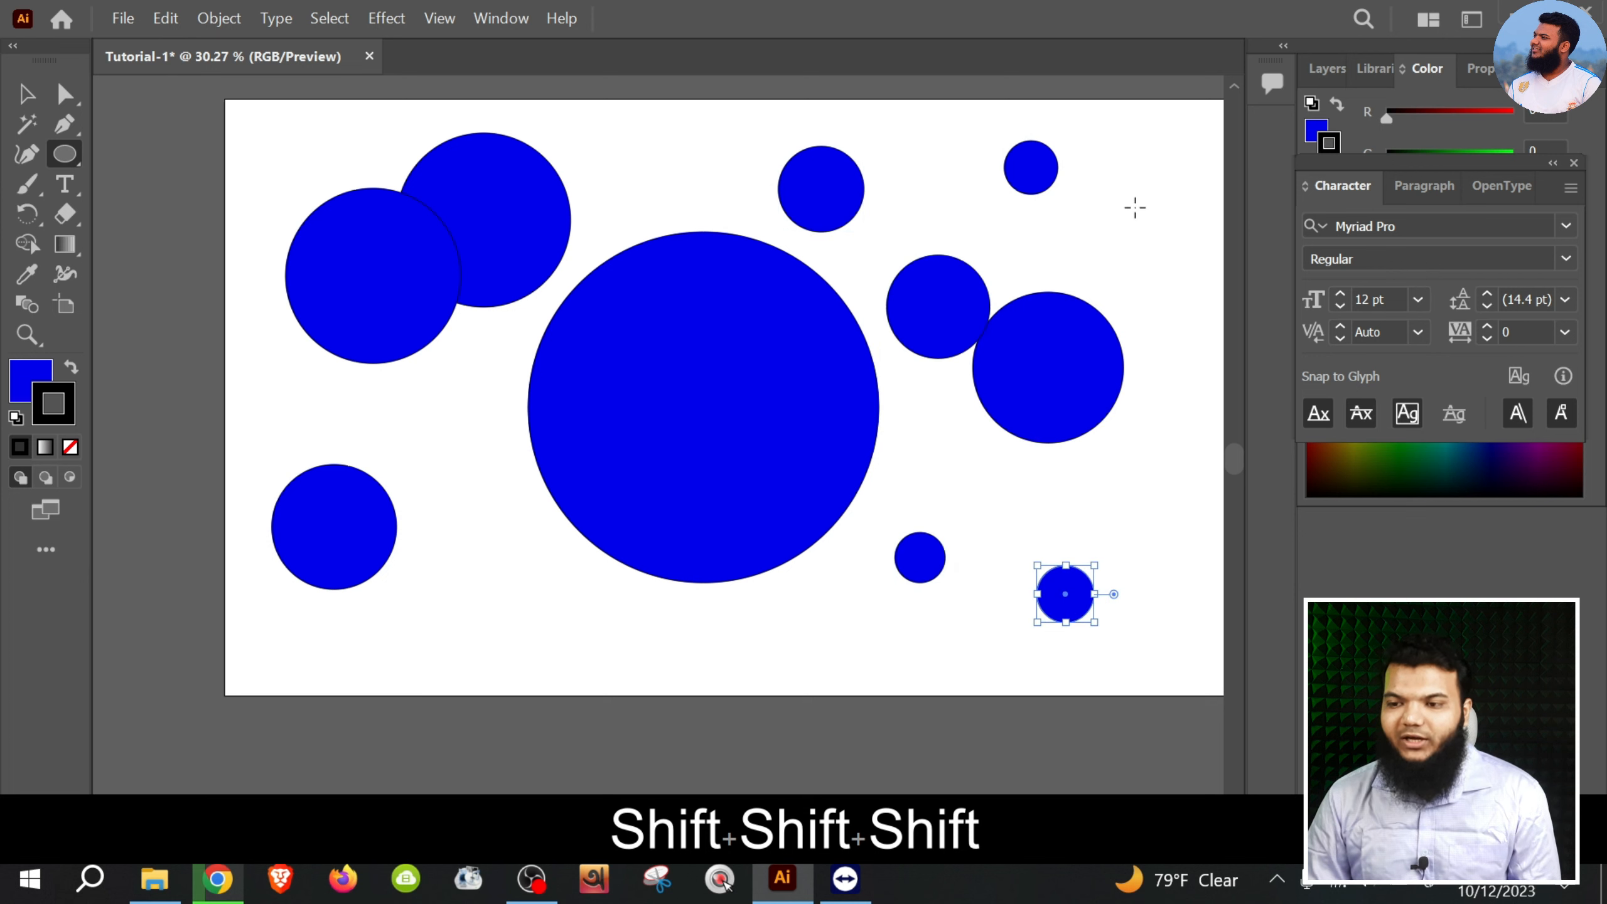
# Draw a tall narrow ellipse near the artboard's right edge and change its fill colour to magenta.
pyautogui.moveTo(1137, 189); pyautogui.dragTo(1091, 680)
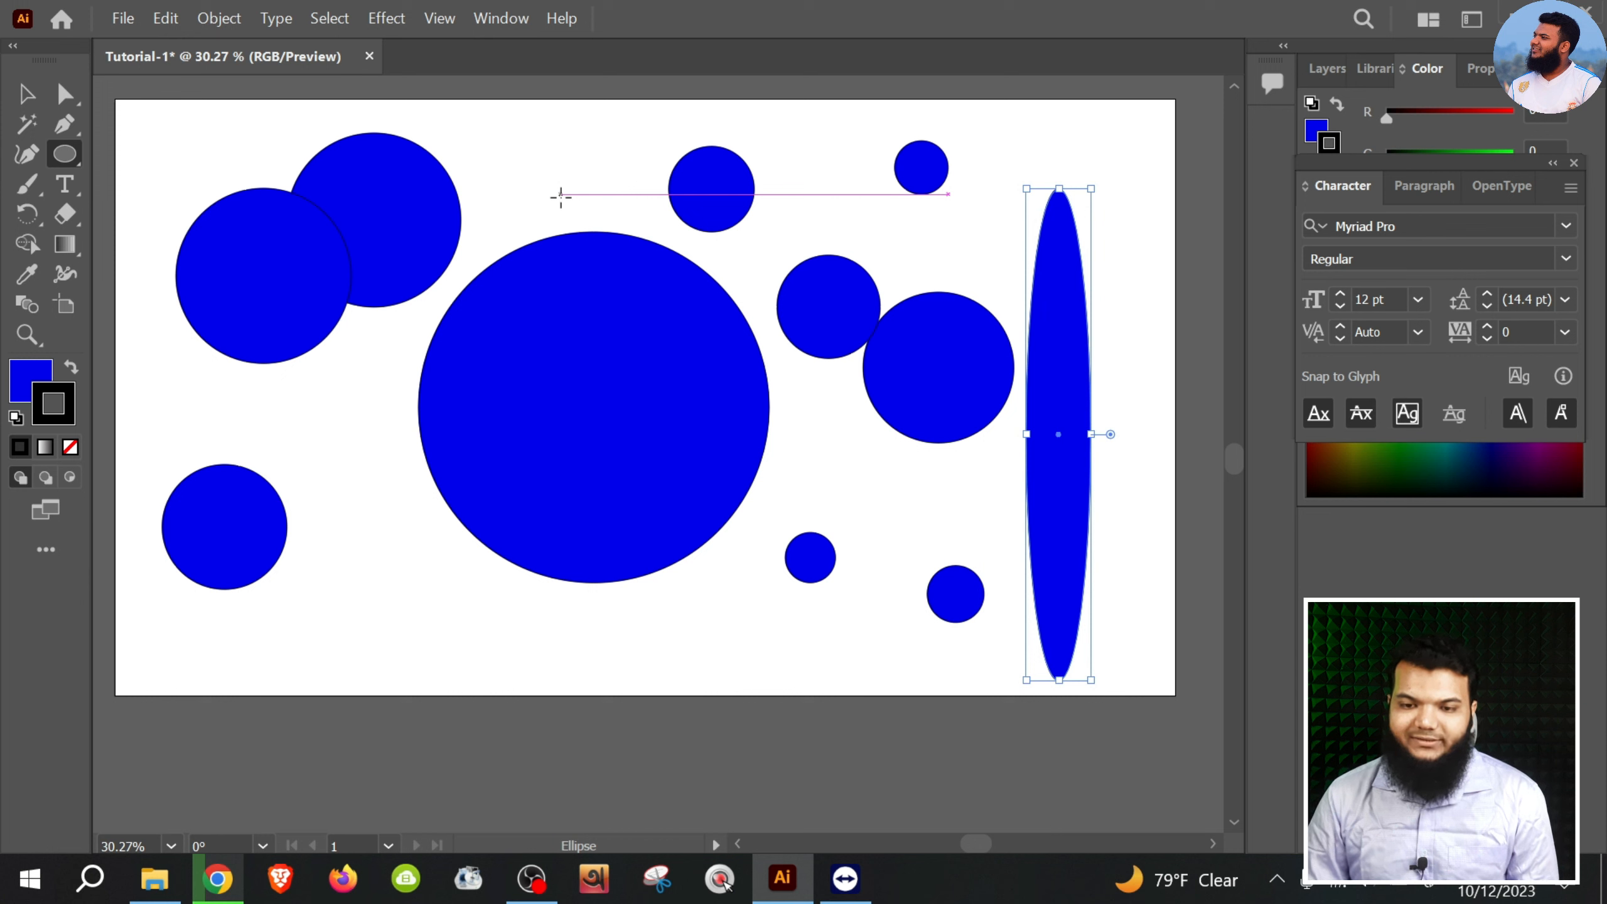
pyautogui.click(44, 383)
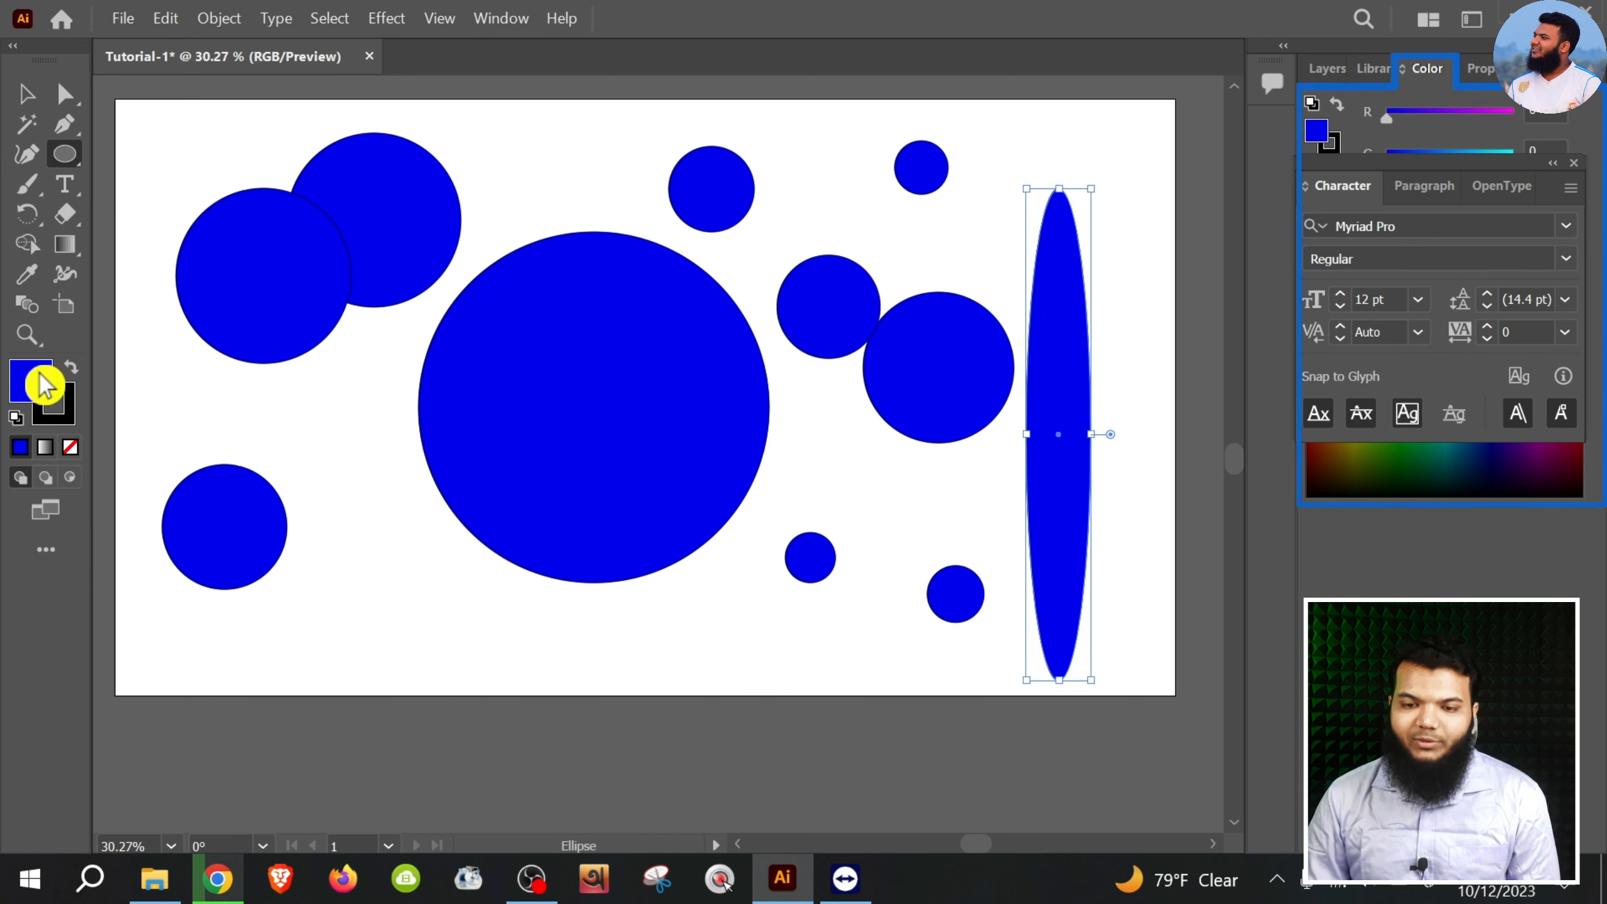
pyautogui.doubleClick(44, 383)
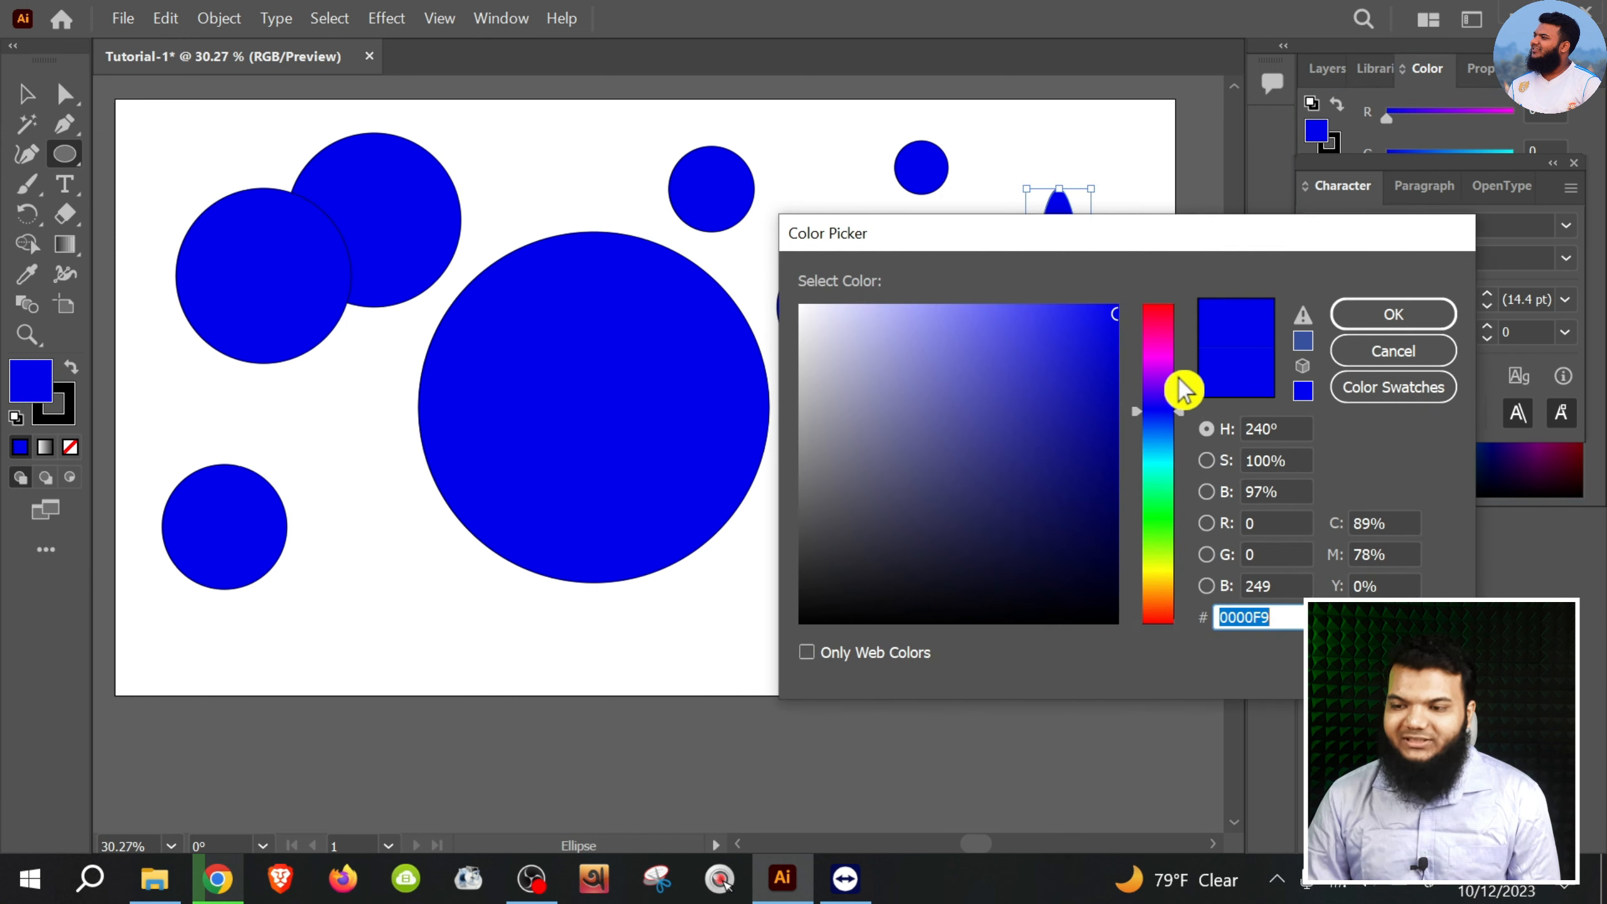
pyautogui.moveTo(1160, 356); pyautogui.dragTo(1159, 343)
pyautogui.click(1386, 318)
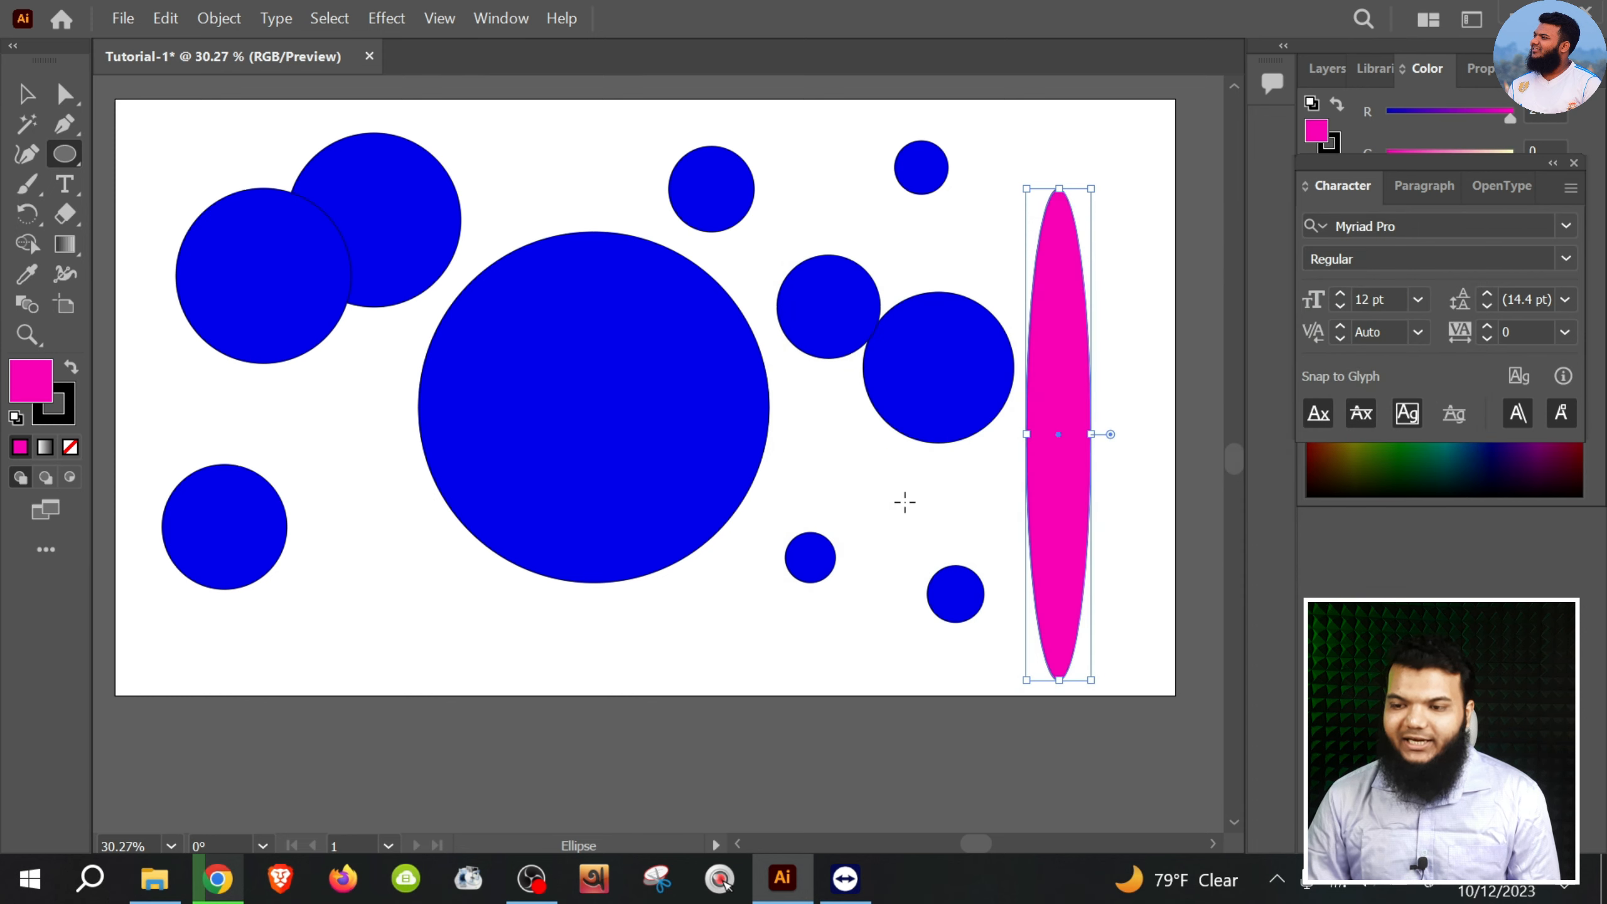
# Select all the circles and the magenta ellipse and delete them from the artboard.
pyautogui.click(26, 94)
pyautogui.hotkey('ctrl', 'a')
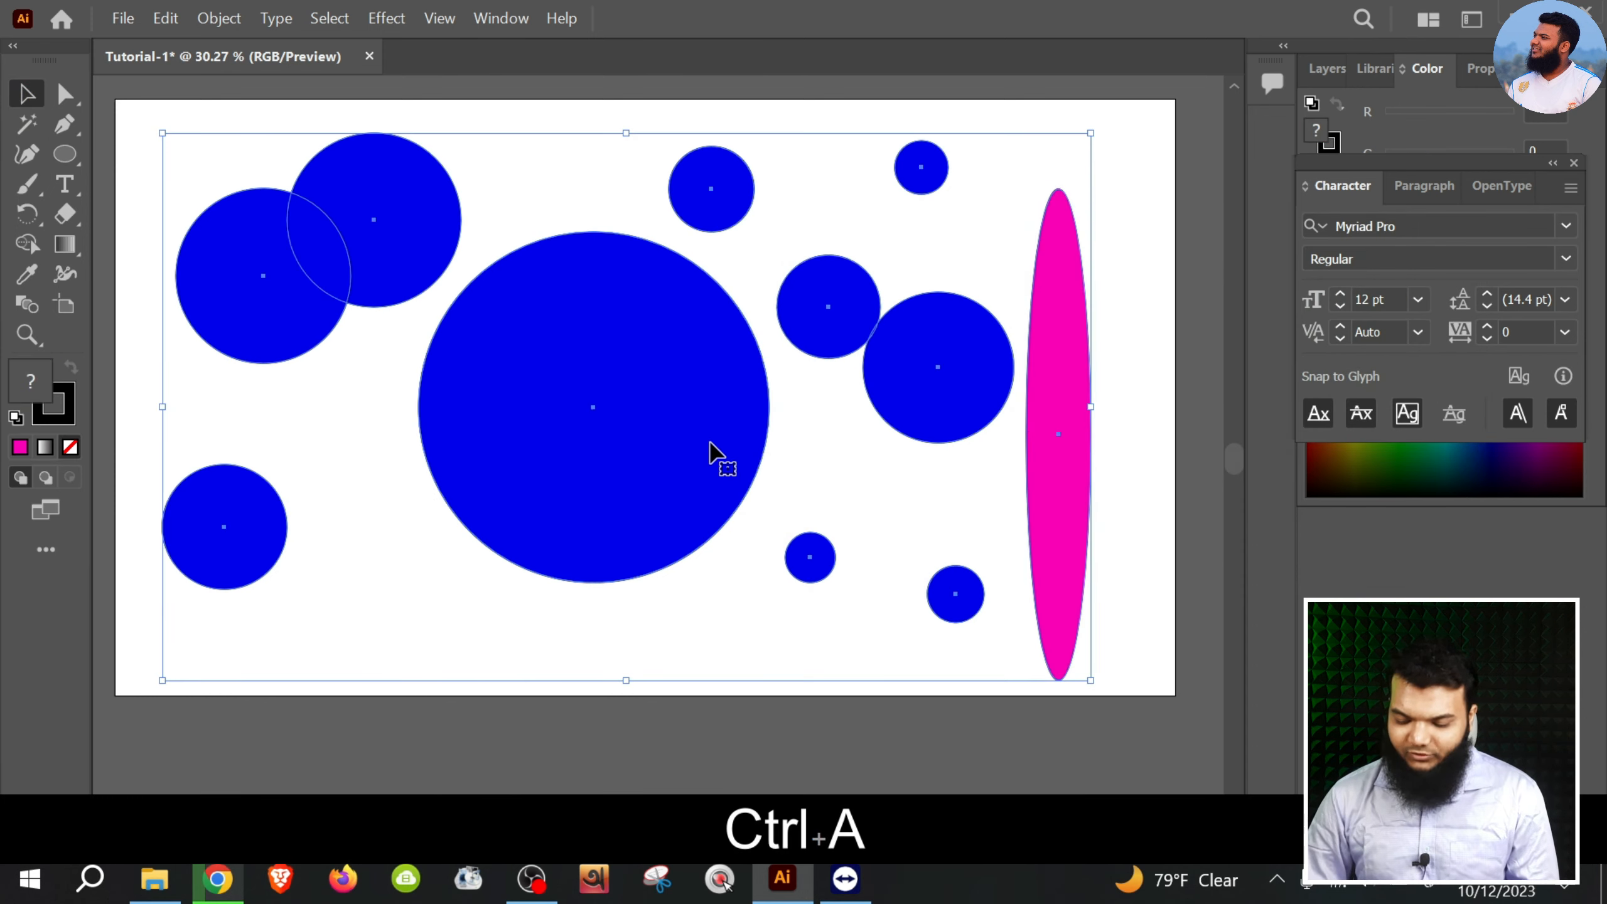
pyautogui.press('Delete')
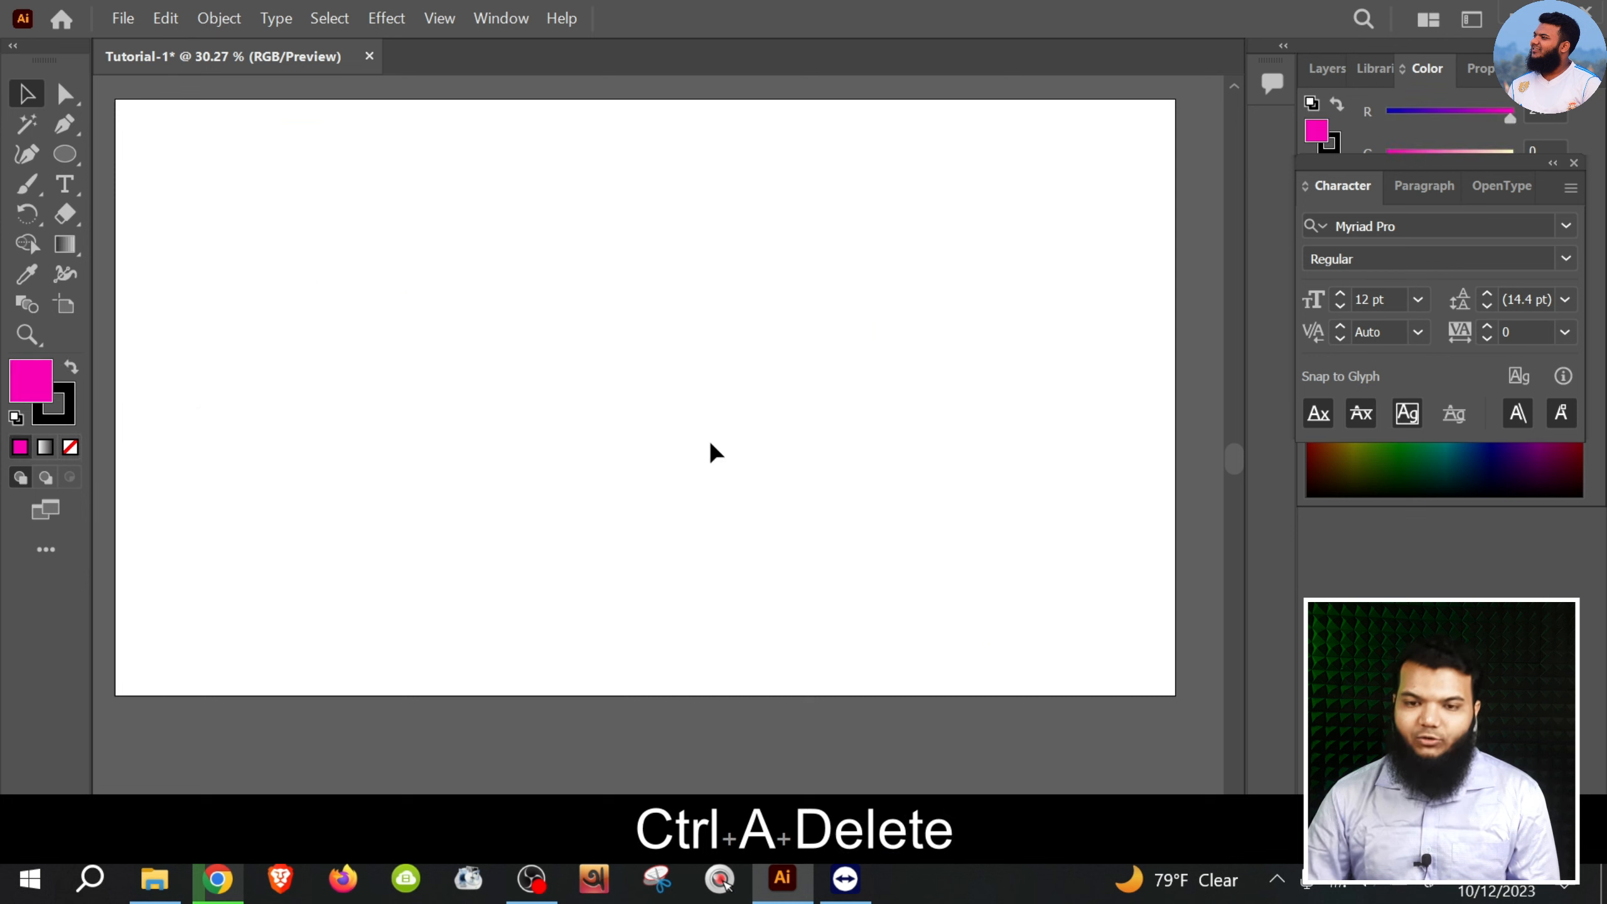
# Draw three magenta triangles with the Polygon tool: one over the artboard's upper-left corner, a large one mid-artboard and a smaller one beside it.
pyautogui.click(81, 164)
pyautogui.click(179, 210)
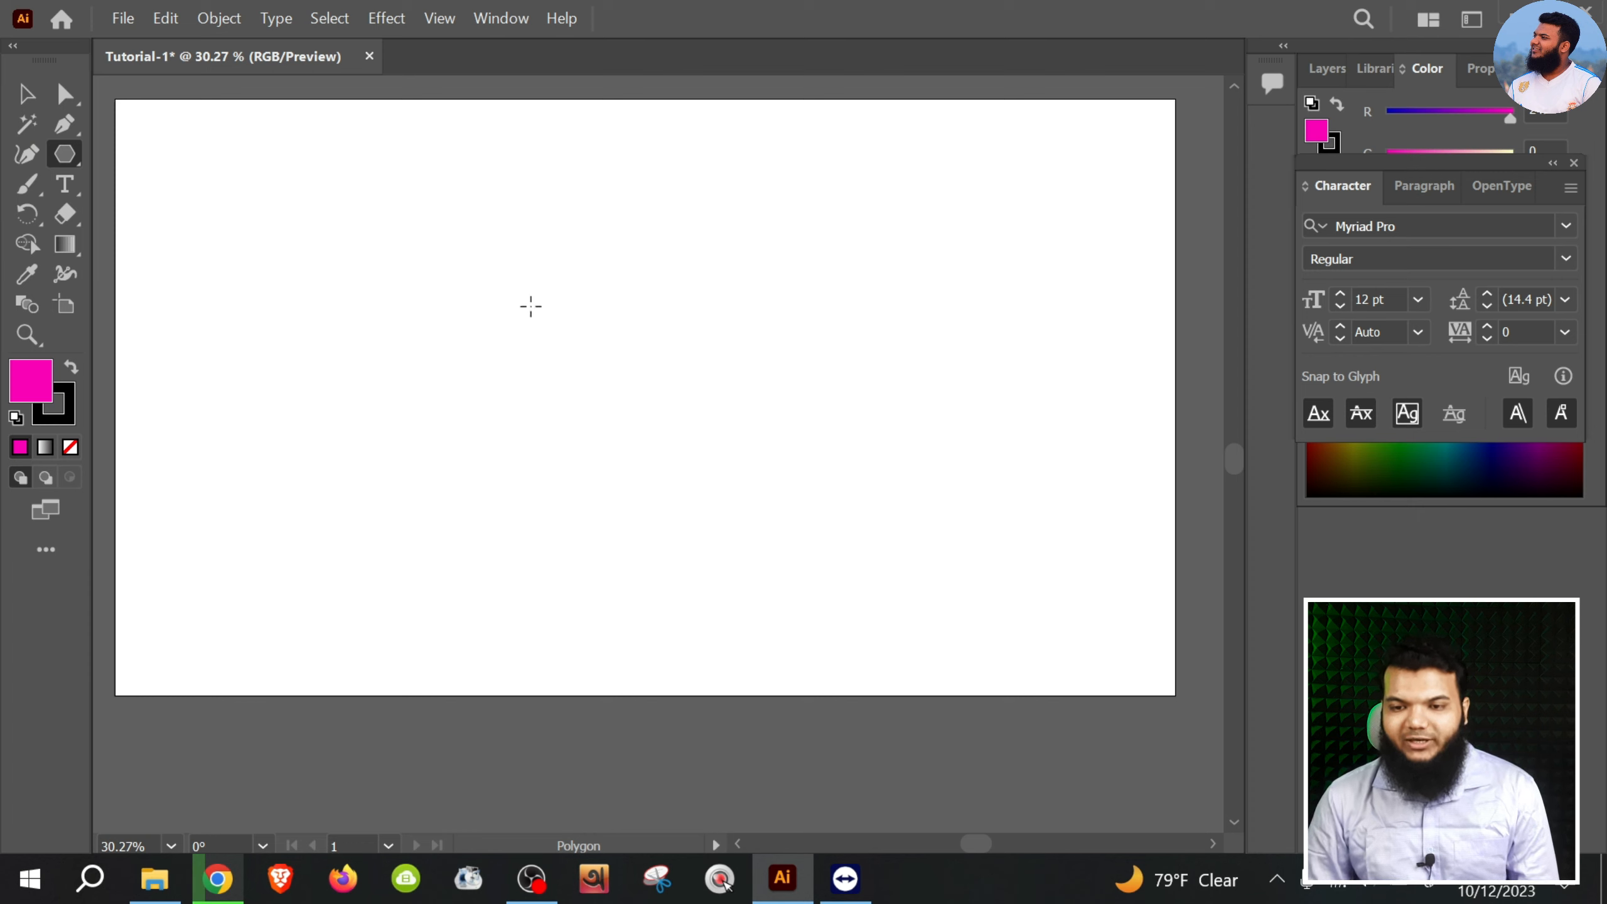
pyautogui.moveTo(183, 153)
pyautogui.mouseDown()
pyautogui.moveTo(284, 233)
pyautogui.moveTo(238, 206)
pyautogui.moveTo(292, 209)
pyautogui.moveTo(112, 133)
pyautogui.mouseUp()
pyautogui.moveTo(602, 271); pyautogui.dragTo(702, 447)
pyautogui.moveTo(911, 263); pyautogui.dragTo(975, 405)
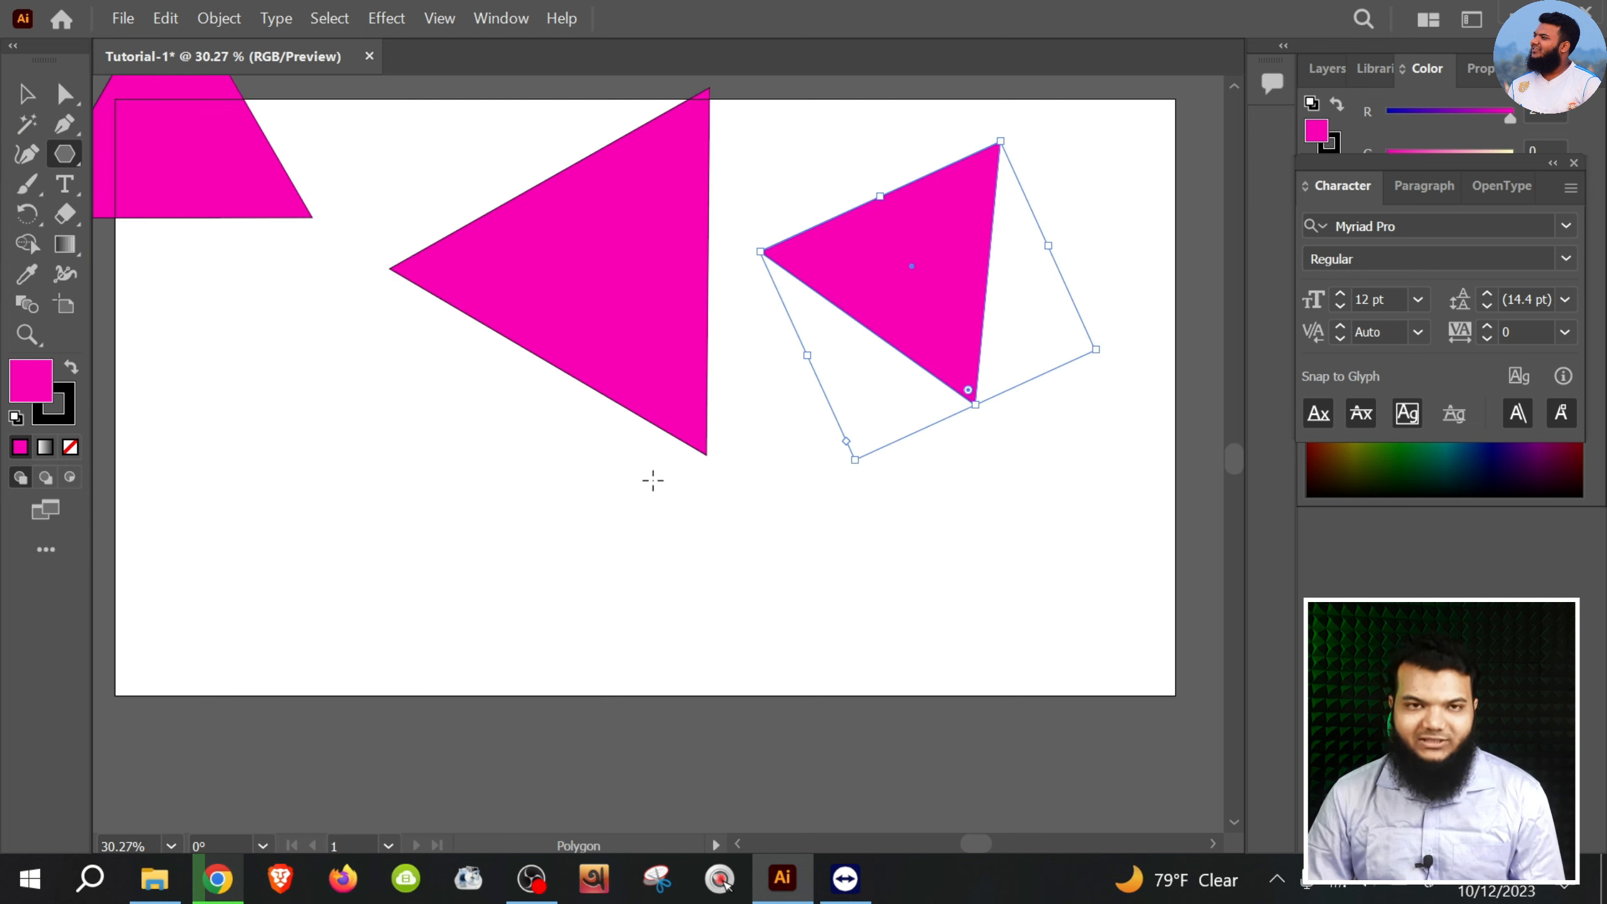
# Create a magenta polygon with 5 sides and a radius of 276.4256 pt below the upper-left triangle.
pyautogui.rightClick(66, 155)
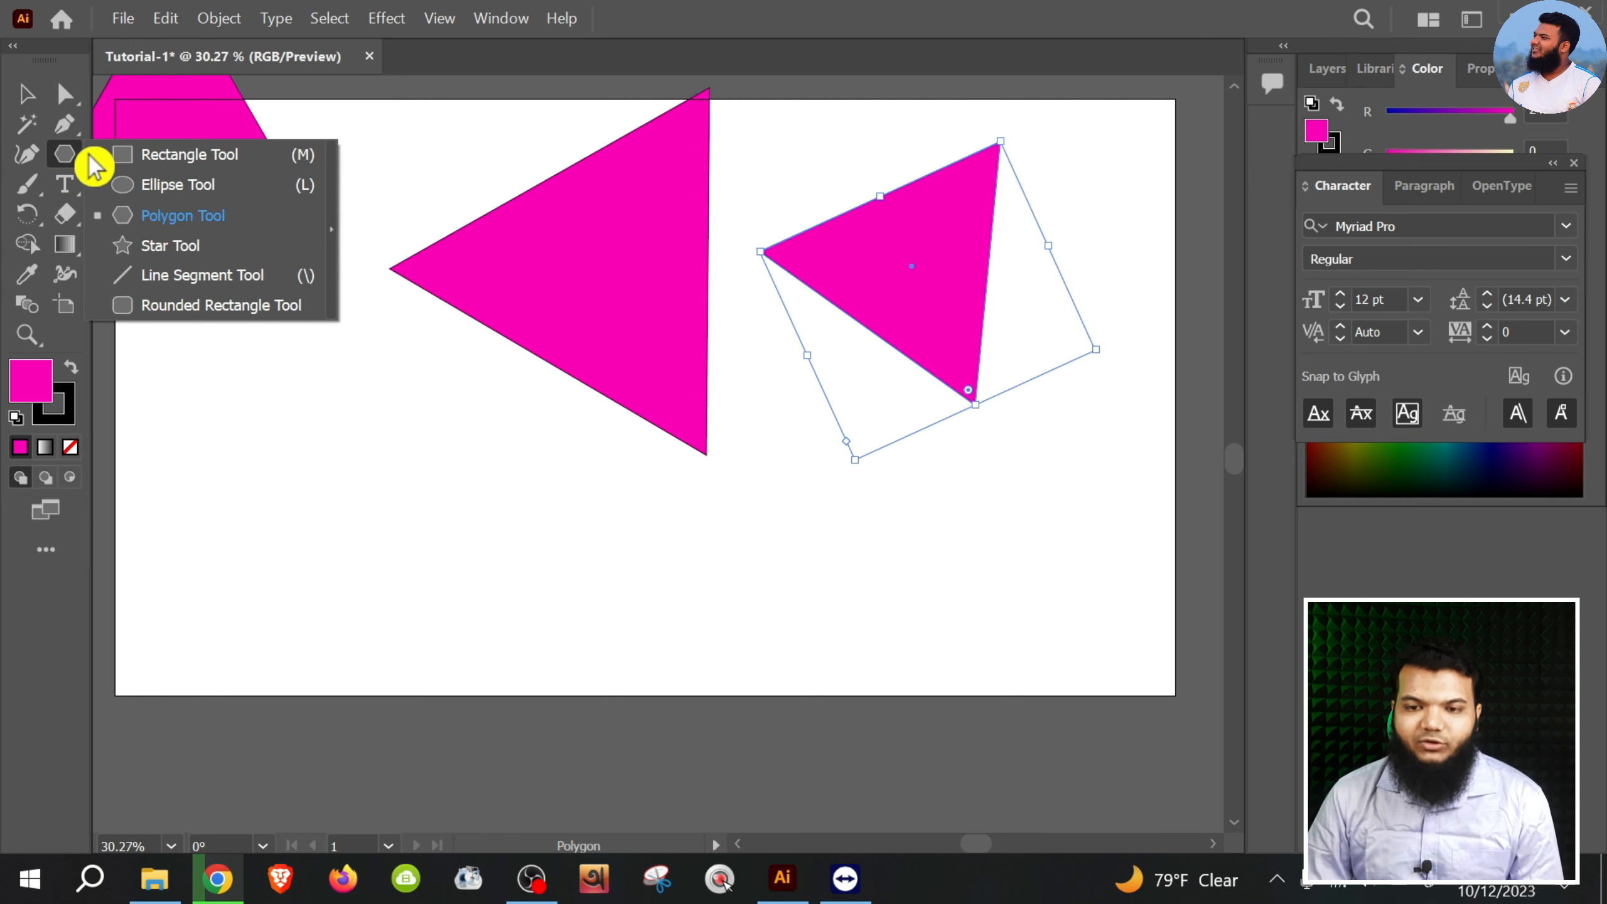
pyautogui.click(183, 215)
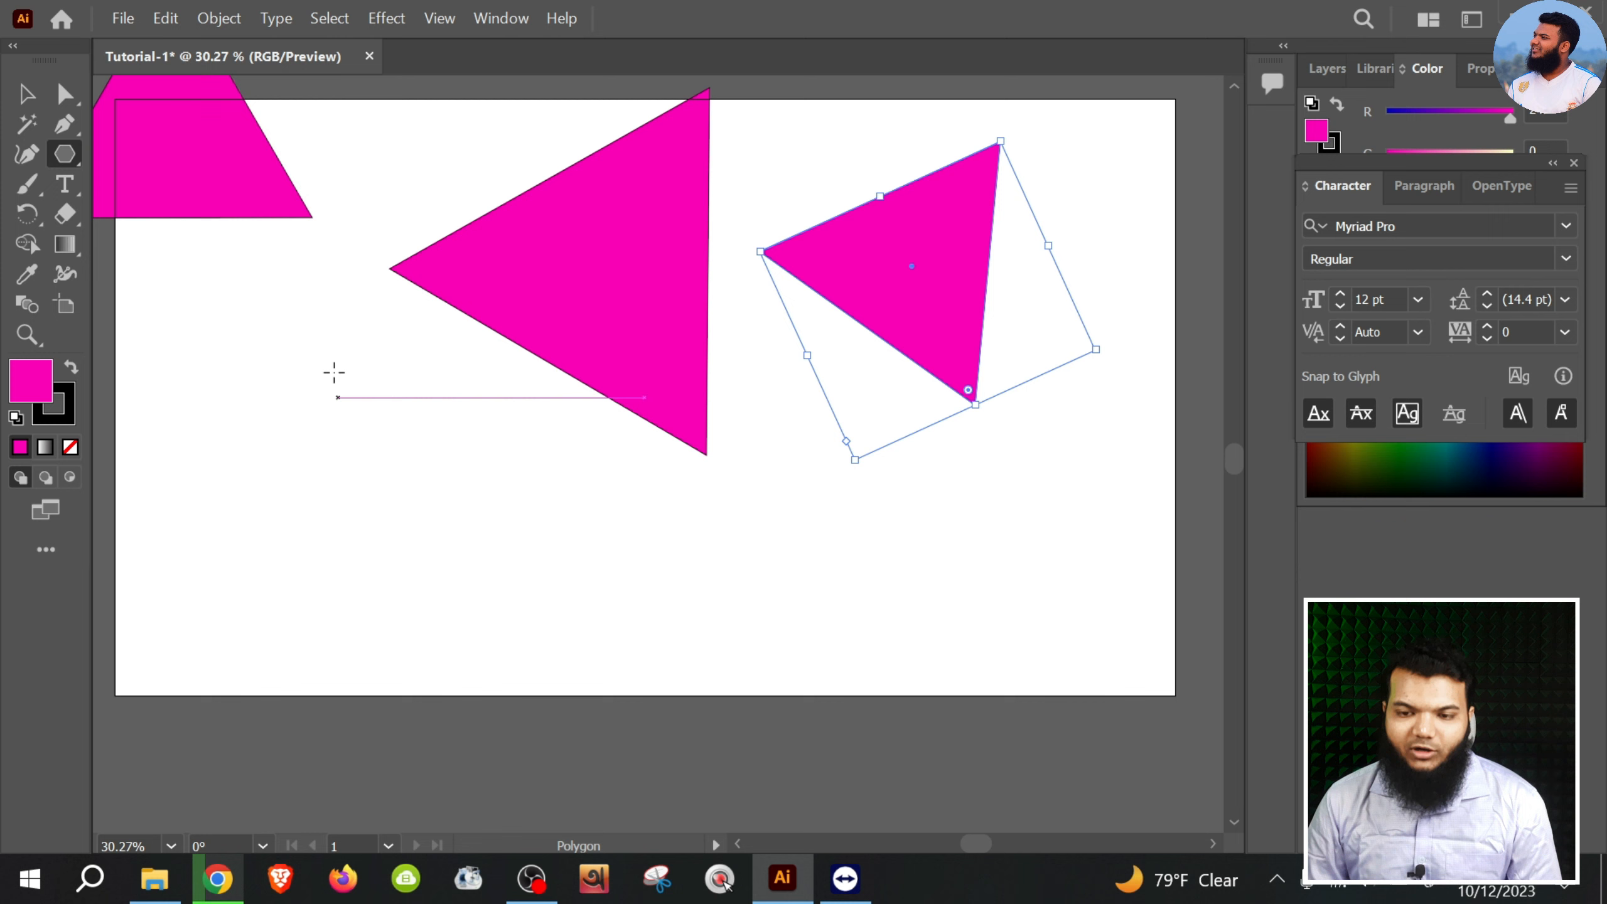
pyautogui.click(295, 424)
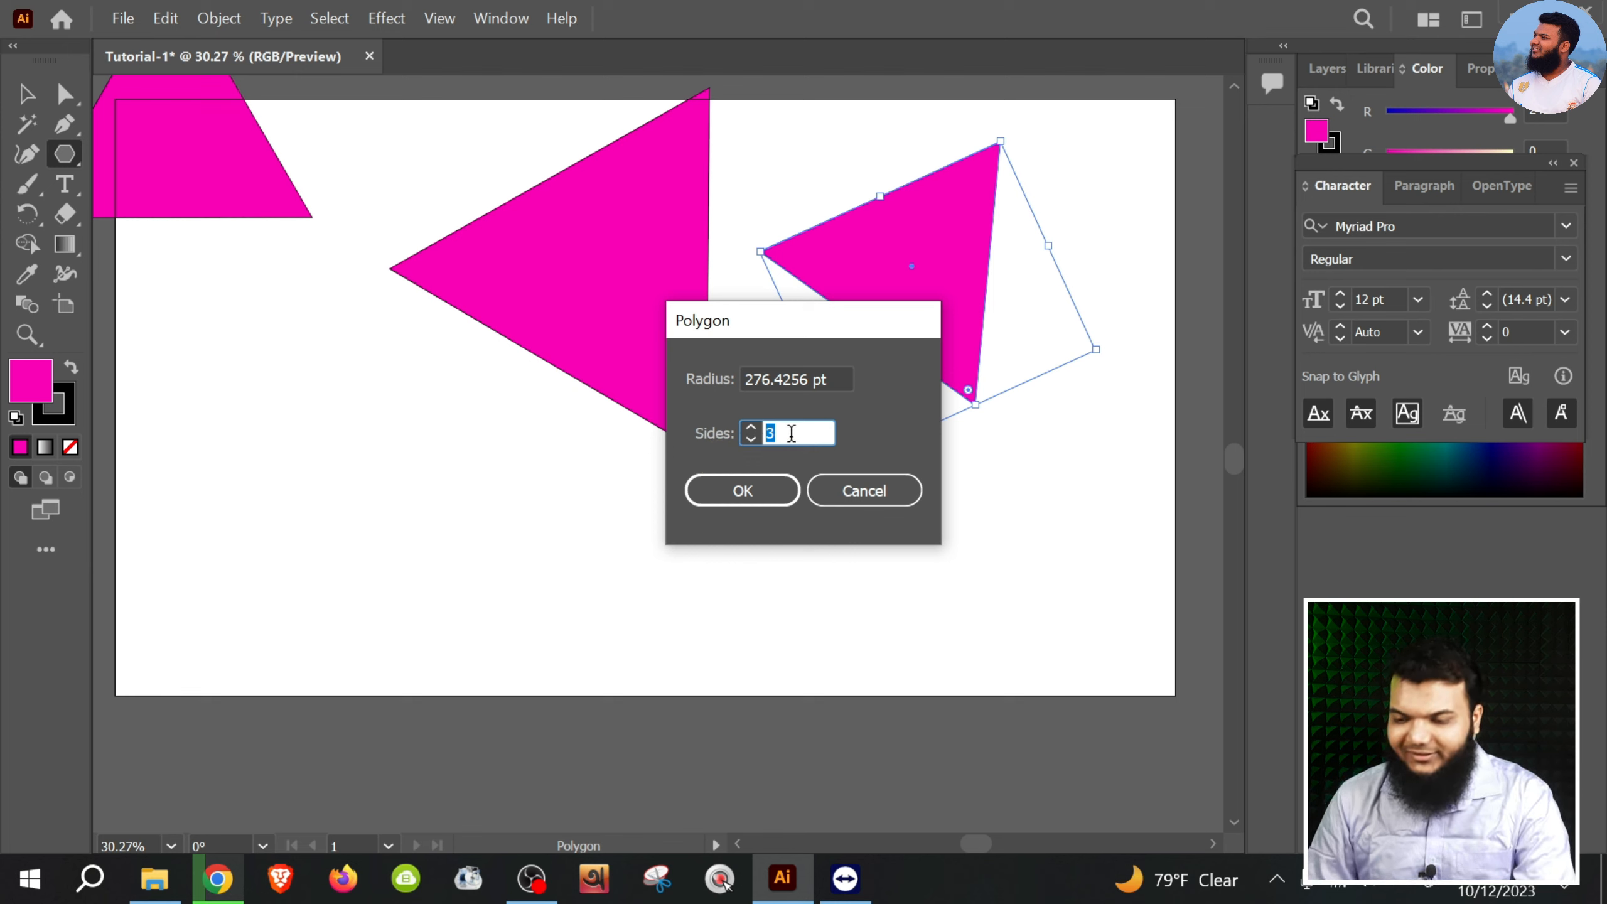
pyautogui.press('Up')
pyautogui.press('Up')
pyautogui.click(753, 493)
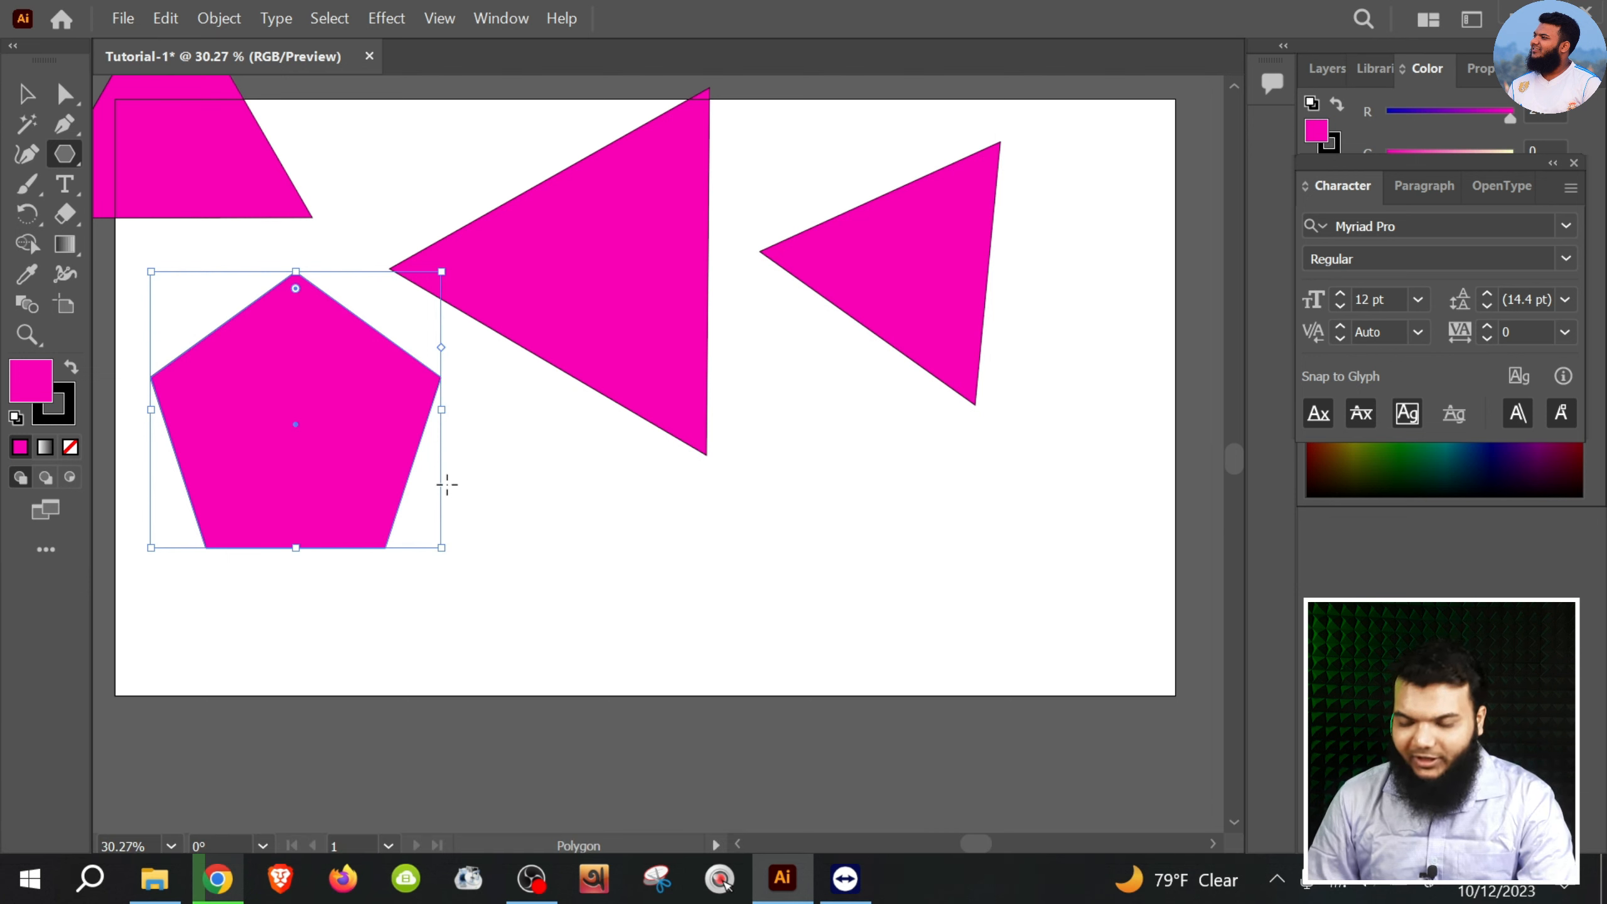
# Draw a slightly tilted four-sided polygon overlapping the two triangles, reducing its sides from five while drawing.
pyautogui.press('Down')
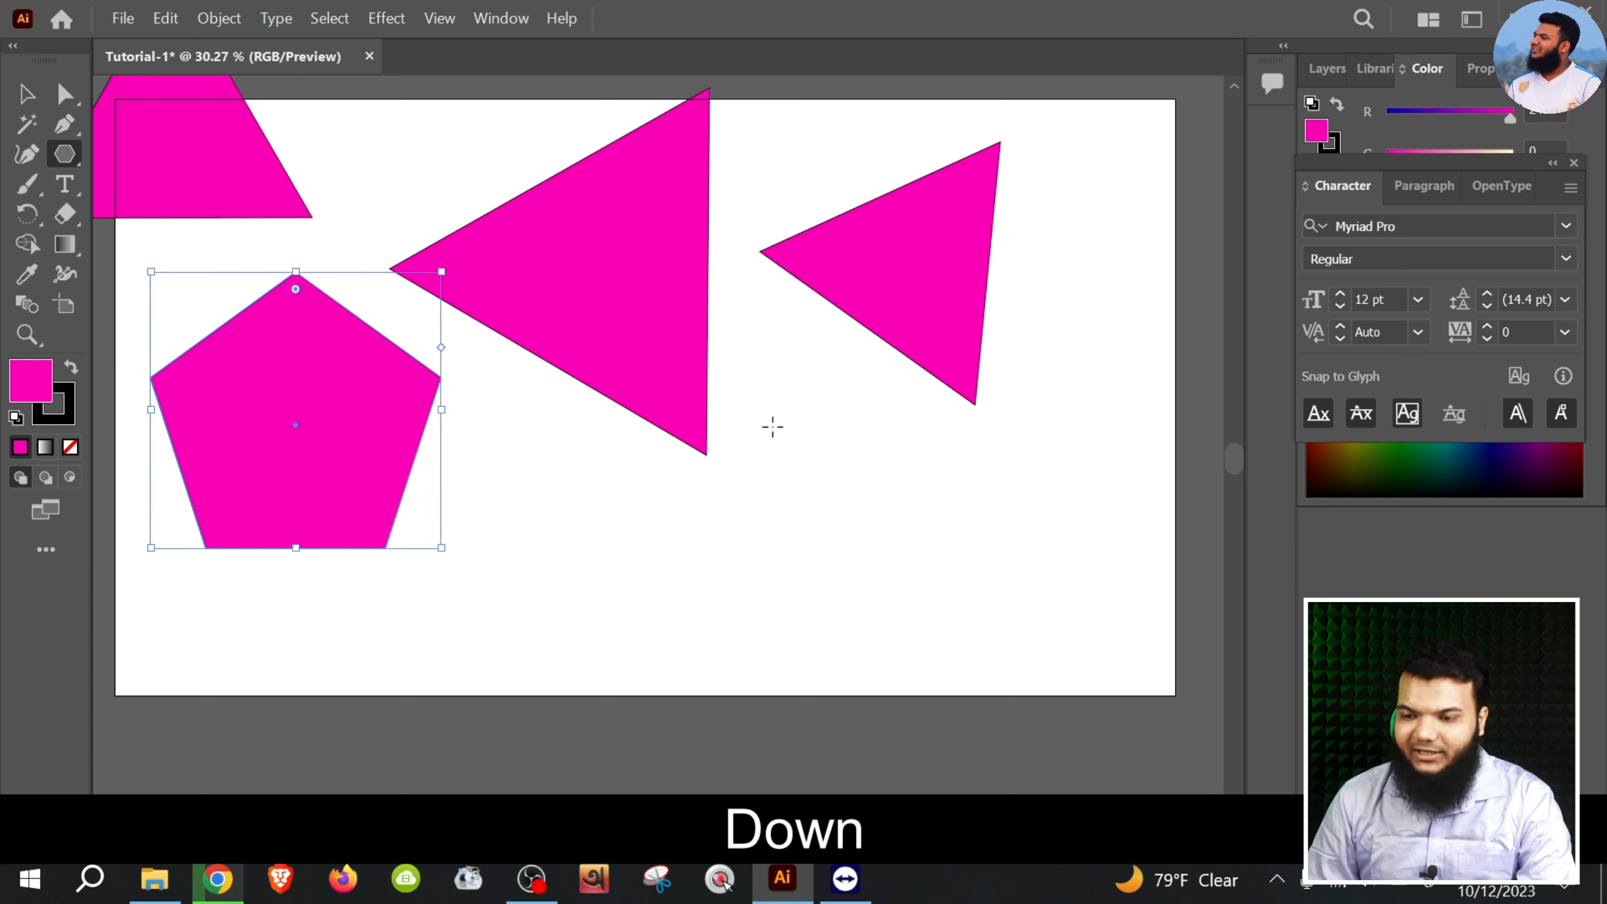
pyautogui.moveTo(773, 427); pyautogui.dragTo(892, 554)
pyautogui.press('Down')
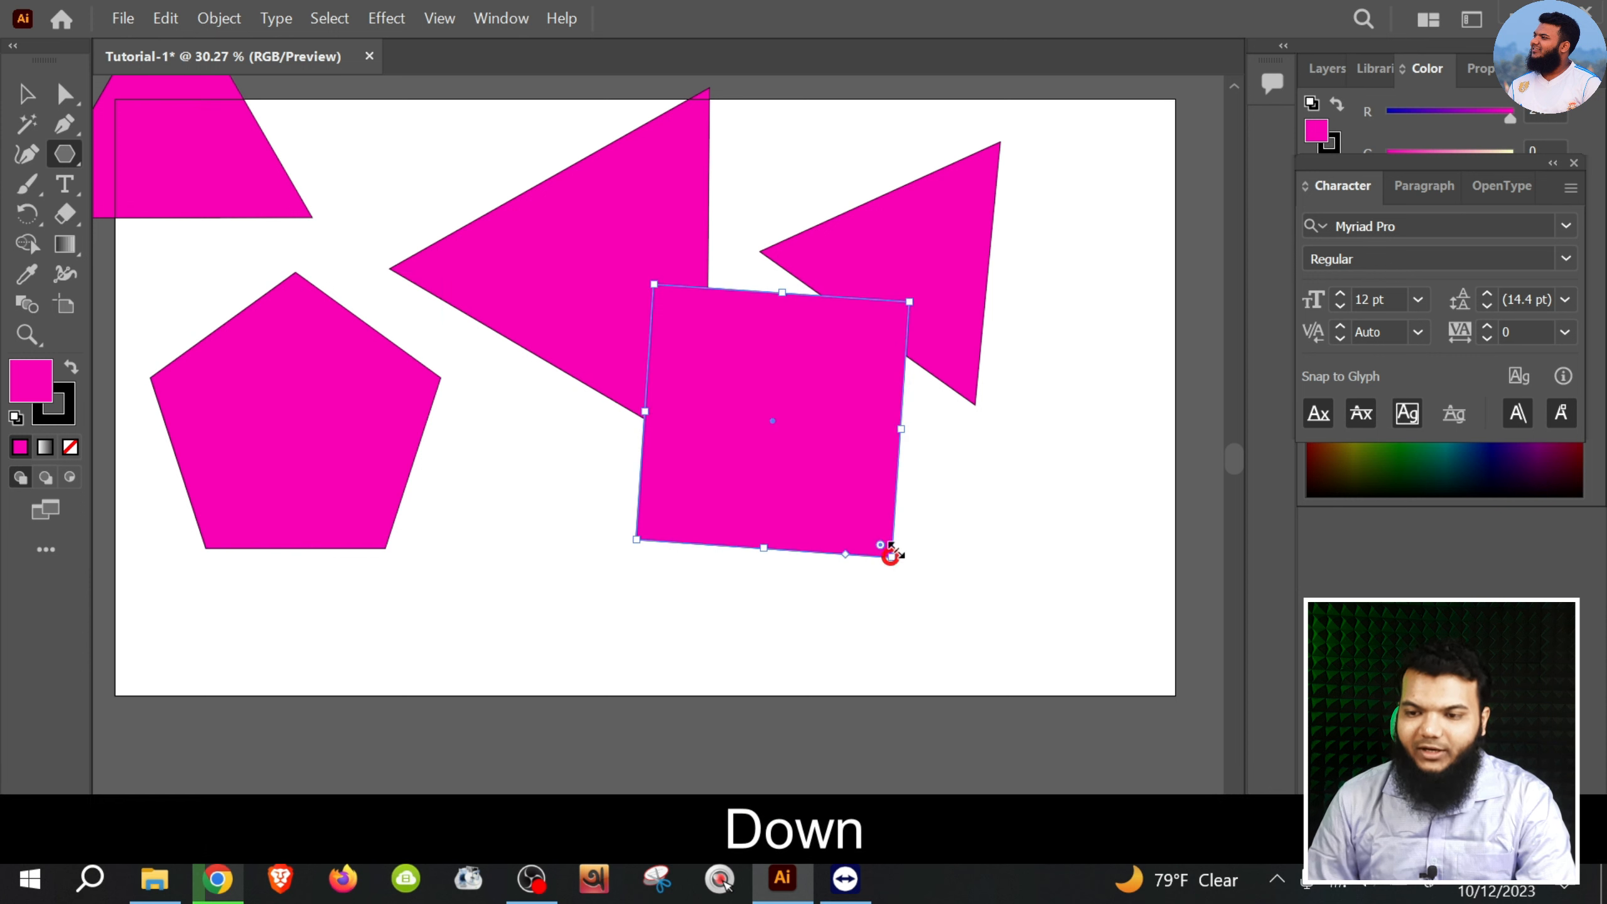
# Select all the polygons and delete them from the artboard.
pyautogui.click(26, 94)
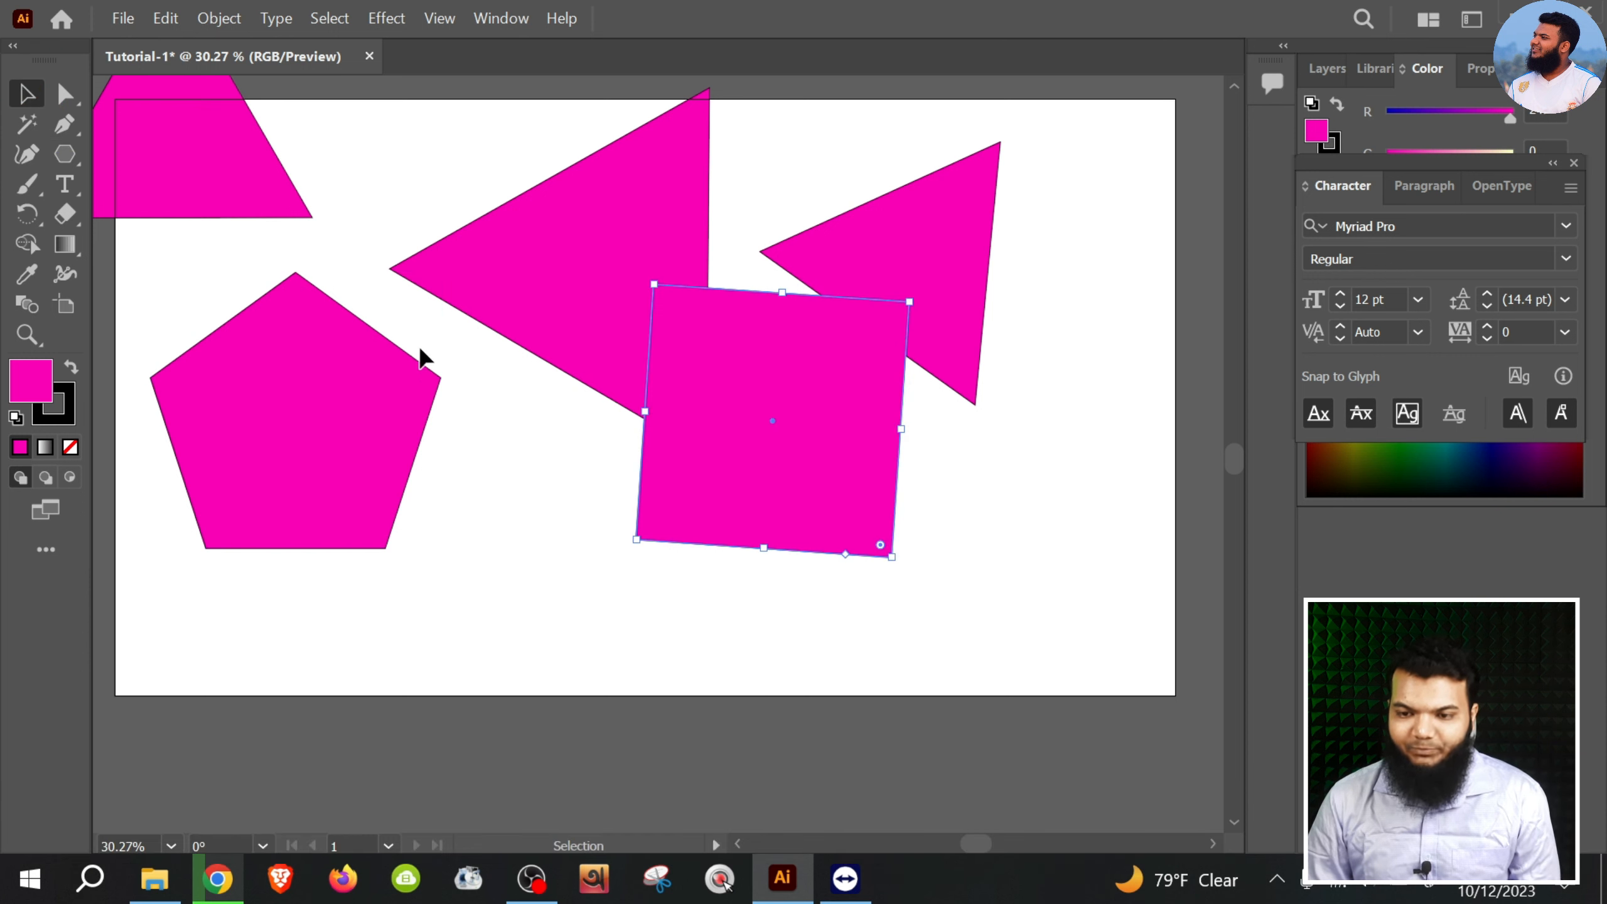
pyautogui.hotkey('ctrl', 'a')
pyautogui.press('Delete')
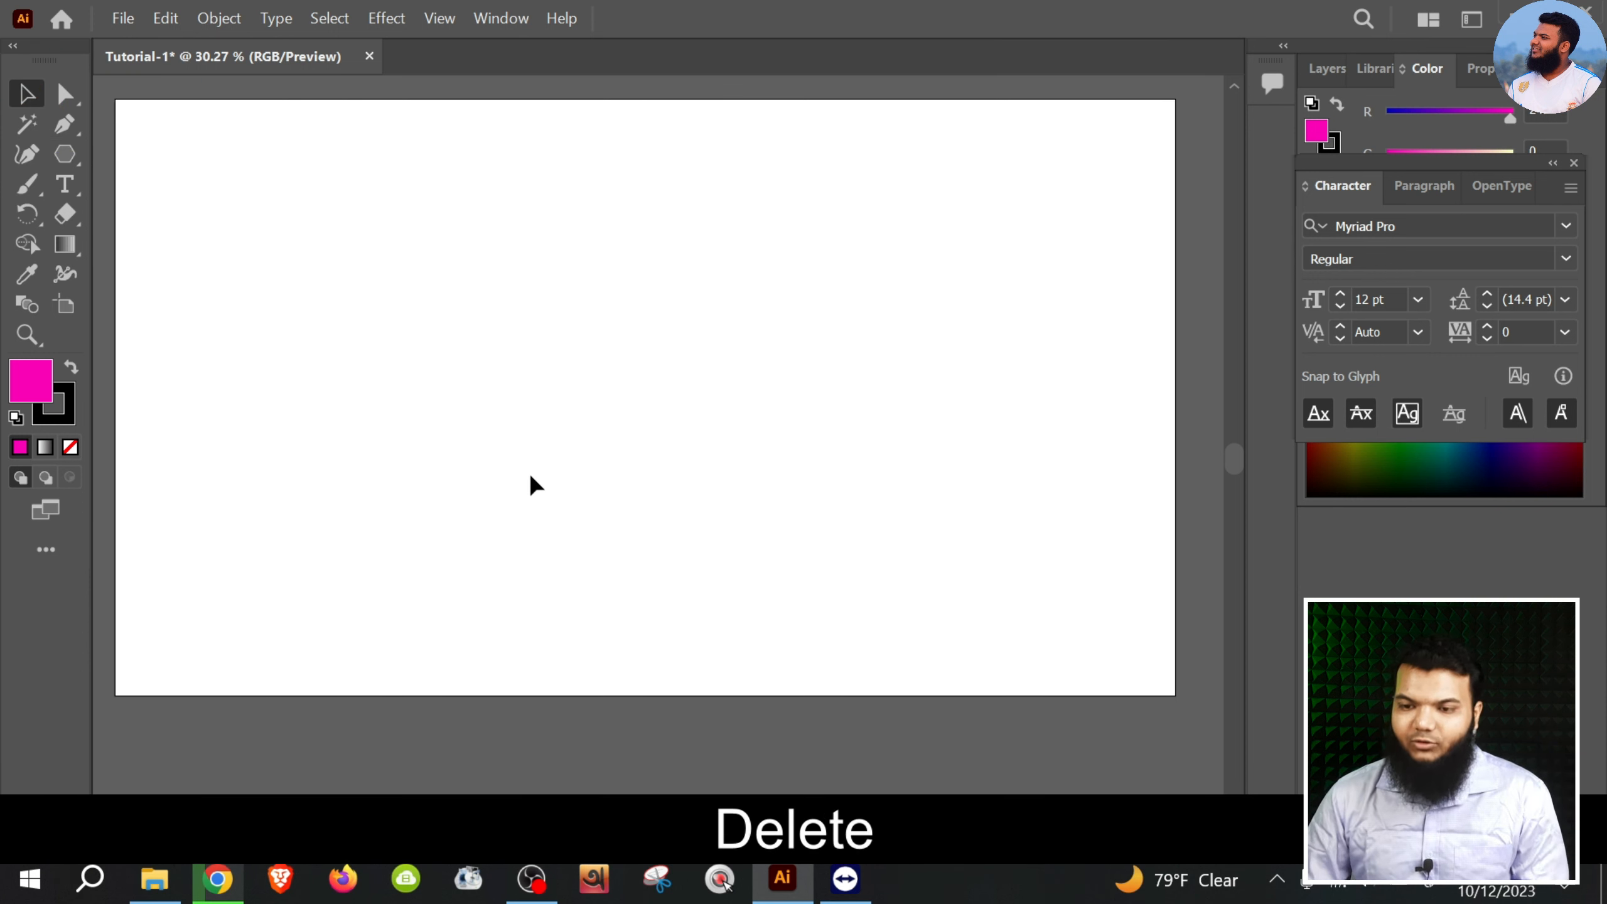
# Set the fill colour to bright red.
pyautogui.click(51, 388)
pyautogui.doubleClick(51, 388)
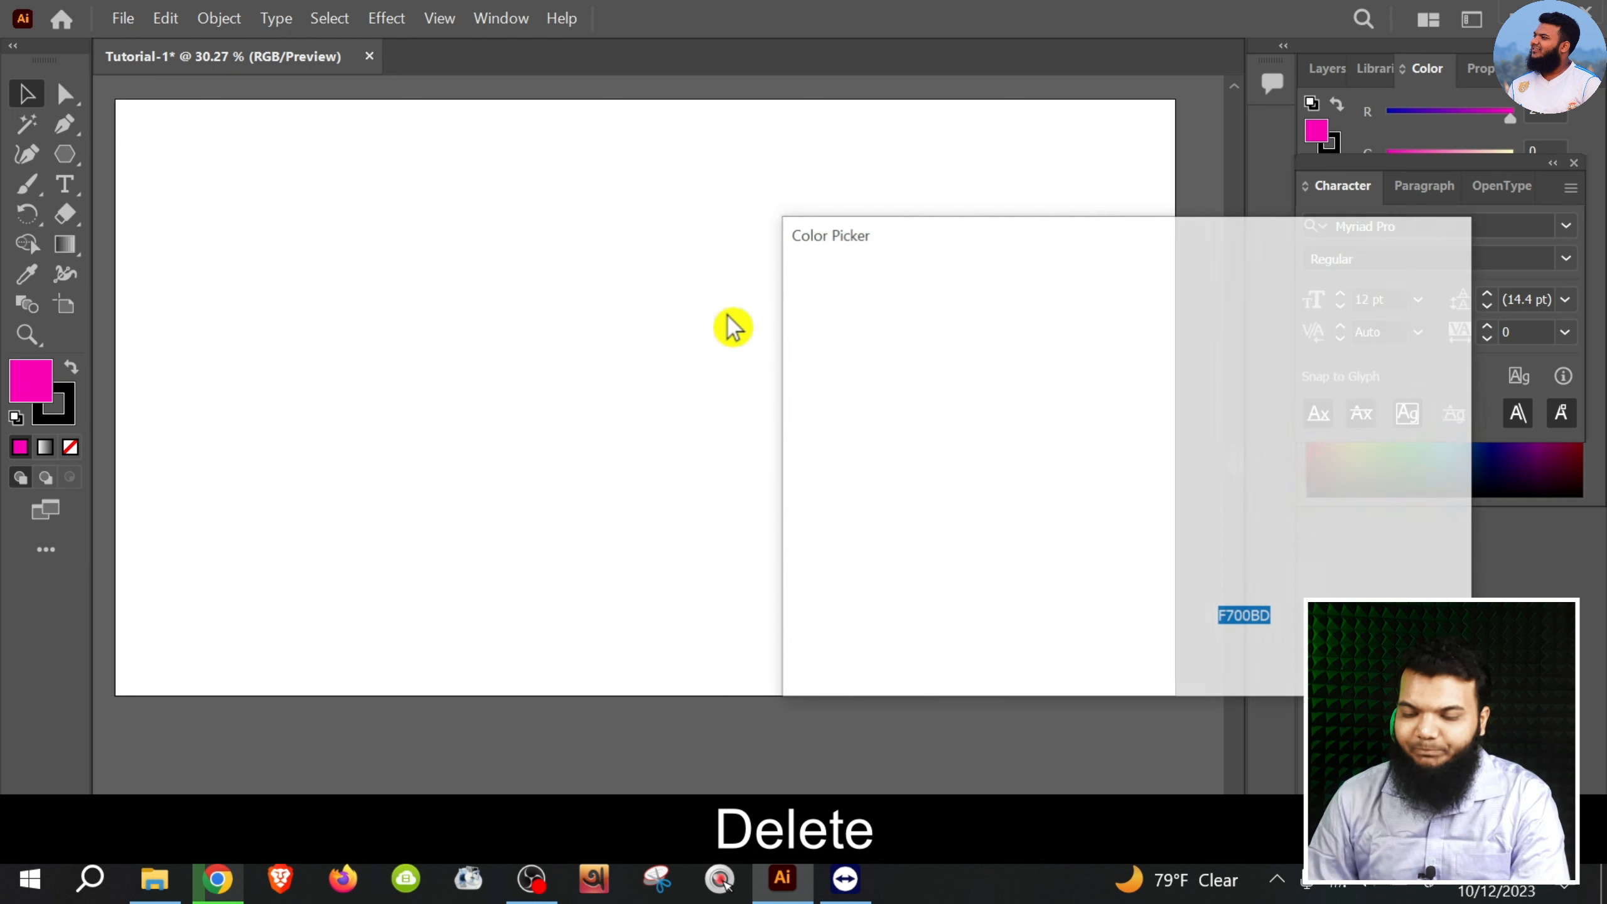
pyautogui.moveTo(1166, 541); pyautogui.dragTo(1177, 277)
pyautogui.click(1392, 314)
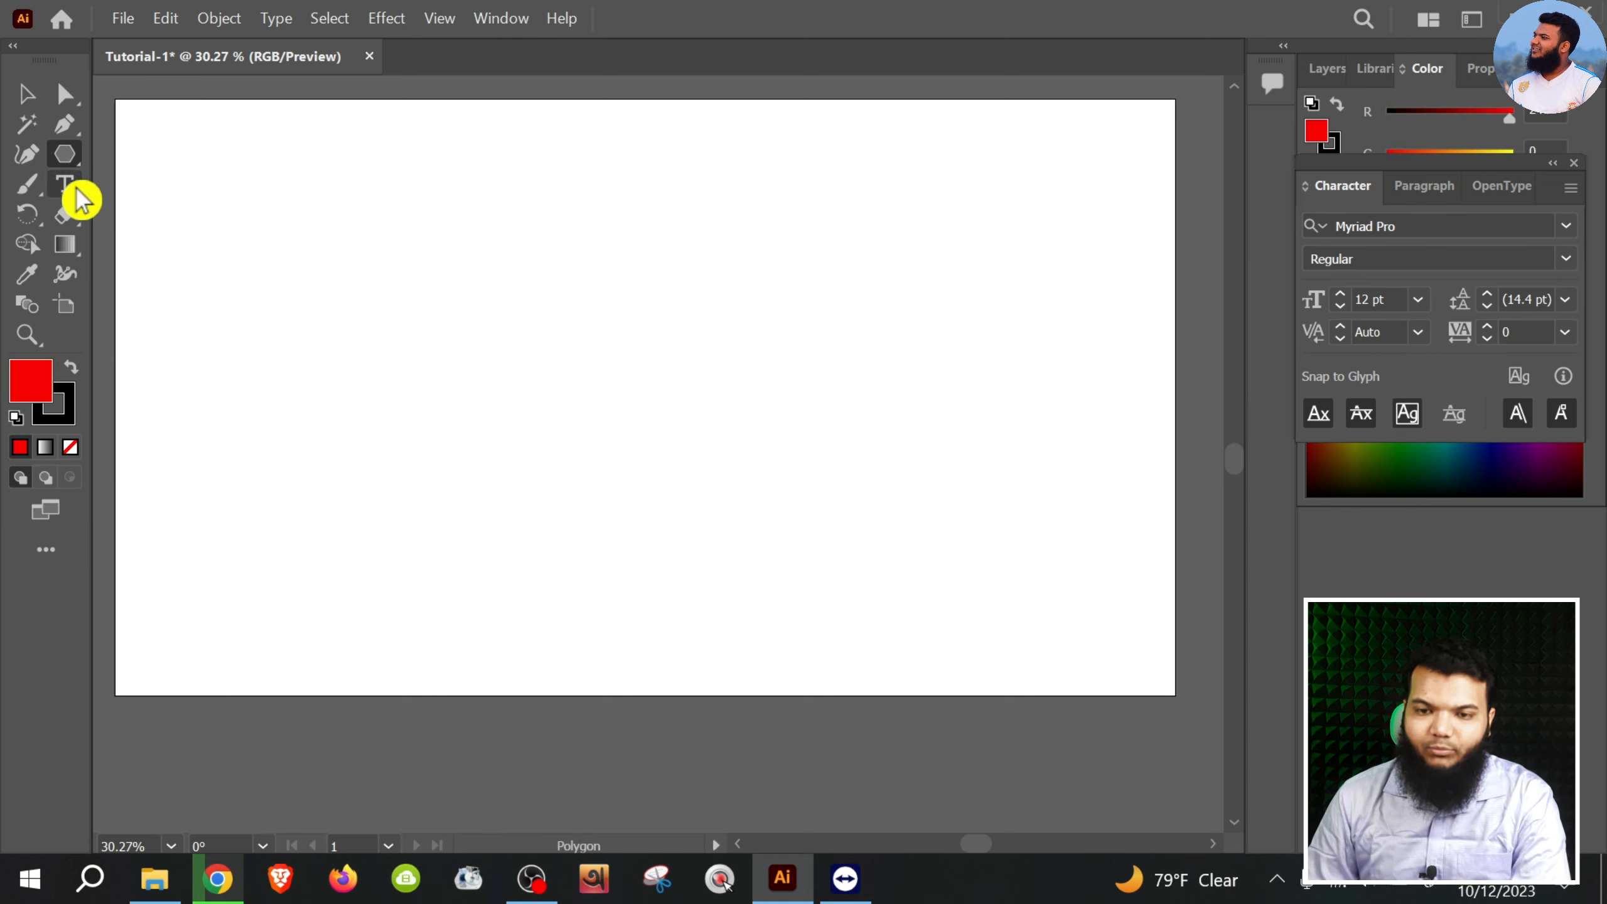
# Draw a small red polygon in the upper-left area of the artboard and delete it.
pyautogui.rightClick(64, 158)
pyautogui.click(244, 219)
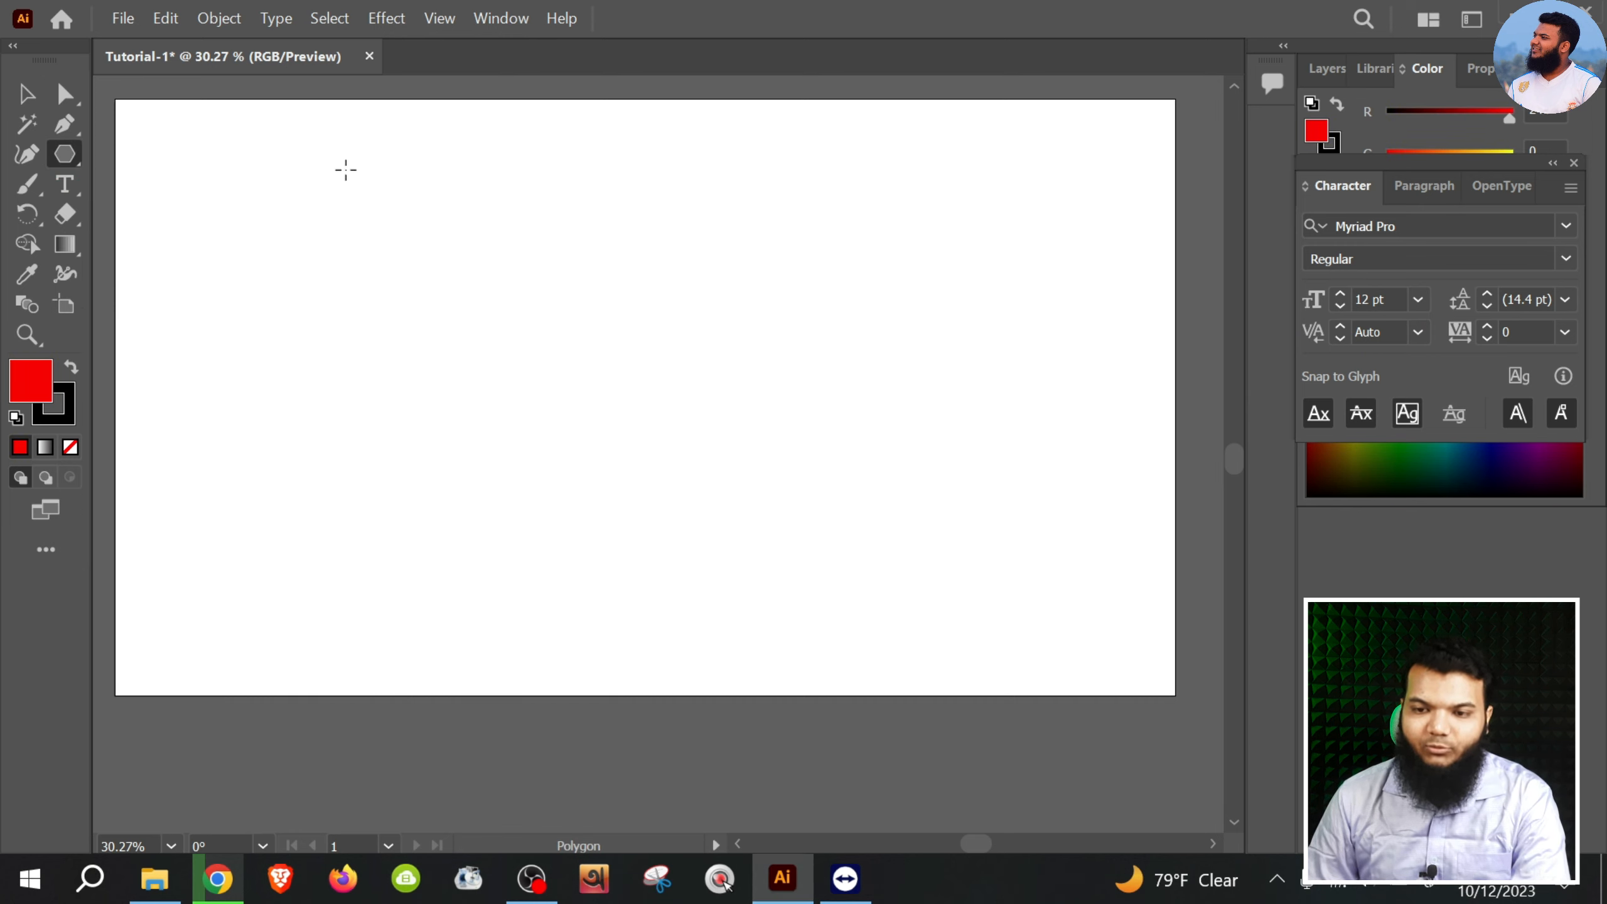
pyautogui.moveTo(344, 169); pyautogui.dragTo(428, 239)
pyautogui.click(29, 101)
pyautogui.moveTo(351, 187); pyautogui.dragTo(549, 396)
pyautogui.press('Delete')
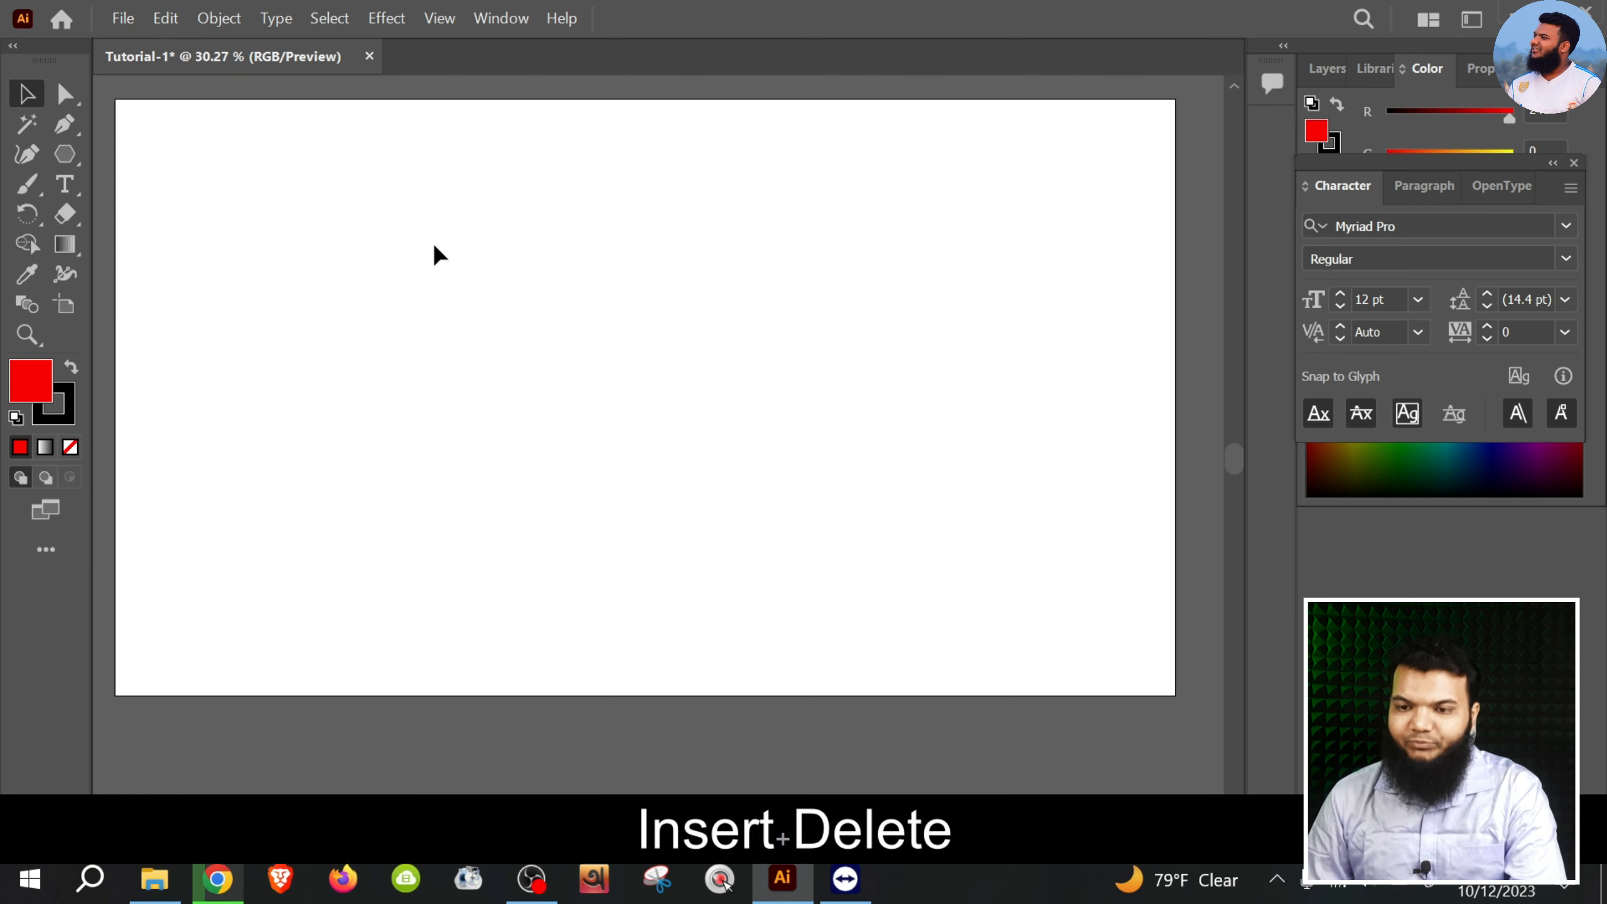
# Draw a tilted red square about 315 pt wide in the artboard's upper area and reduce it to three sides while still drawing.
pyautogui.click(65, 154)
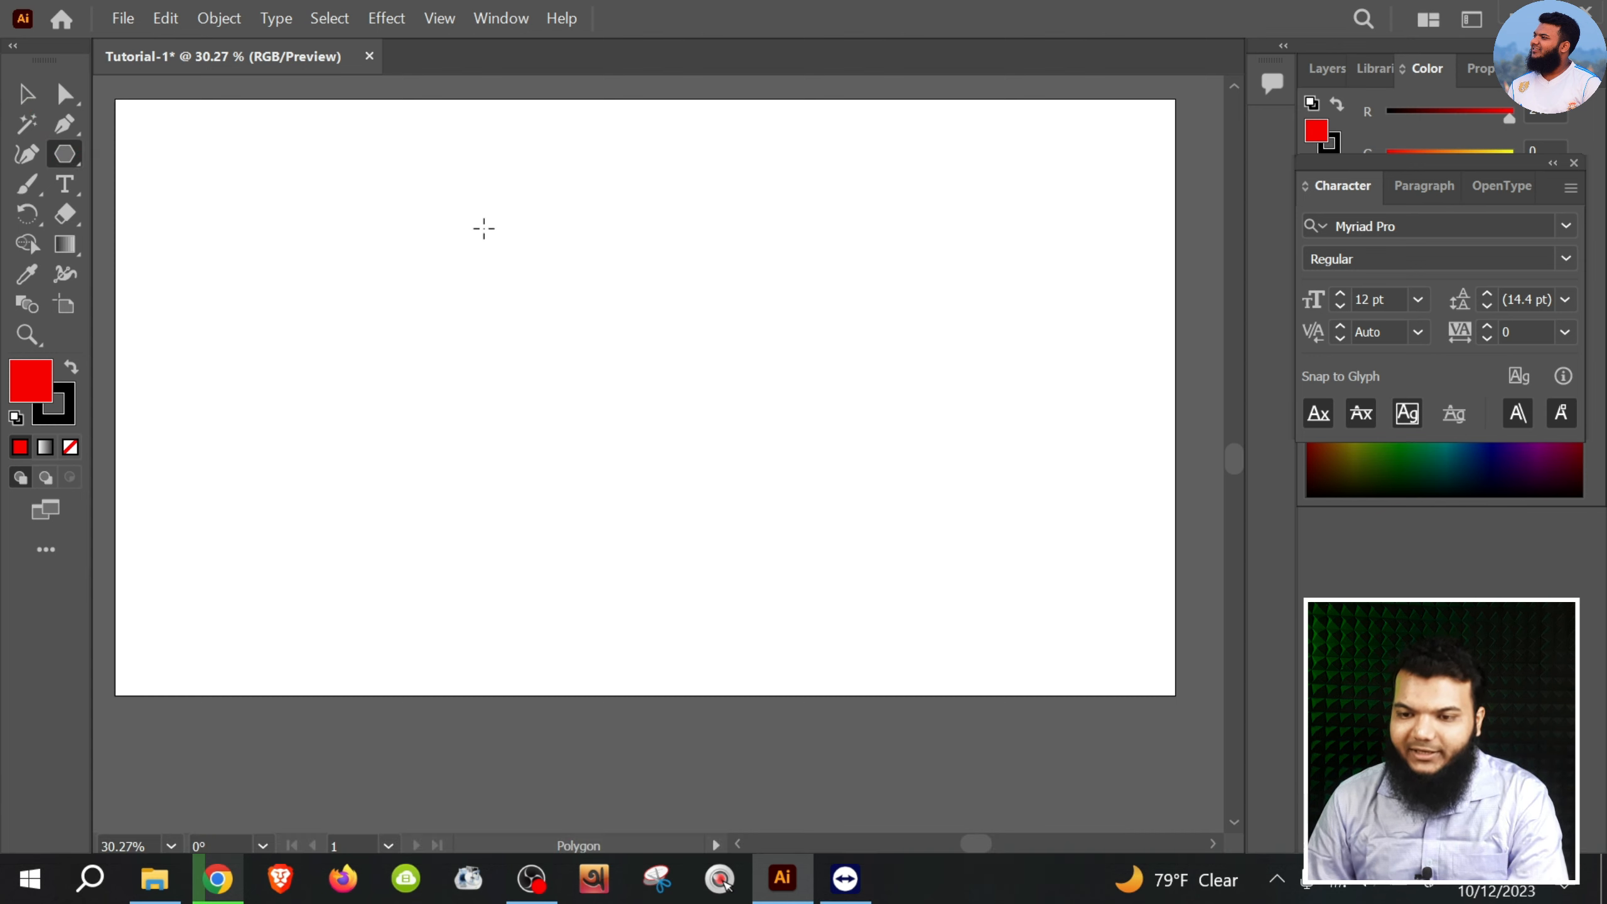
pyautogui.moveTo(484, 235)
pyautogui.mouseDown()
pyautogui.moveTo(728, 502)
pyautogui.moveTo(638, 403)
pyautogui.moveTo(625, 284)
pyautogui.moveTo(653, 179)
pyautogui.moveTo(513, 159)
pyautogui.moveTo(532, 194)
pyautogui.moveTo(571, 161)
pyautogui.mouseUp()
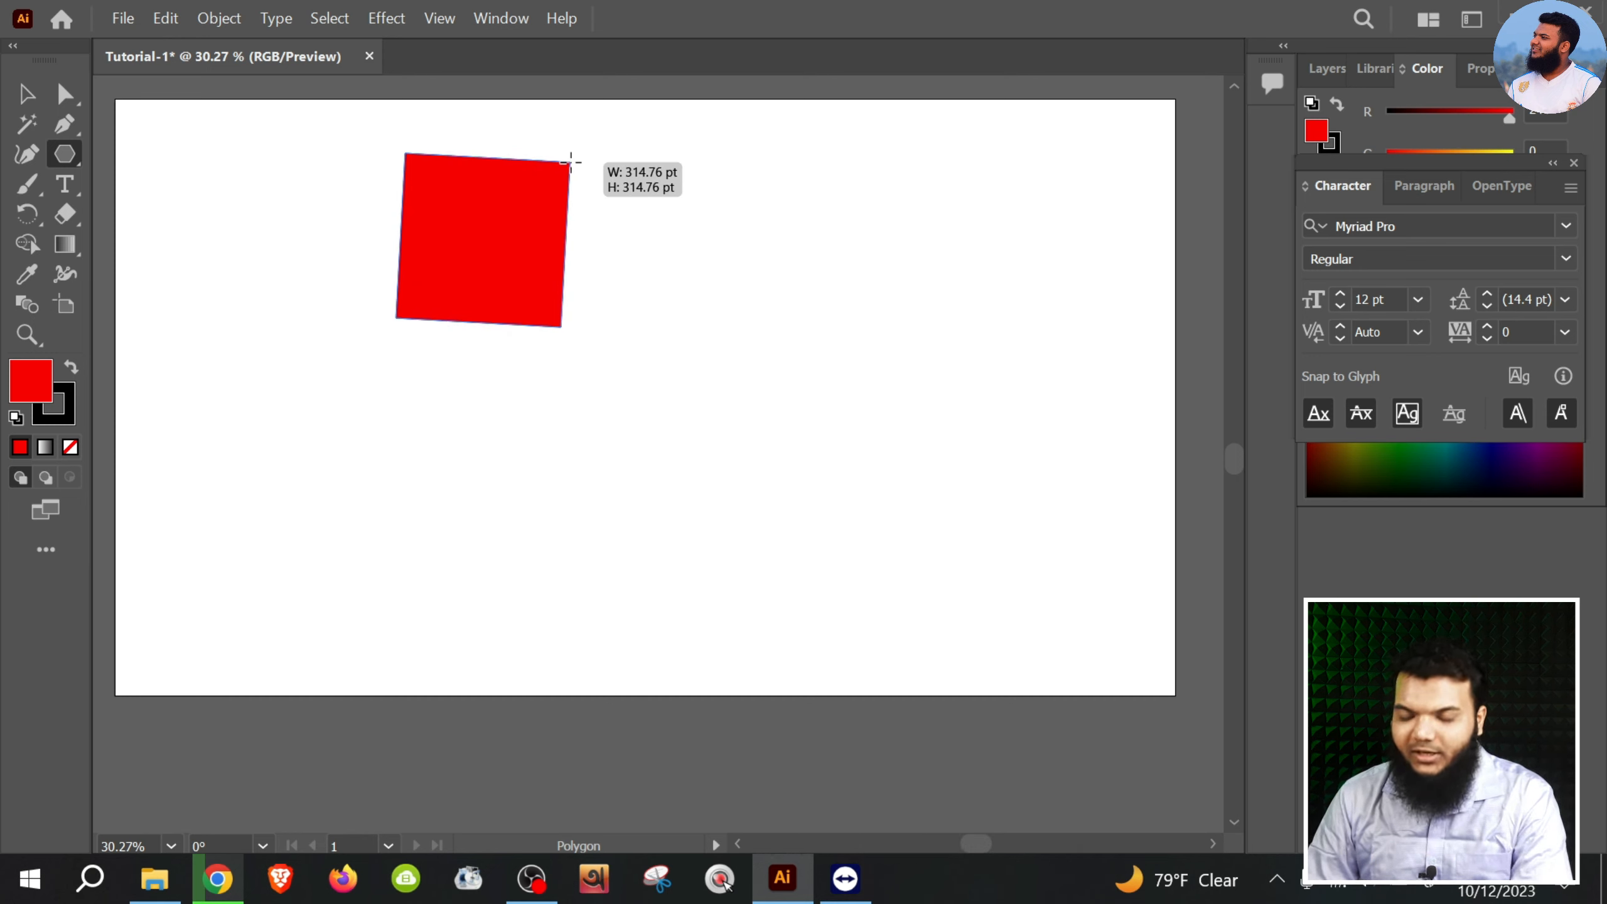
pyautogui.press('Down')
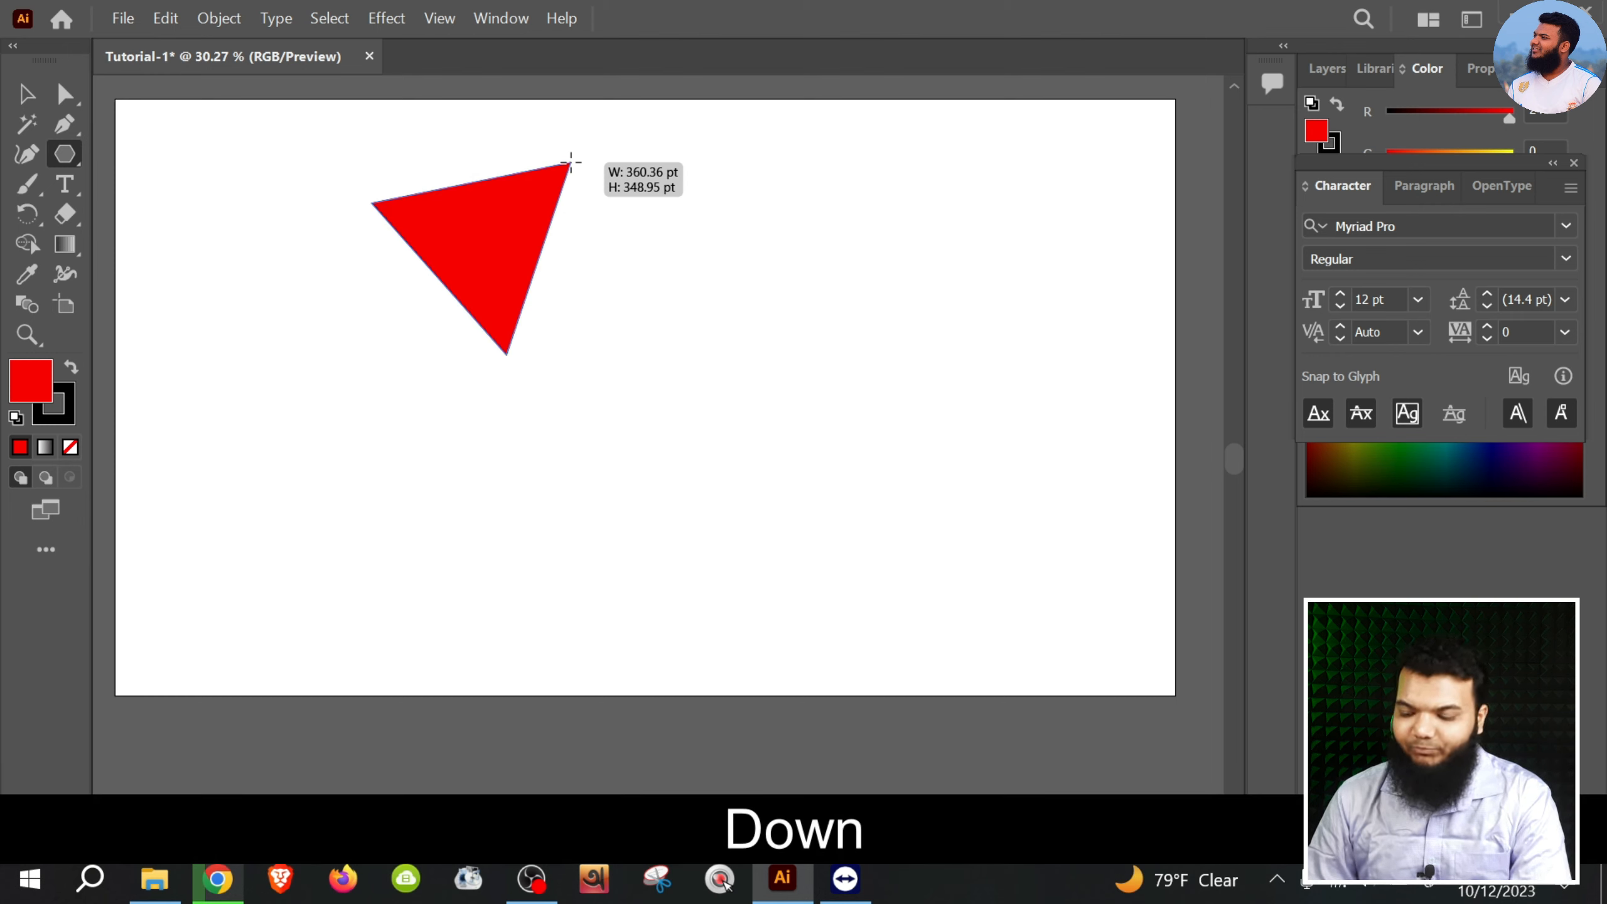
# Enlarge the red triangle and raise its side count to six, making a hexagon about 440 by 507 pt.
pyautogui.moveTo(571, 162); pyautogui.dragTo(605, 169)
pyautogui.press('Up')
pyautogui.press('Up')
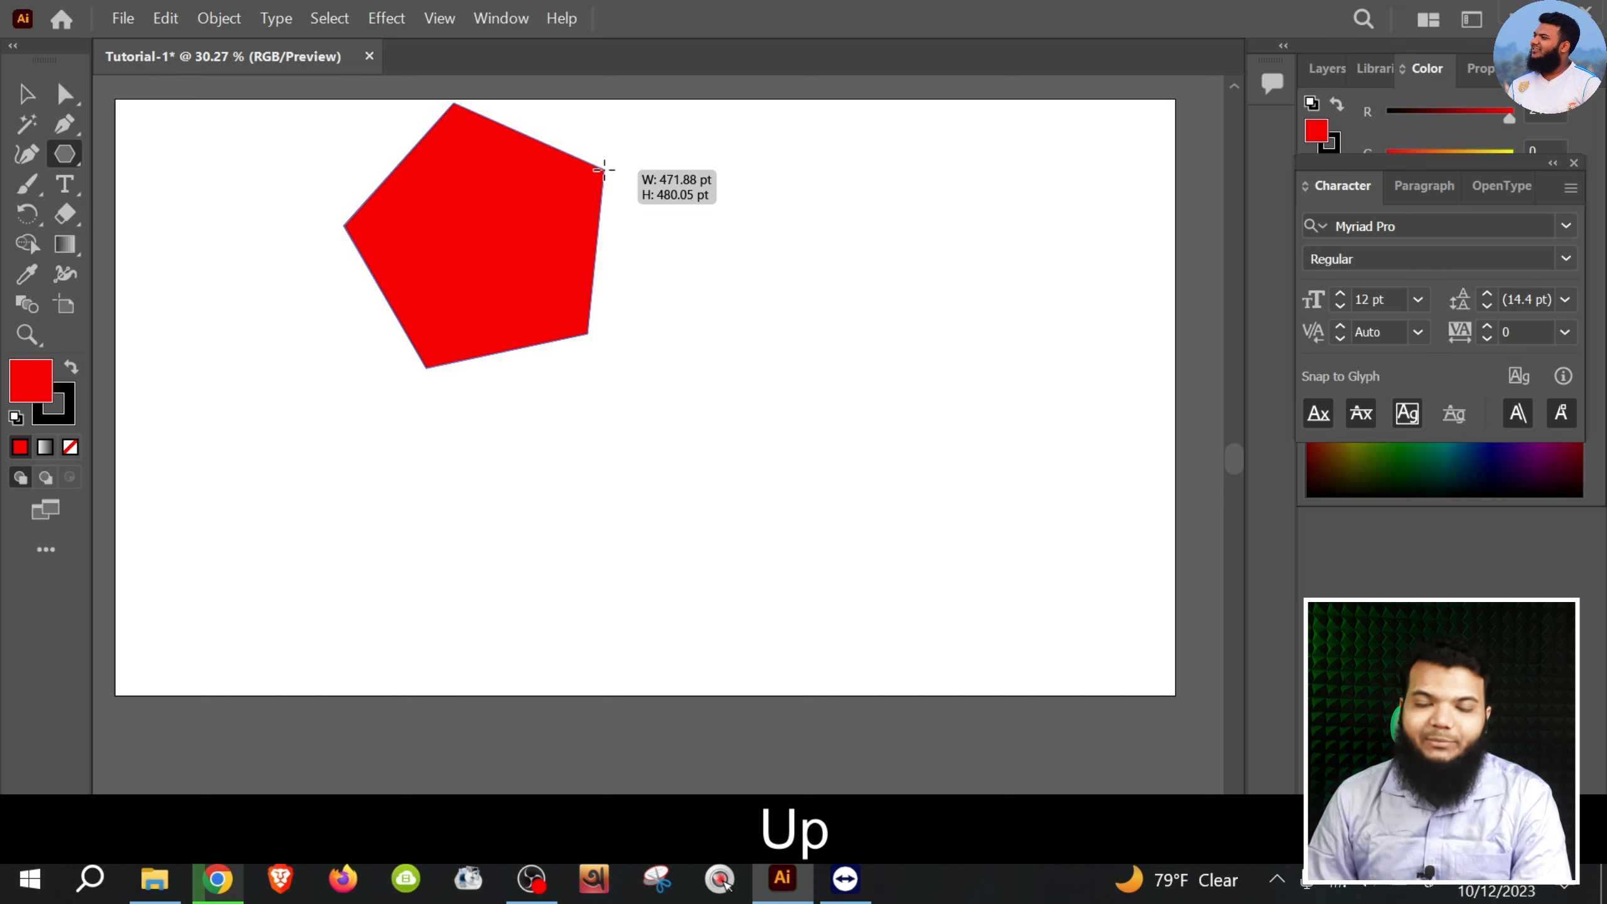
pyautogui.moveTo(604, 170); pyautogui.dragTo(605, 170)
pyautogui.press('Up')
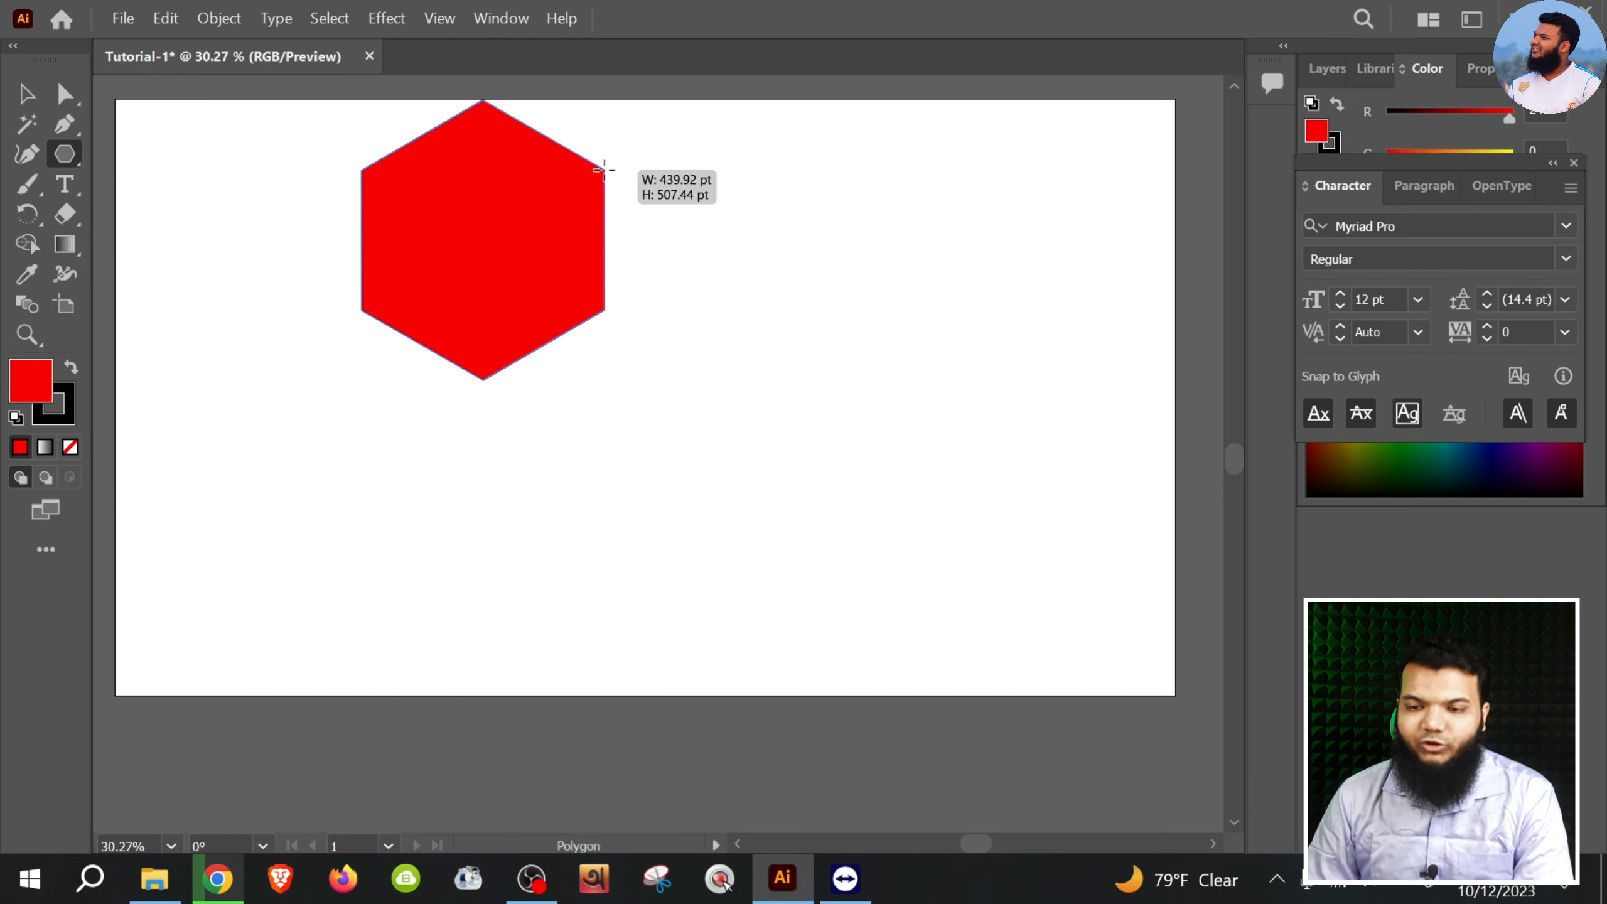
# Keep adding sides to the red hexagon until it looks like a circle about 507 pt across.
pyautogui.press('Up')
pyautogui.moveTo(605, 169); pyautogui.dragTo(604, 170)
pyautogui.press('Up')
pyautogui.press('Up')
pyautogui.press('Up')
pyautogui.press('Up')
pyautogui.press('Up')
pyautogui.press('Up')
pyautogui.press('Up')
pyautogui.press('Up')
pyautogui.press('Up')
pyautogui.press('Up')
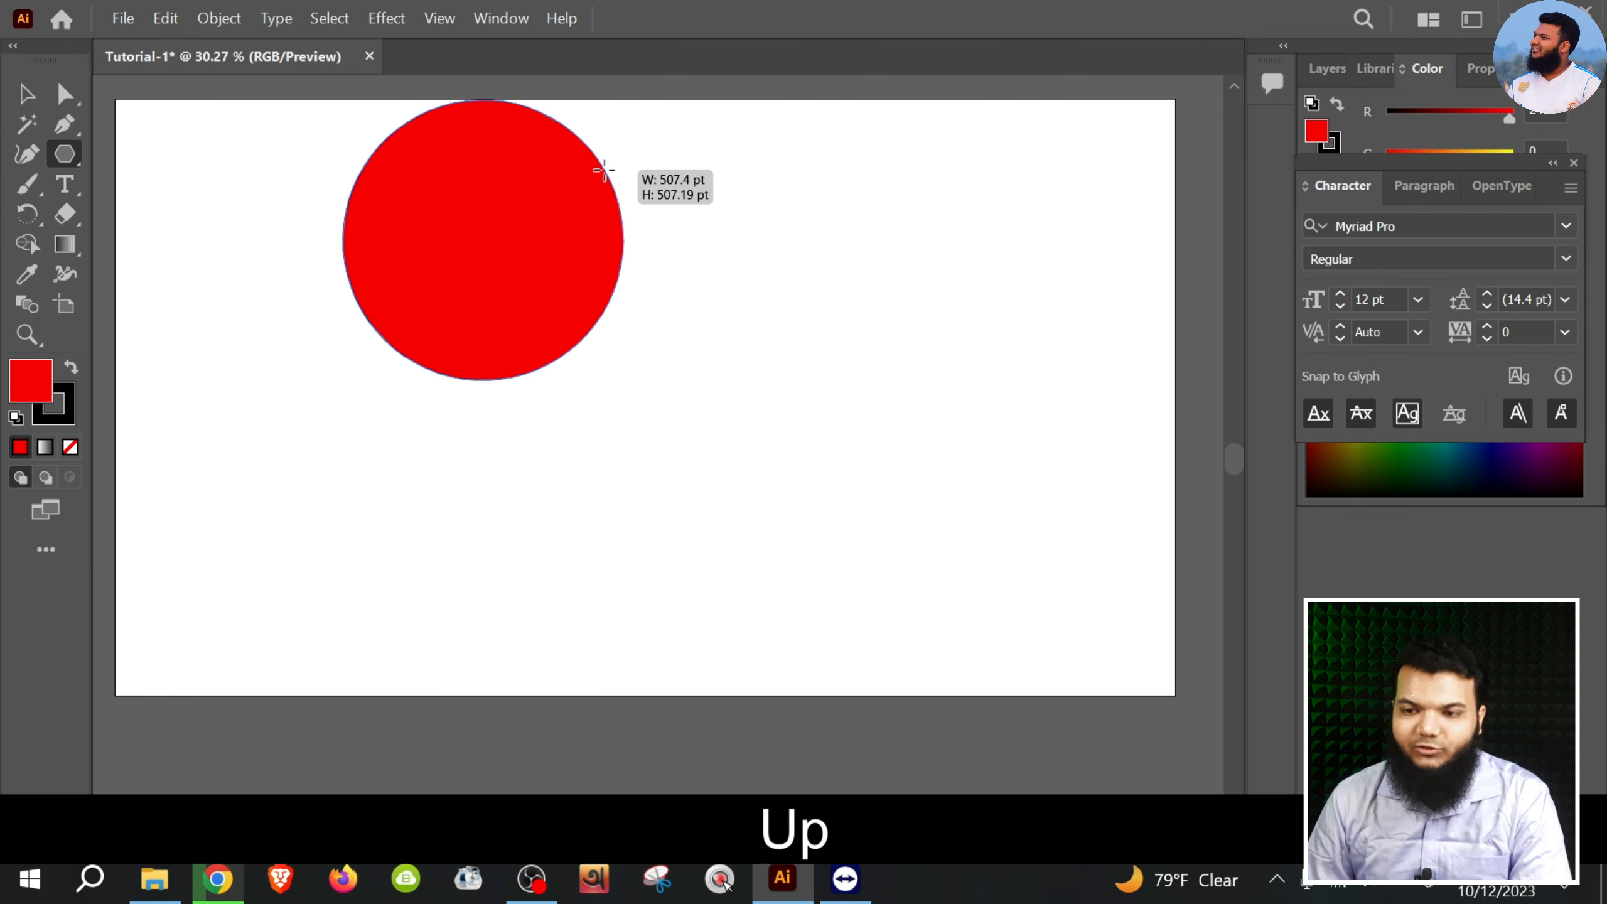
# Reduce the many-sided red polygon's side count, vary it up and down, and finish it as a tilted four-sided shape.
pyautogui.moveTo(604, 170); pyautogui.dragTo(604, 169)
pyautogui.press('Down')
pyautogui.press('Down')
pyautogui.press('Down')
pyautogui.press('Down')
pyautogui.press('Down')
pyautogui.press('Down')
pyautogui.press('Down')
pyautogui.press('Down')
pyautogui.press('Down')
pyautogui.press('Down')
pyautogui.press('Down')
pyautogui.press('Down')
pyautogui.press('Down')
pyautogui.press('Down')
pyautogui.press('Down')
pyautogui.press('Down')
pyautogui.press('Down')
pyautogui.press('Down')
pyautogui.press('Up')
pyautogui.press('Up')
pyautogui.press('Up')
pyautogui.press('Up')
pyautogui.press('Down')
pyautogui.press('Down')
pyautogui.press('Down')
pyautogui.click(29, 95)
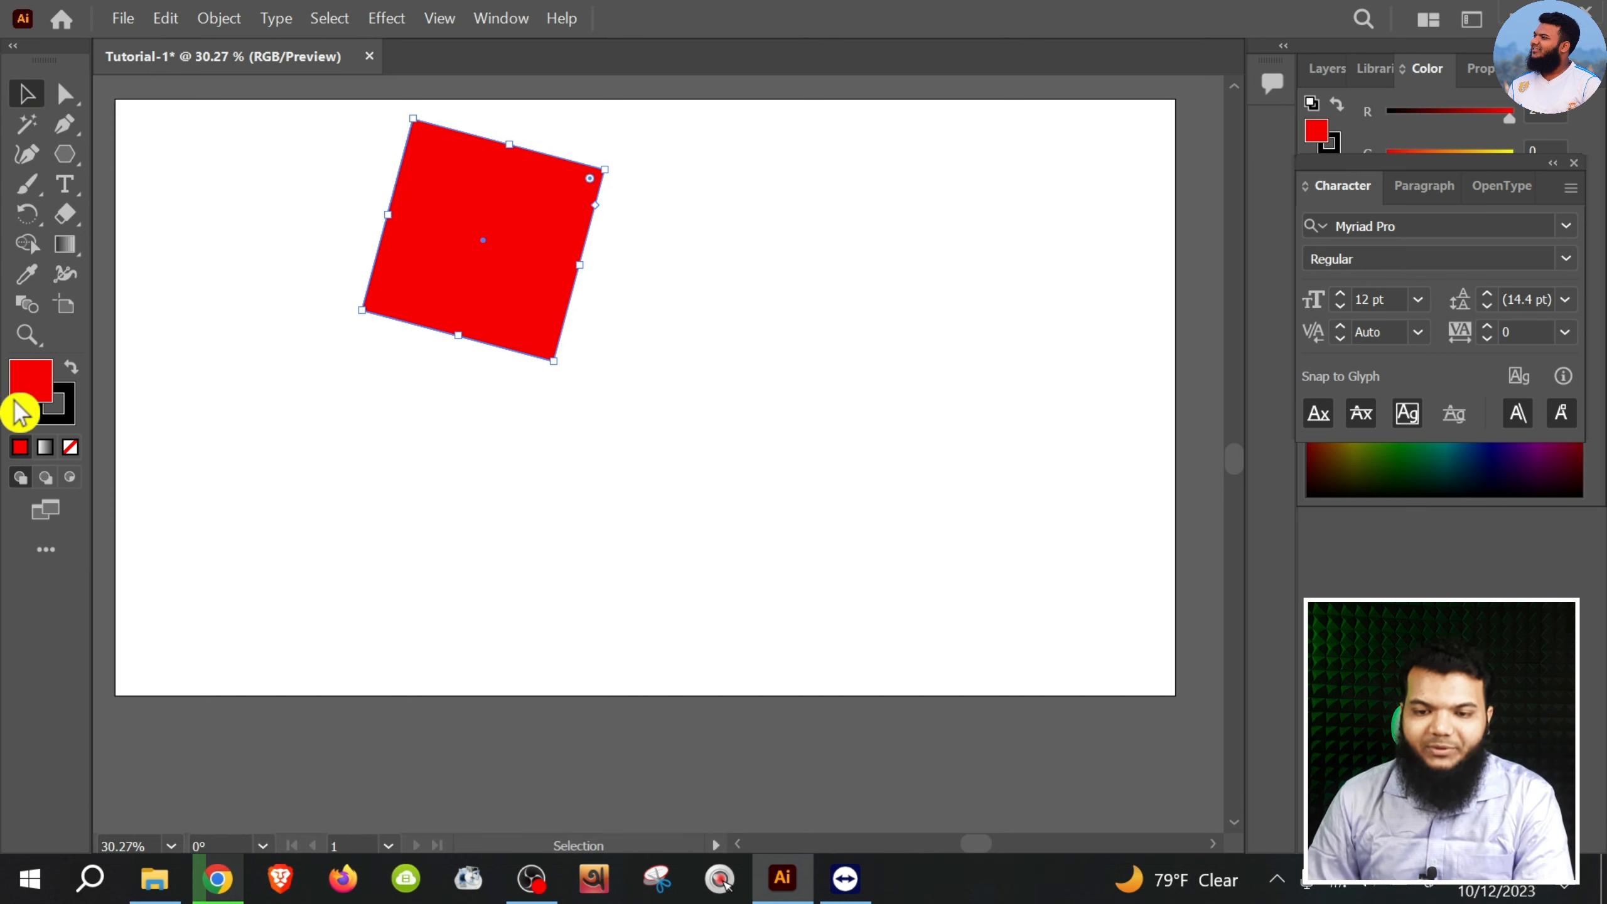
# Change the tilted square's fill from red to a muted brownish pink.
pyautogui.doubleClick(31, 392)
pyautogui.click(940, 355)
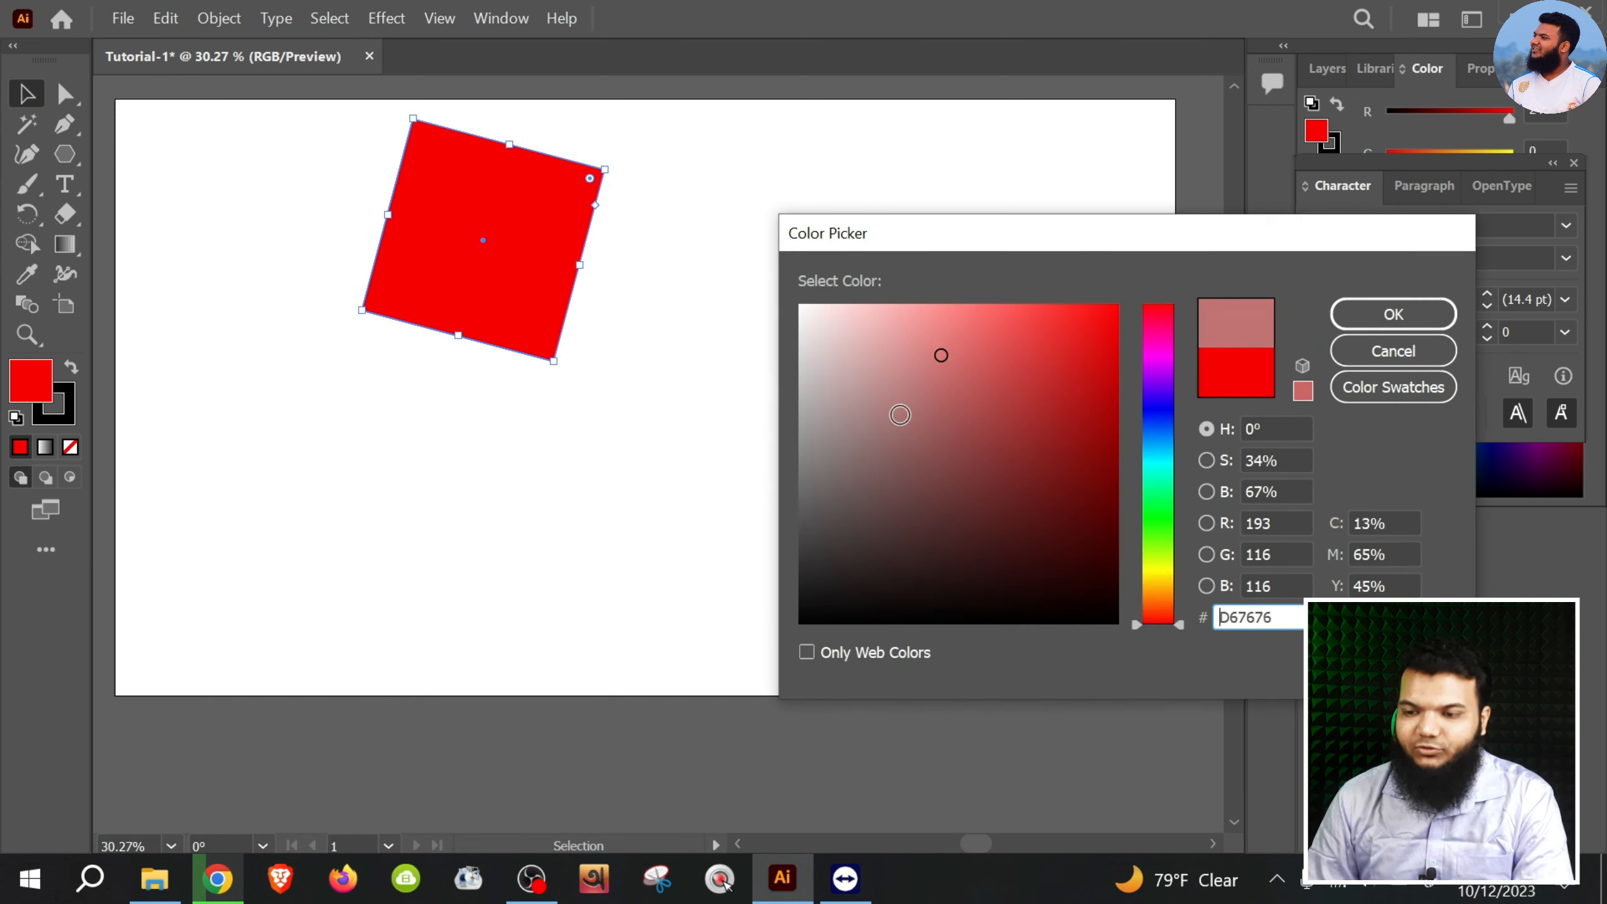
pyautogui.click(893, 426)
pyautogui.click(1420, 314)
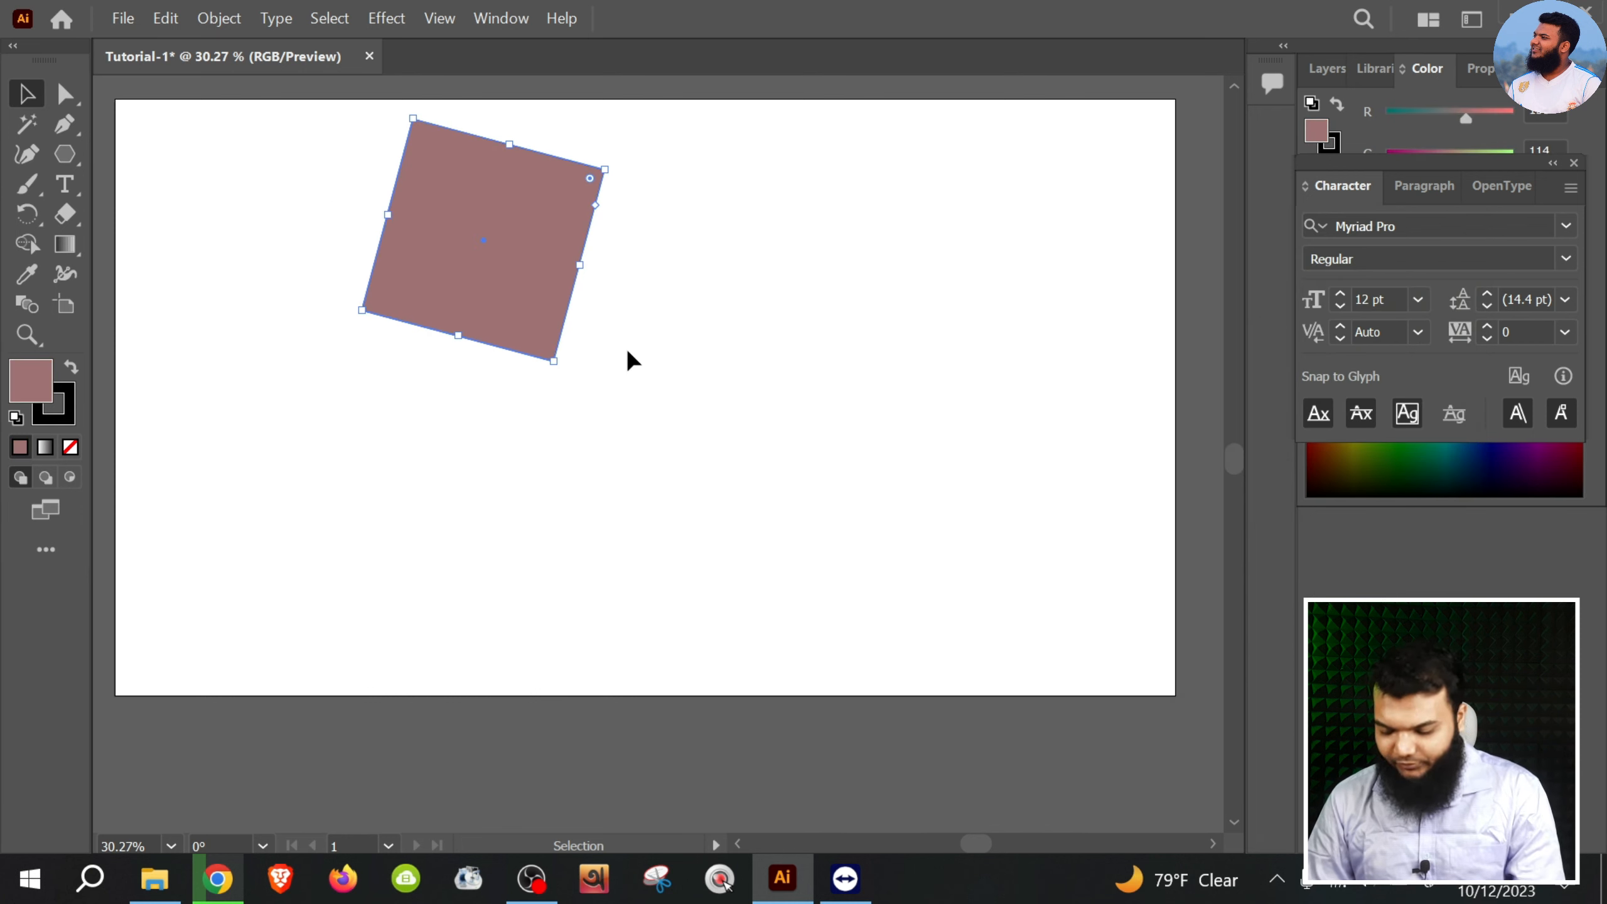
# Delete the square and draw three four-pointed stars with the Star tool: a small one, a large one beside it and a medium one lower left.
pyautogui.press('Delete')
pyautogui.rightClick(66, 171)
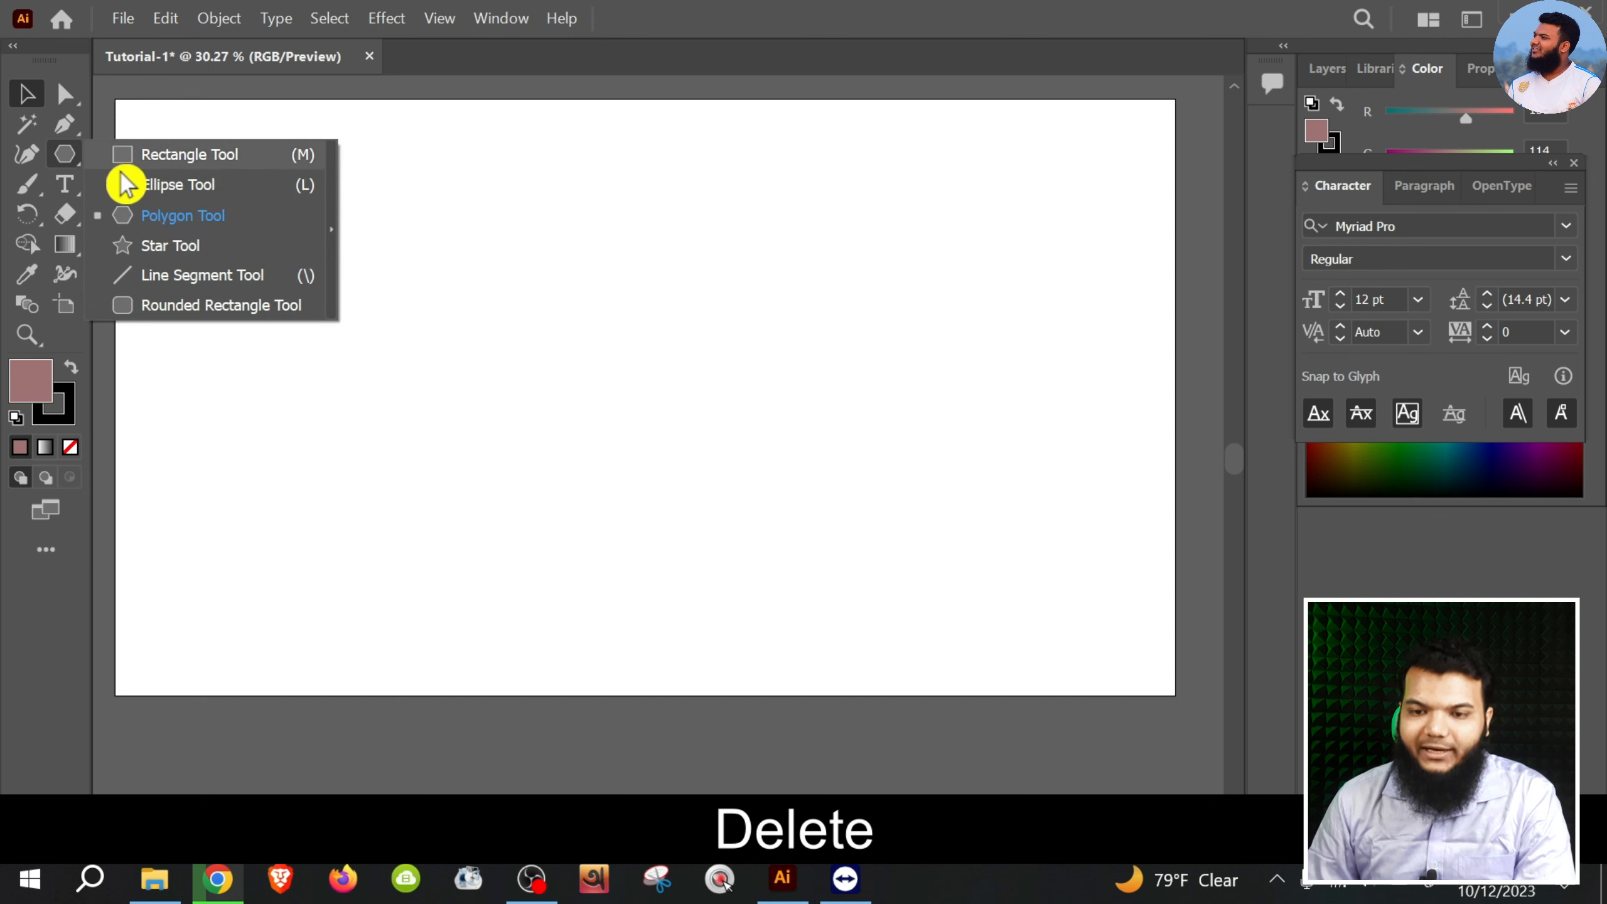
pyautogui.click(213, 247)
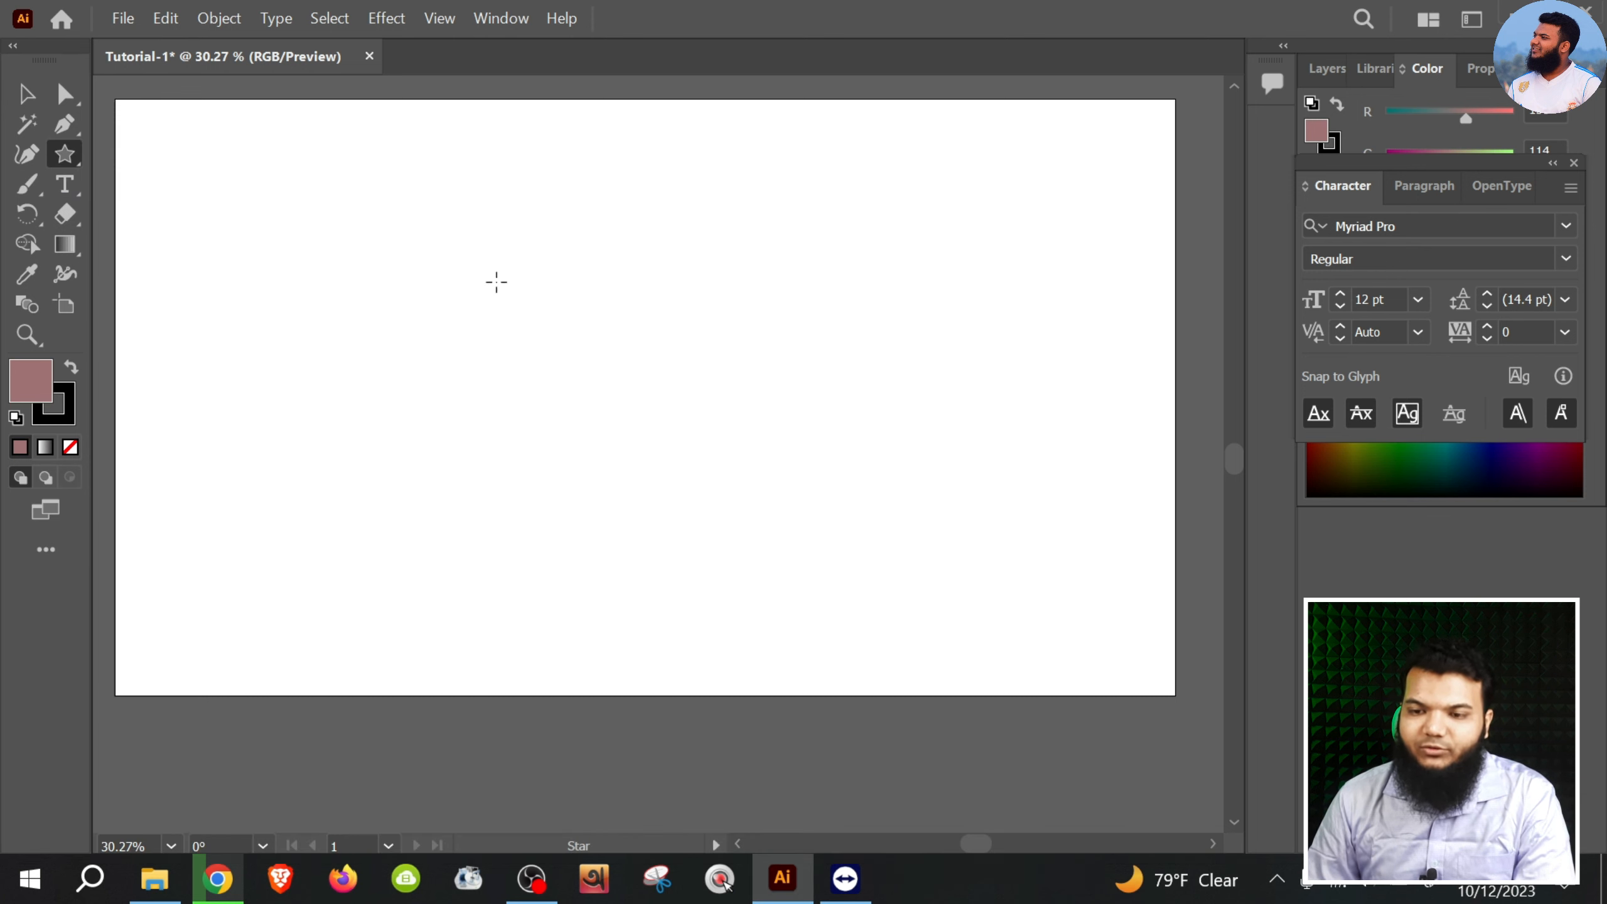
pyautogui.moveTo(554, 271); pyautogui.dragTo(633, 295)
pyautogui.moveTo(726, 253); pyautogui.dragTo(868, 350)
pyautogui.moveTo(255, 416); pyautogui.dragTo(360, 495)
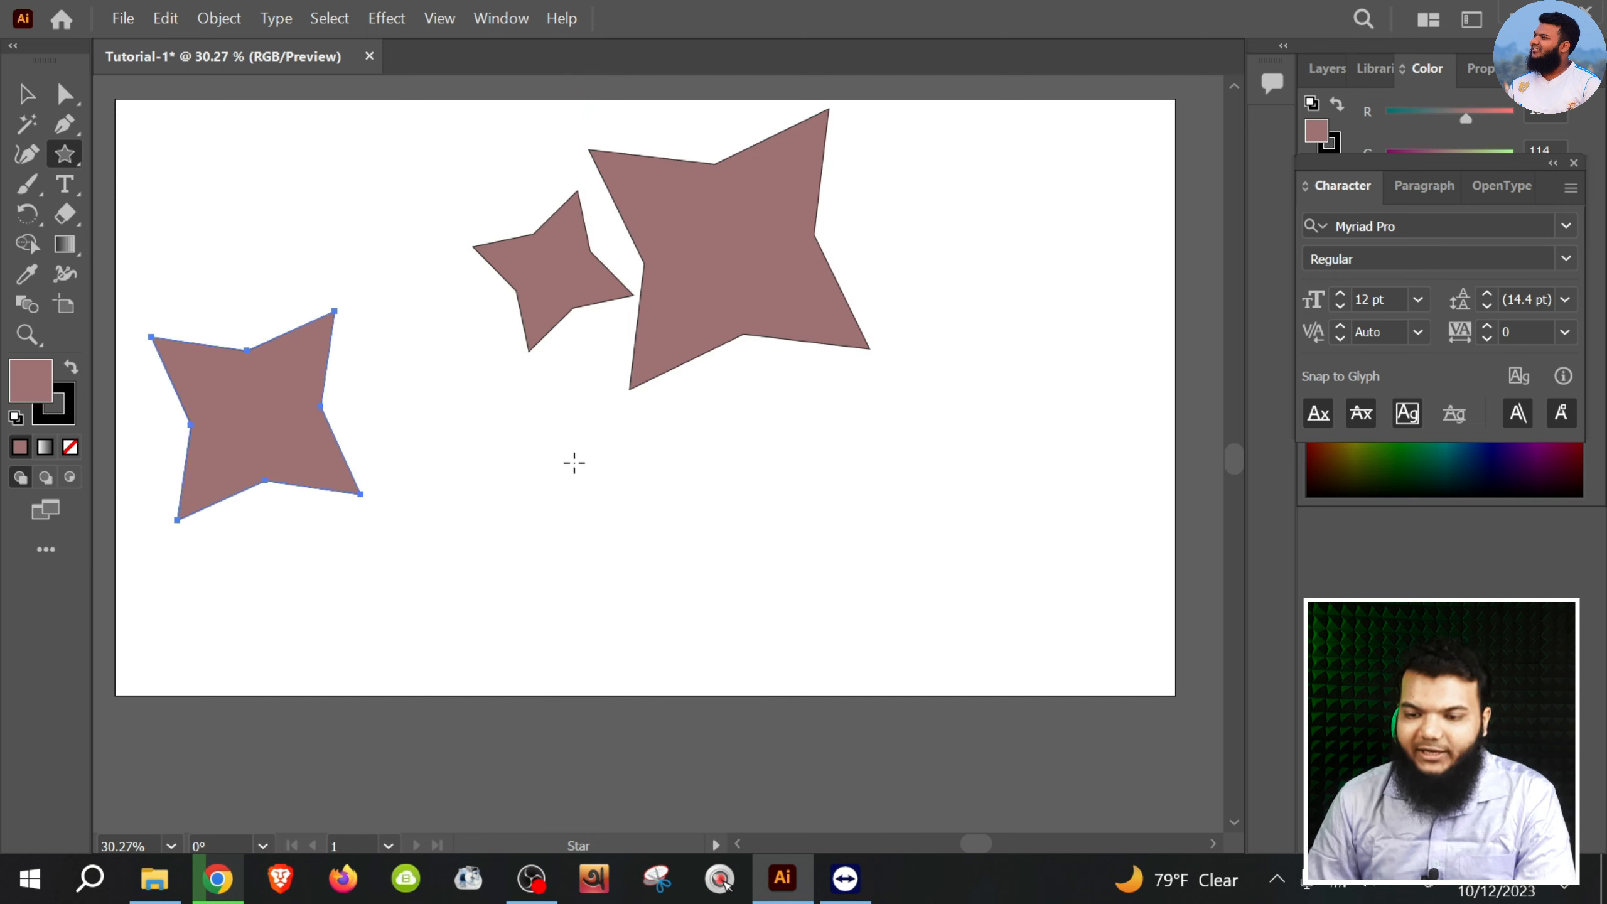
# Create a star with Points set to 5 and move it to the artboard's lower right.
pyautogui.click(545, 436)
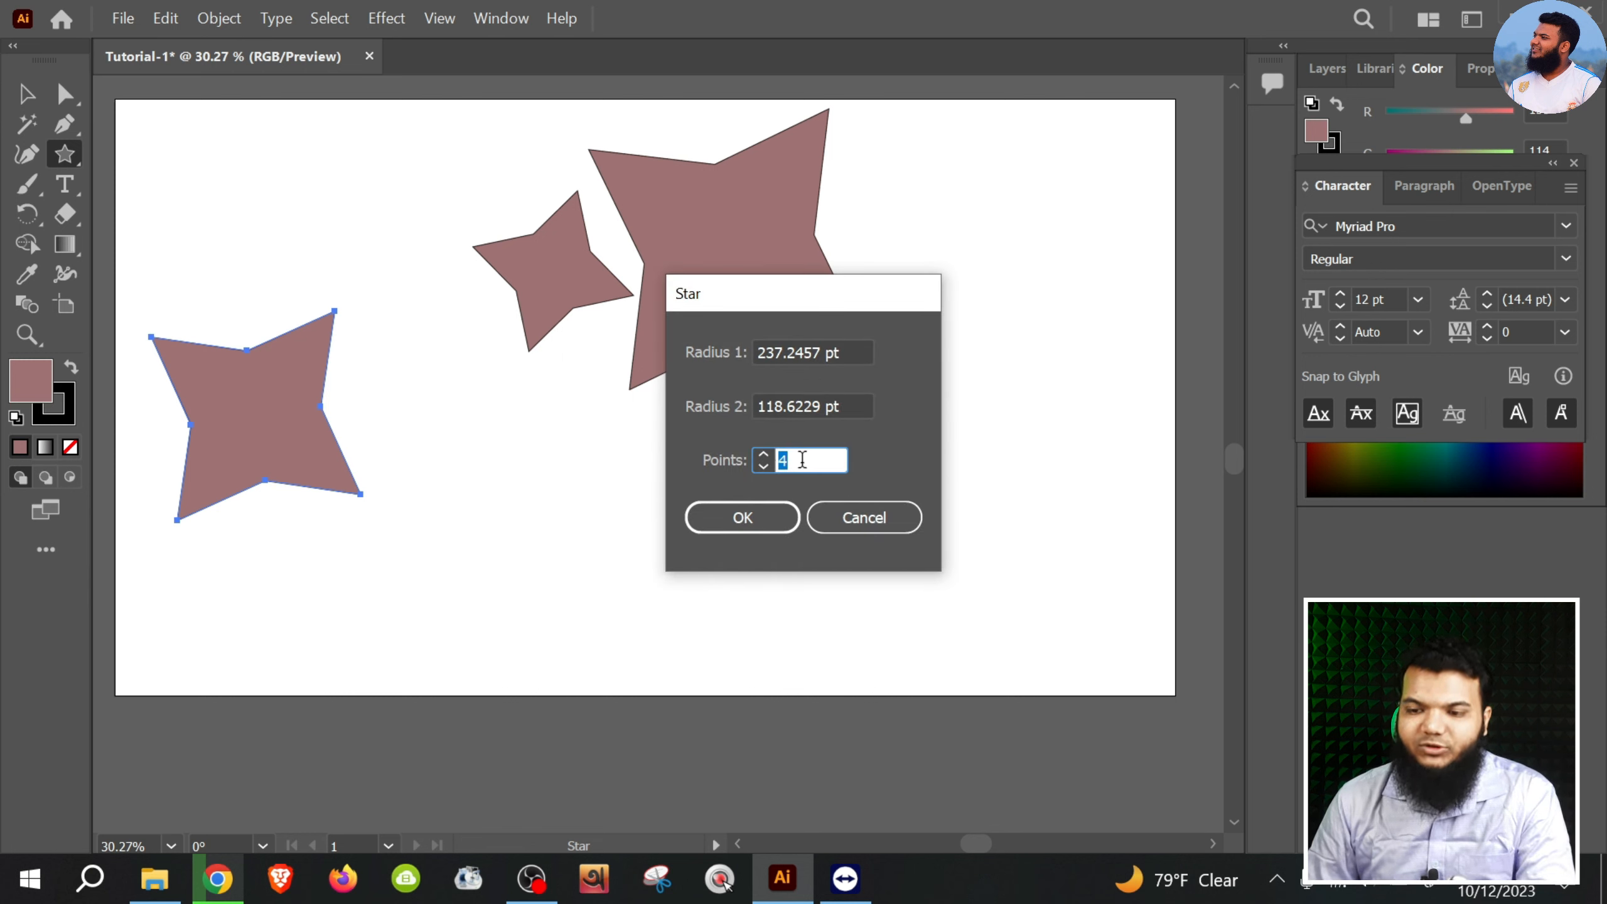
pyautogui.press('Up')
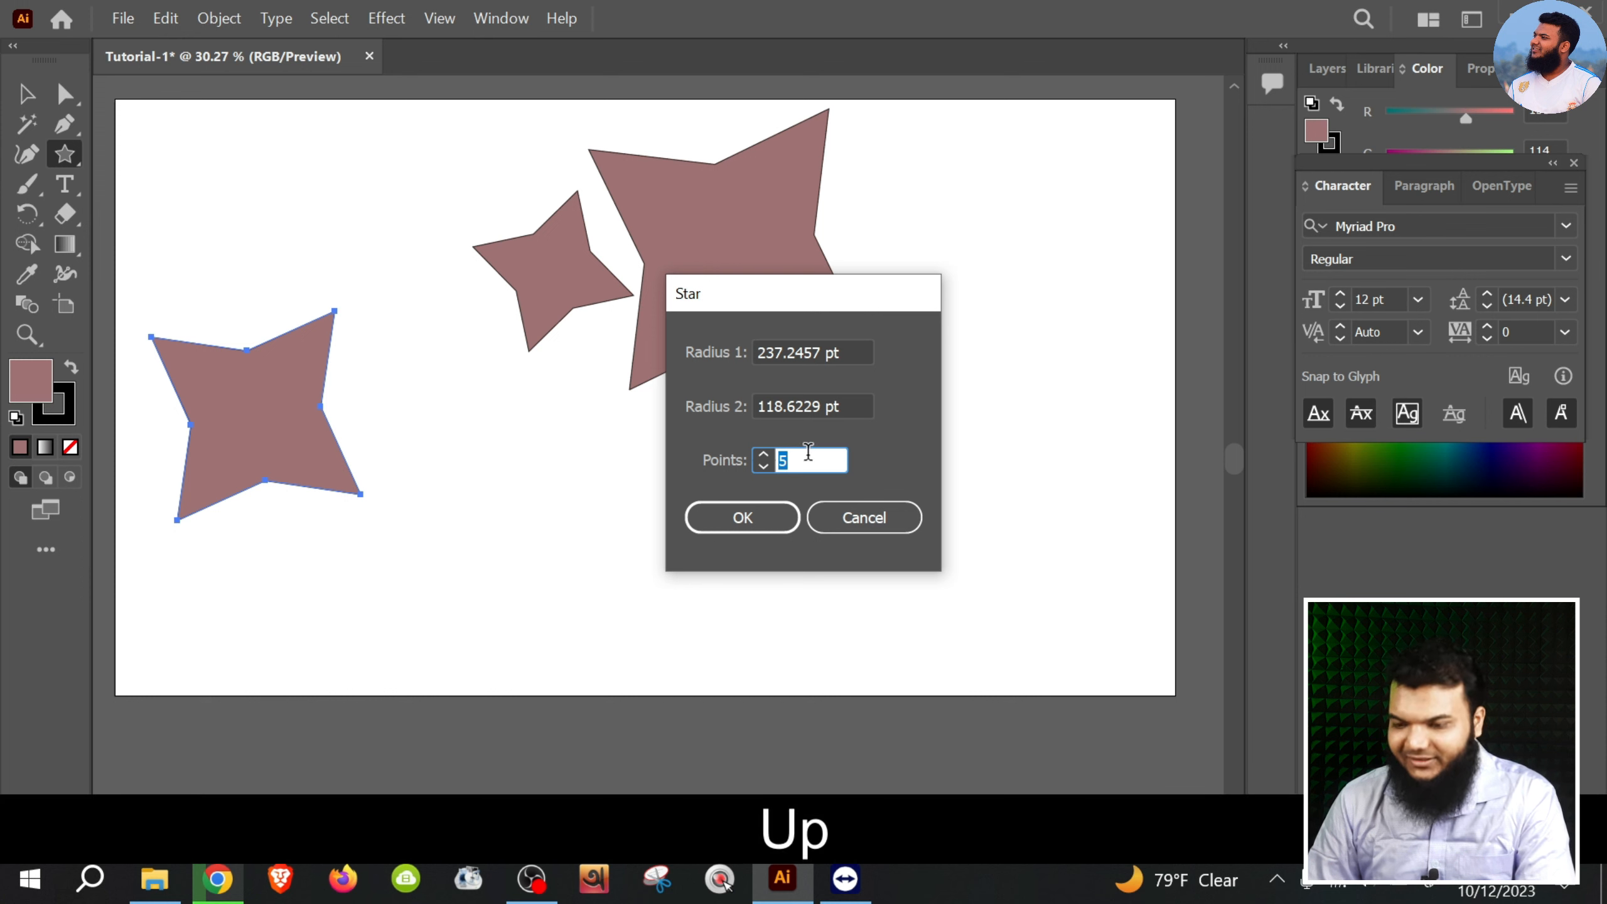
pyautogui.press('shift')
pyautogui.click(759, 520)
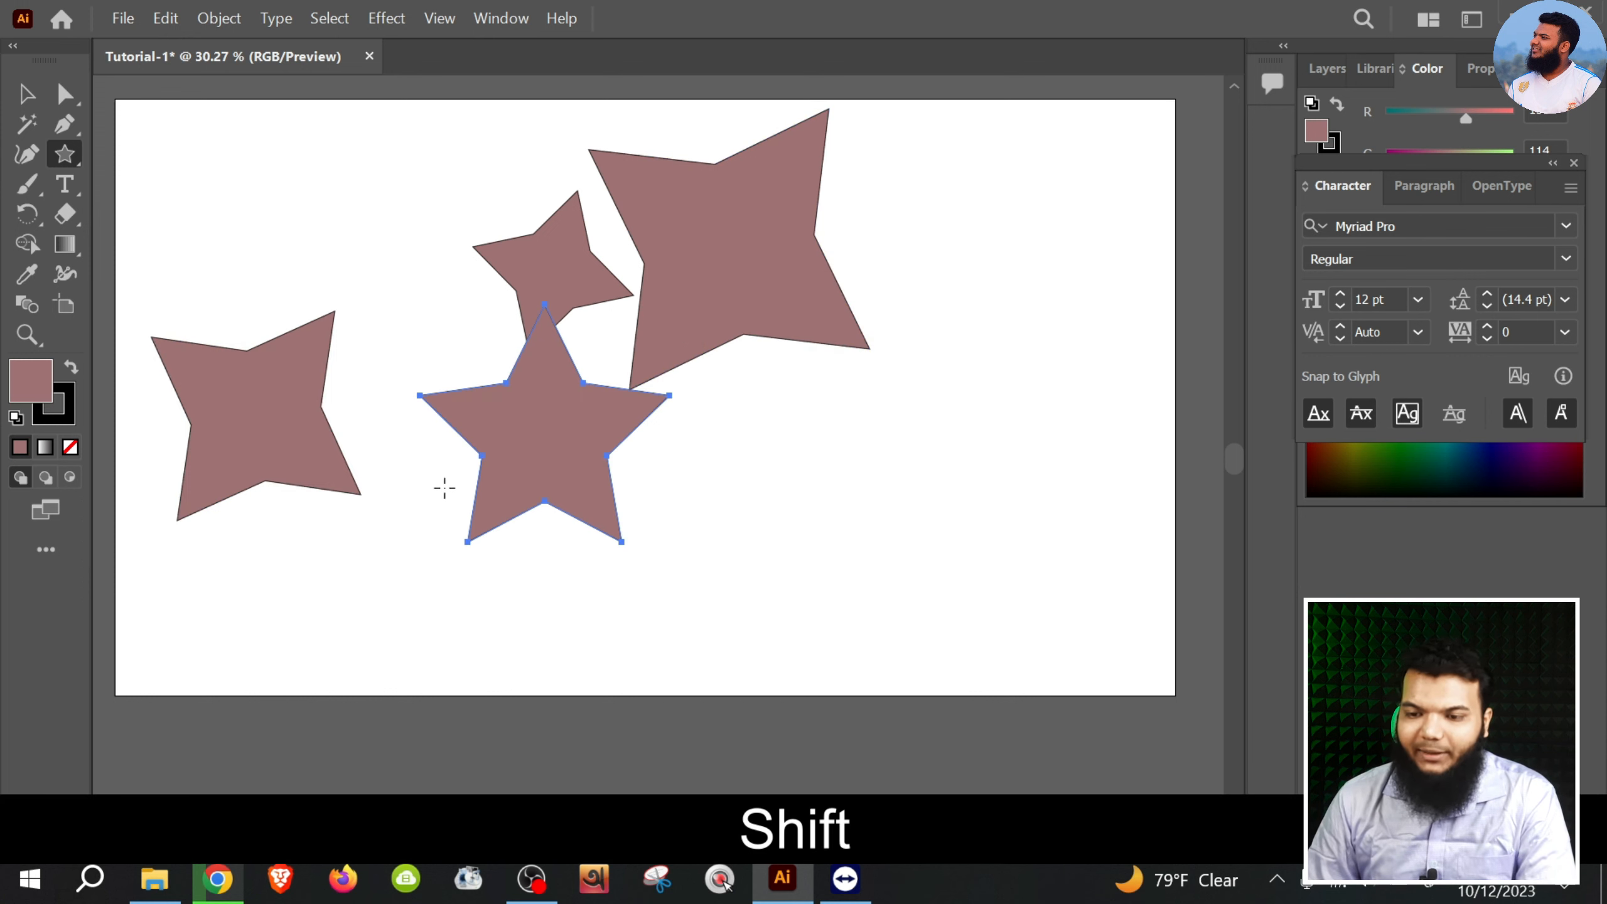
pyautogui.press('v')
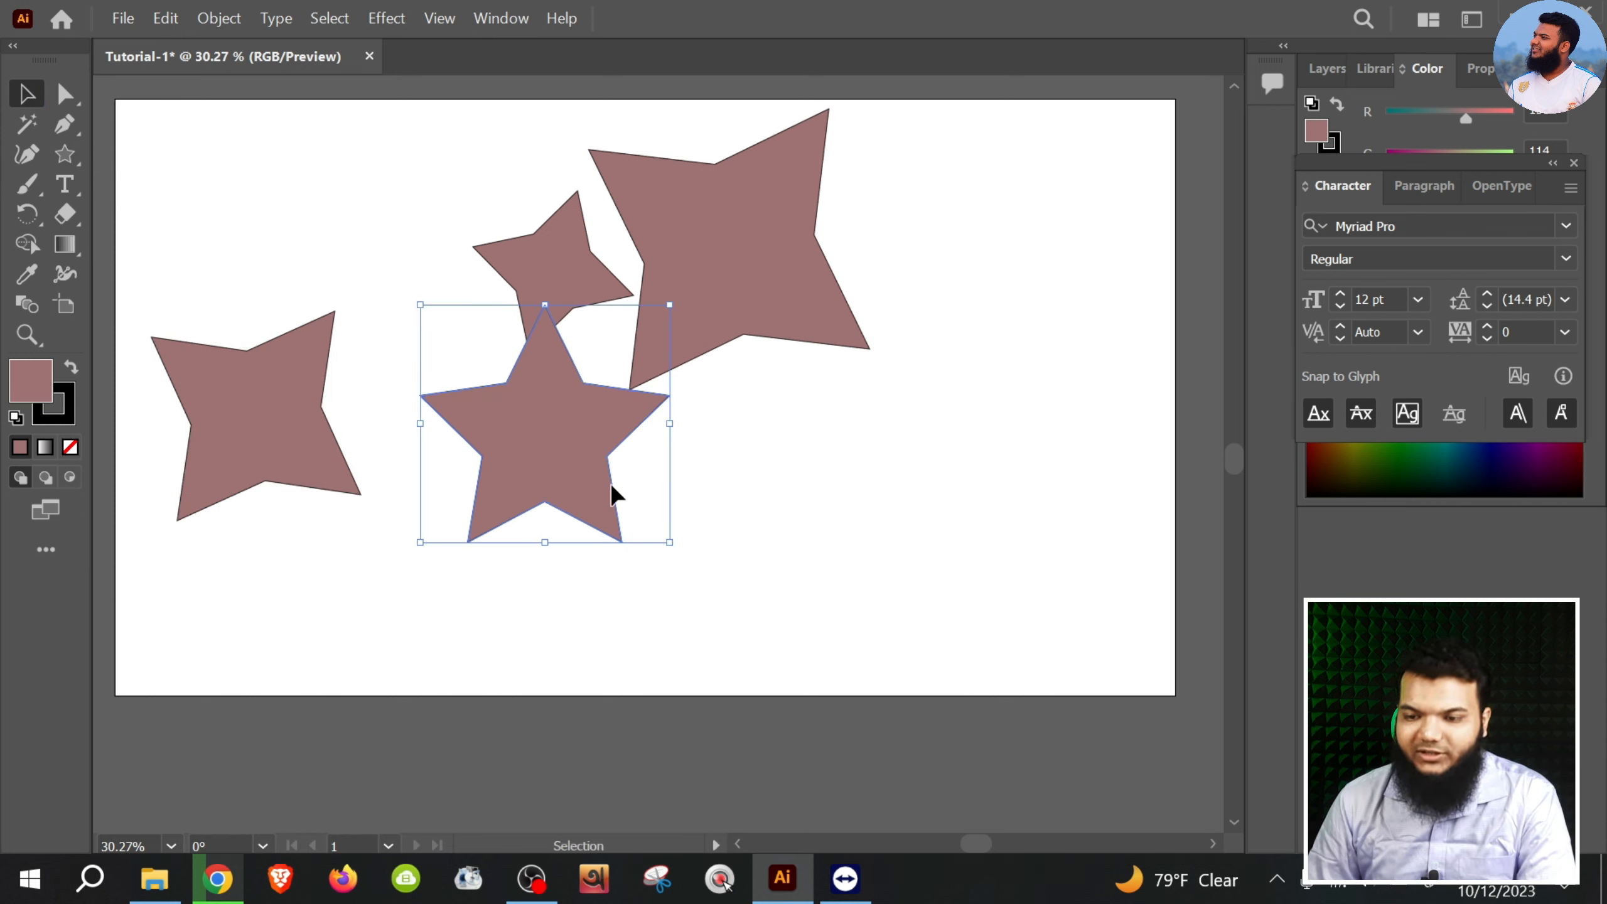
pyautogui.moveTo(611, 495); pyautogui.dragTo(963, 556)
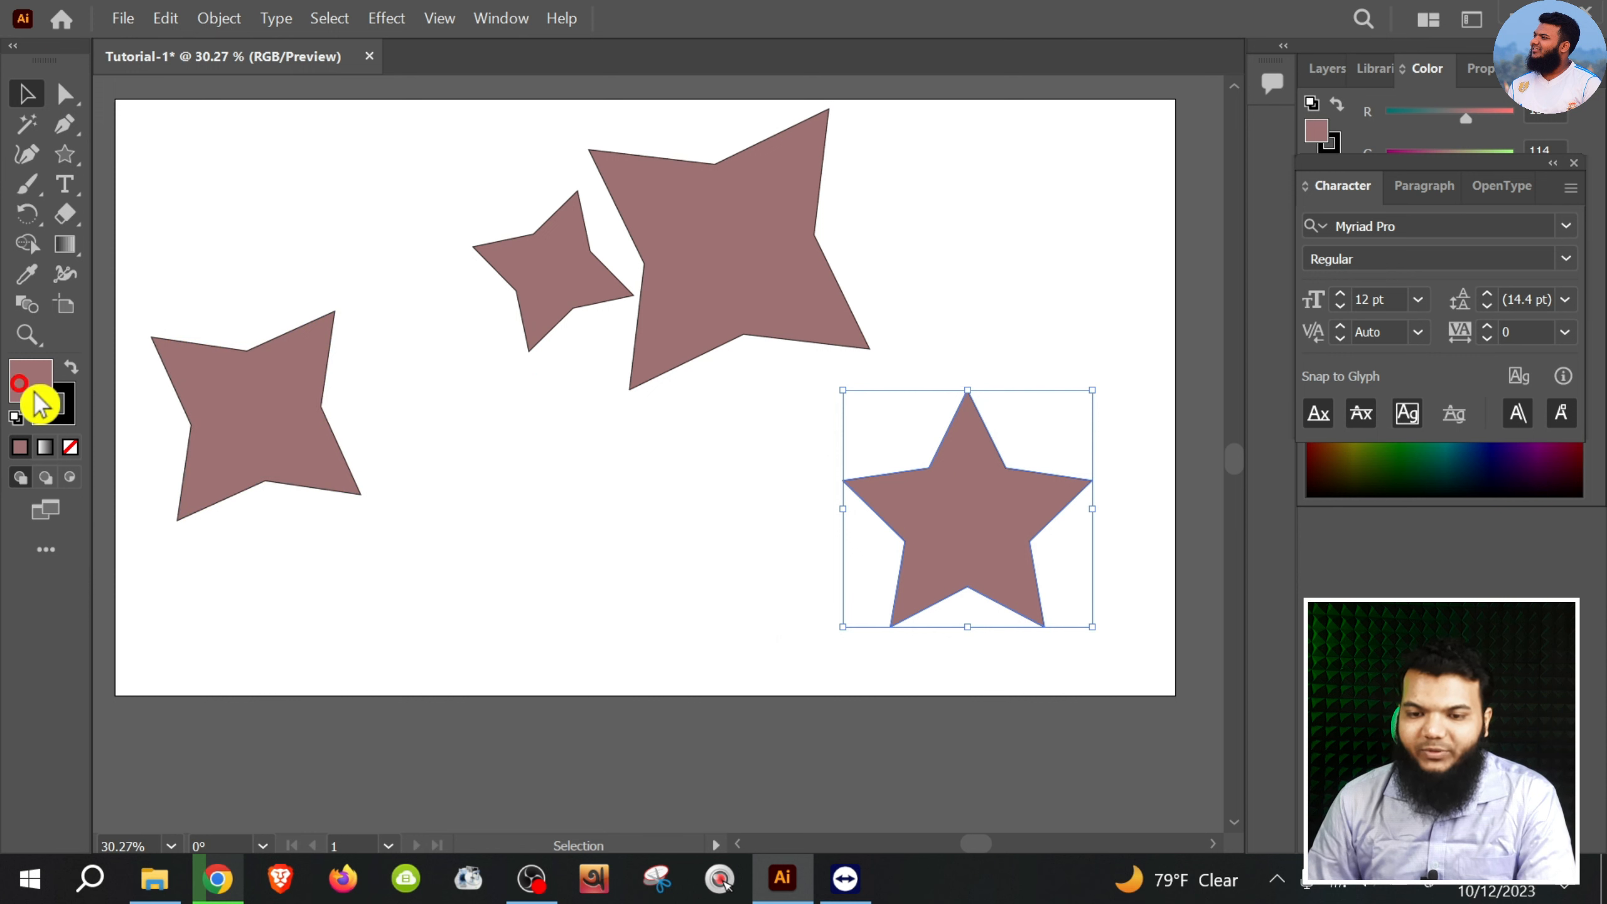
# Change the five-pointed star's fill to bright blue 0055FF.
pyautogui.doubleClick(35, 393)
pyautogui.moveTo(1148, 384); pyautogui.dragTo(1173, 427)
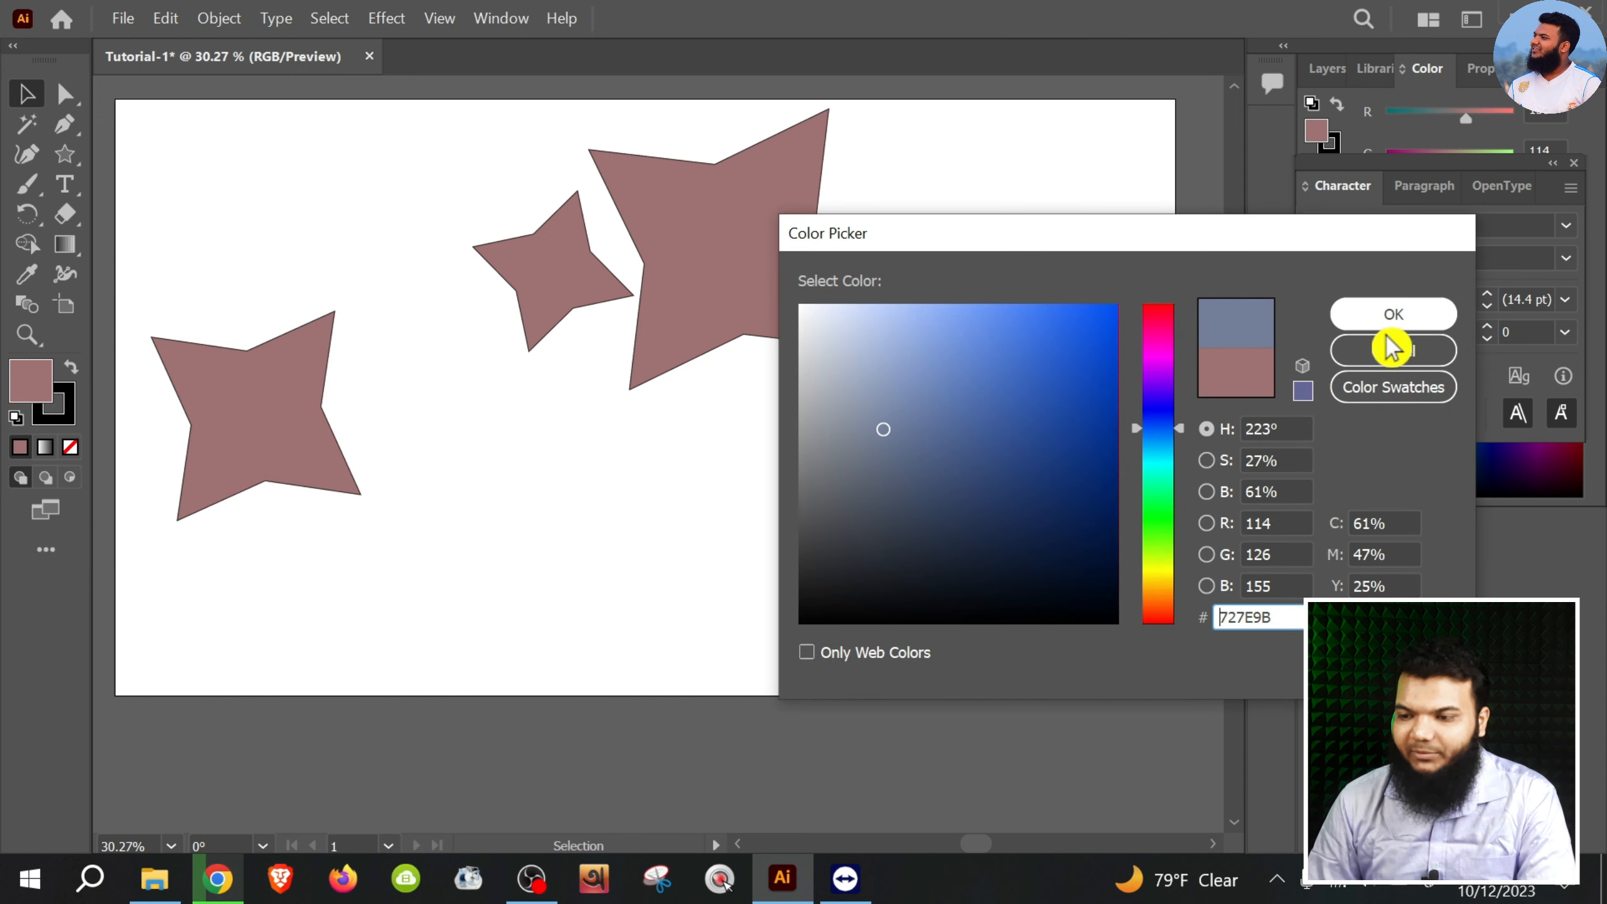
pyautogui.click(1398, 315)
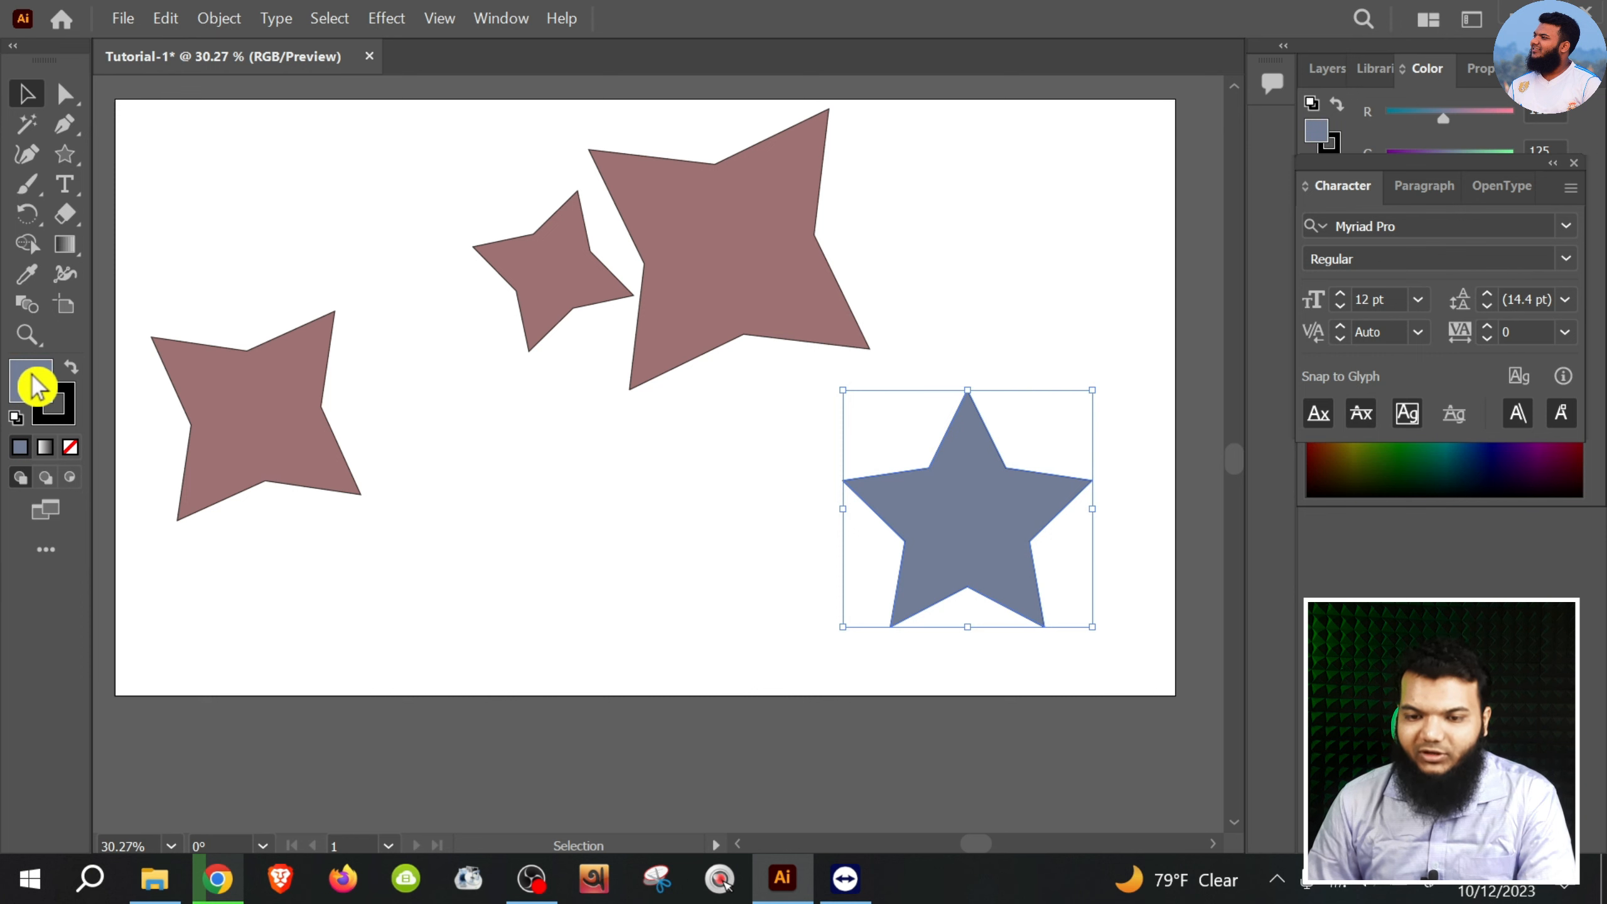
pyautogui.doubleClick(34, 388)
pyautogui.moveTo(1057, 353); pyautogui.dragTo(1116, 305)
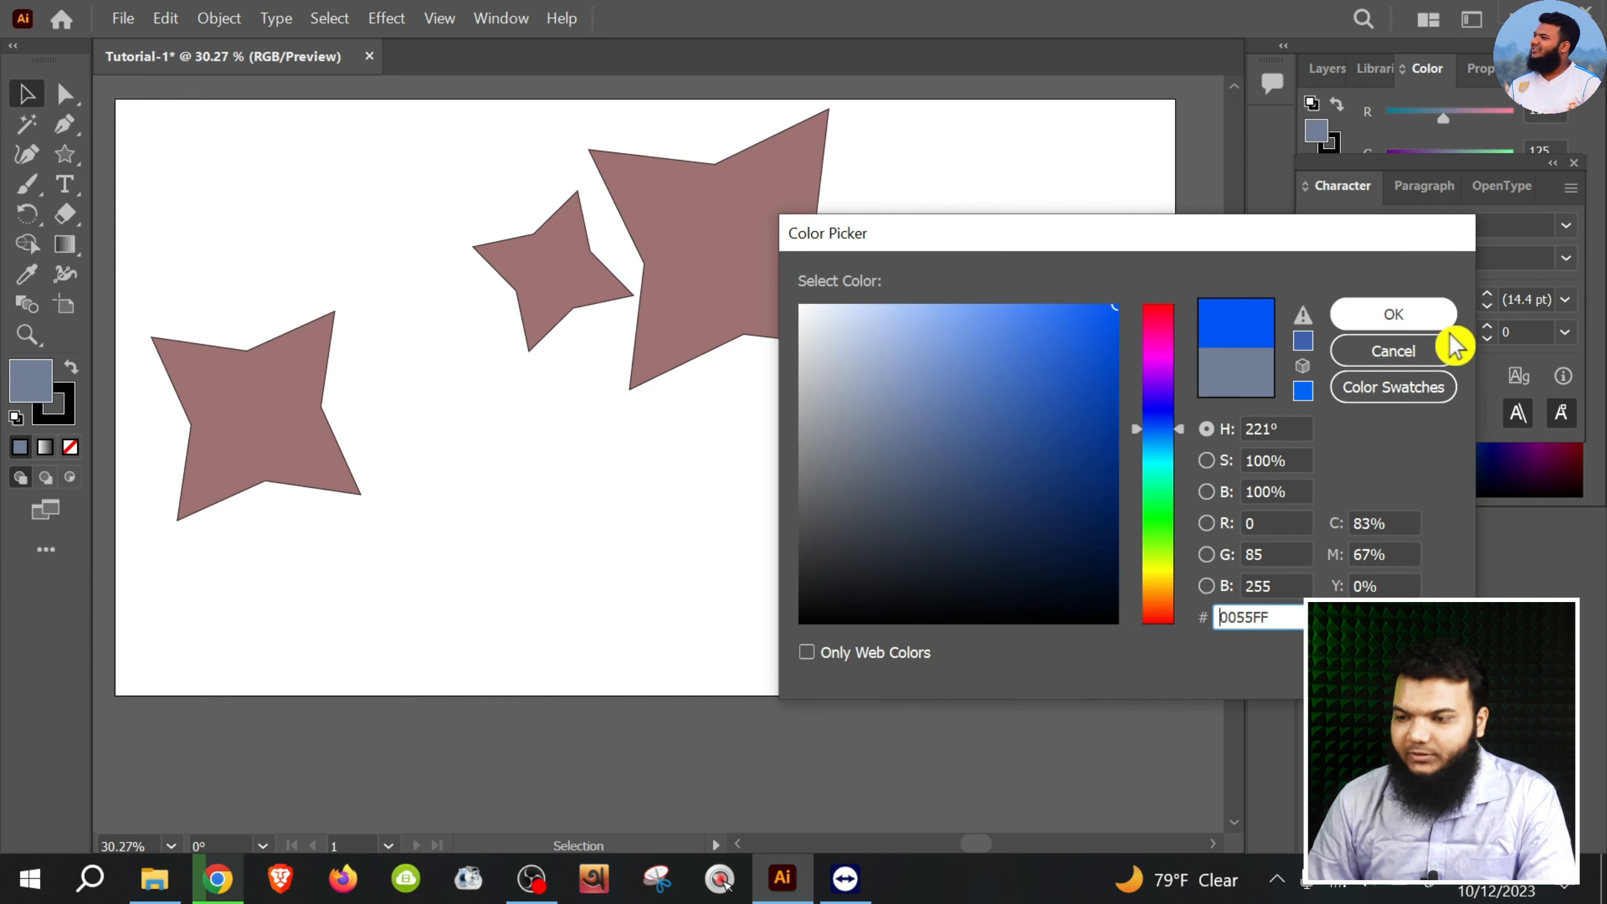
pyautogui.click(1417, 314)
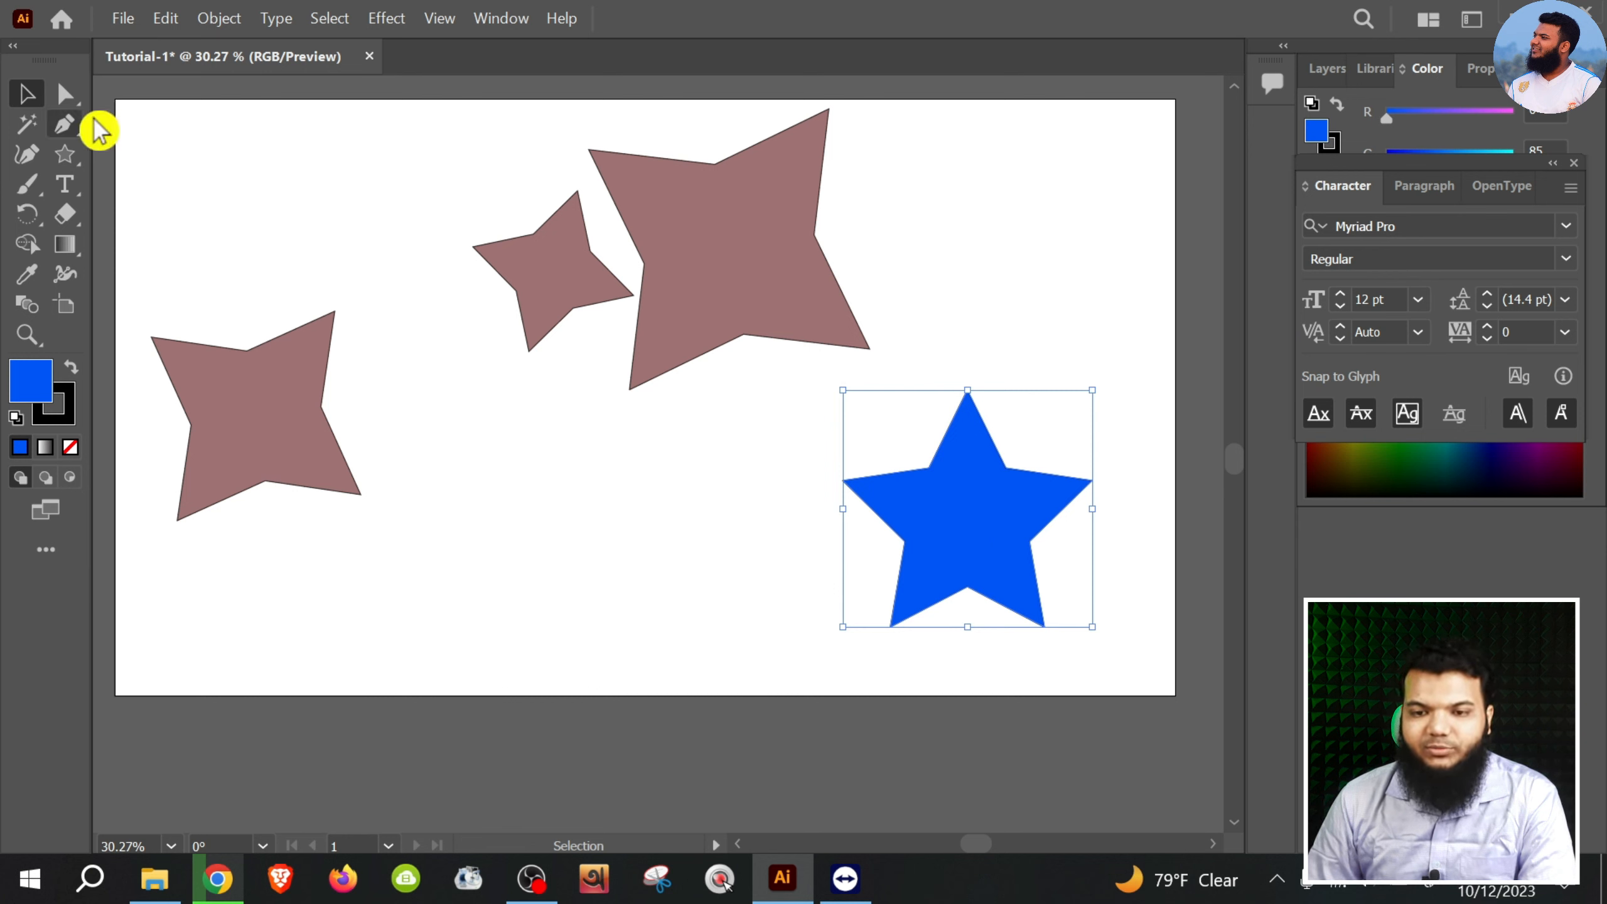
# Draw a small five-pointed star at the artboard's upper-left corner, plus a large star with enough points added to form a dense sunburst.
pyautogui.click(63, 158)
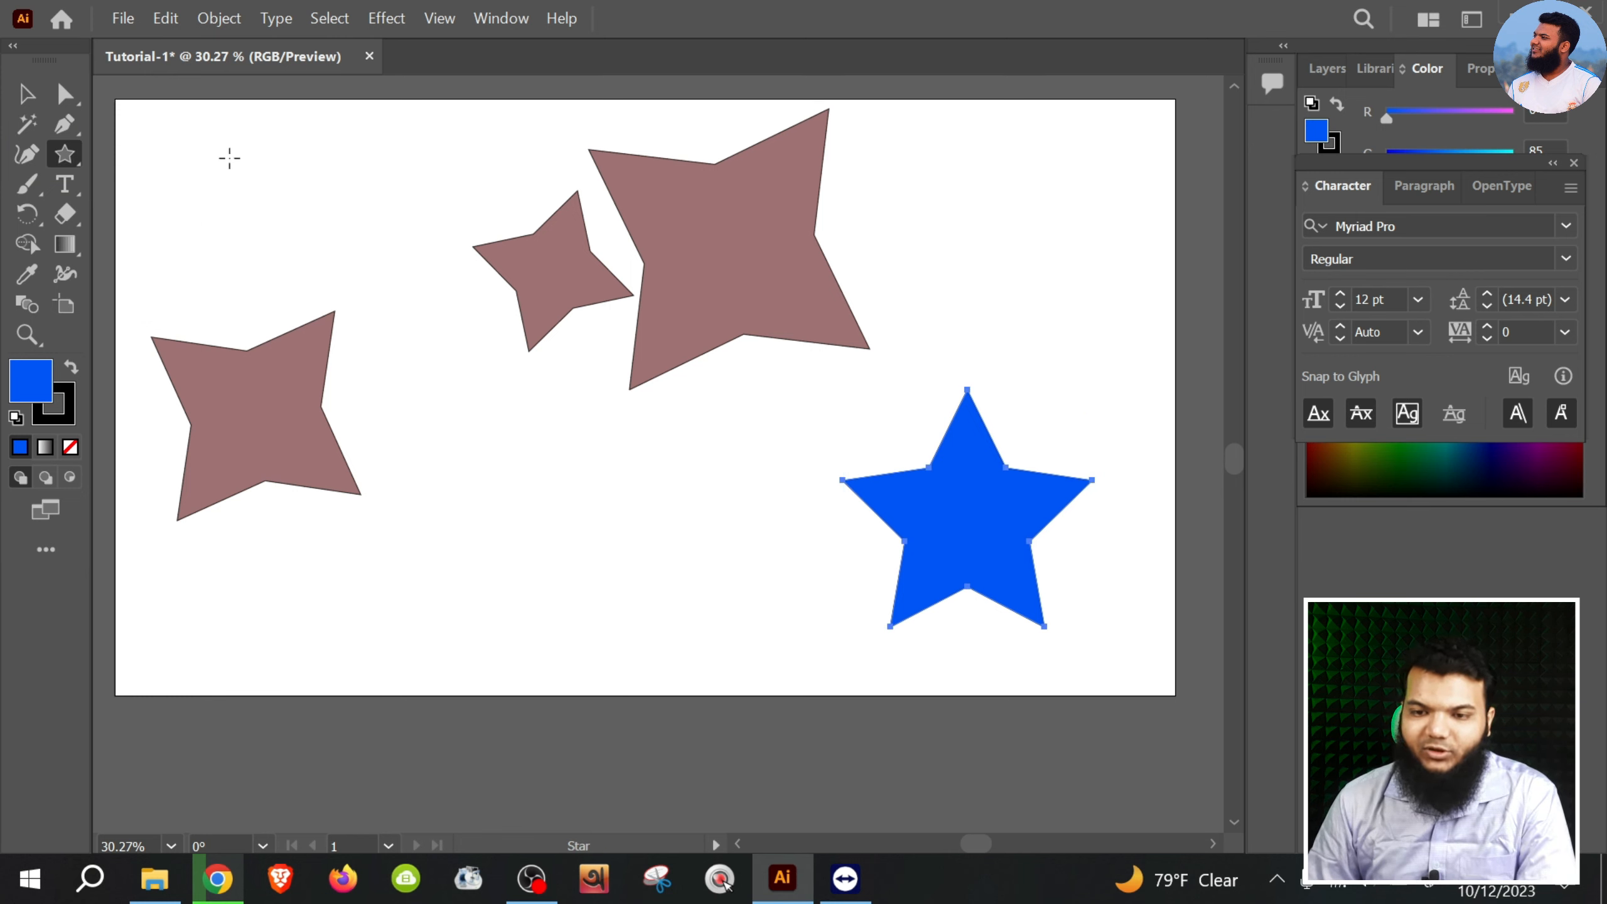
pyautogui.moveTo(230, 159); pyautogui.dragTo(285, 240)
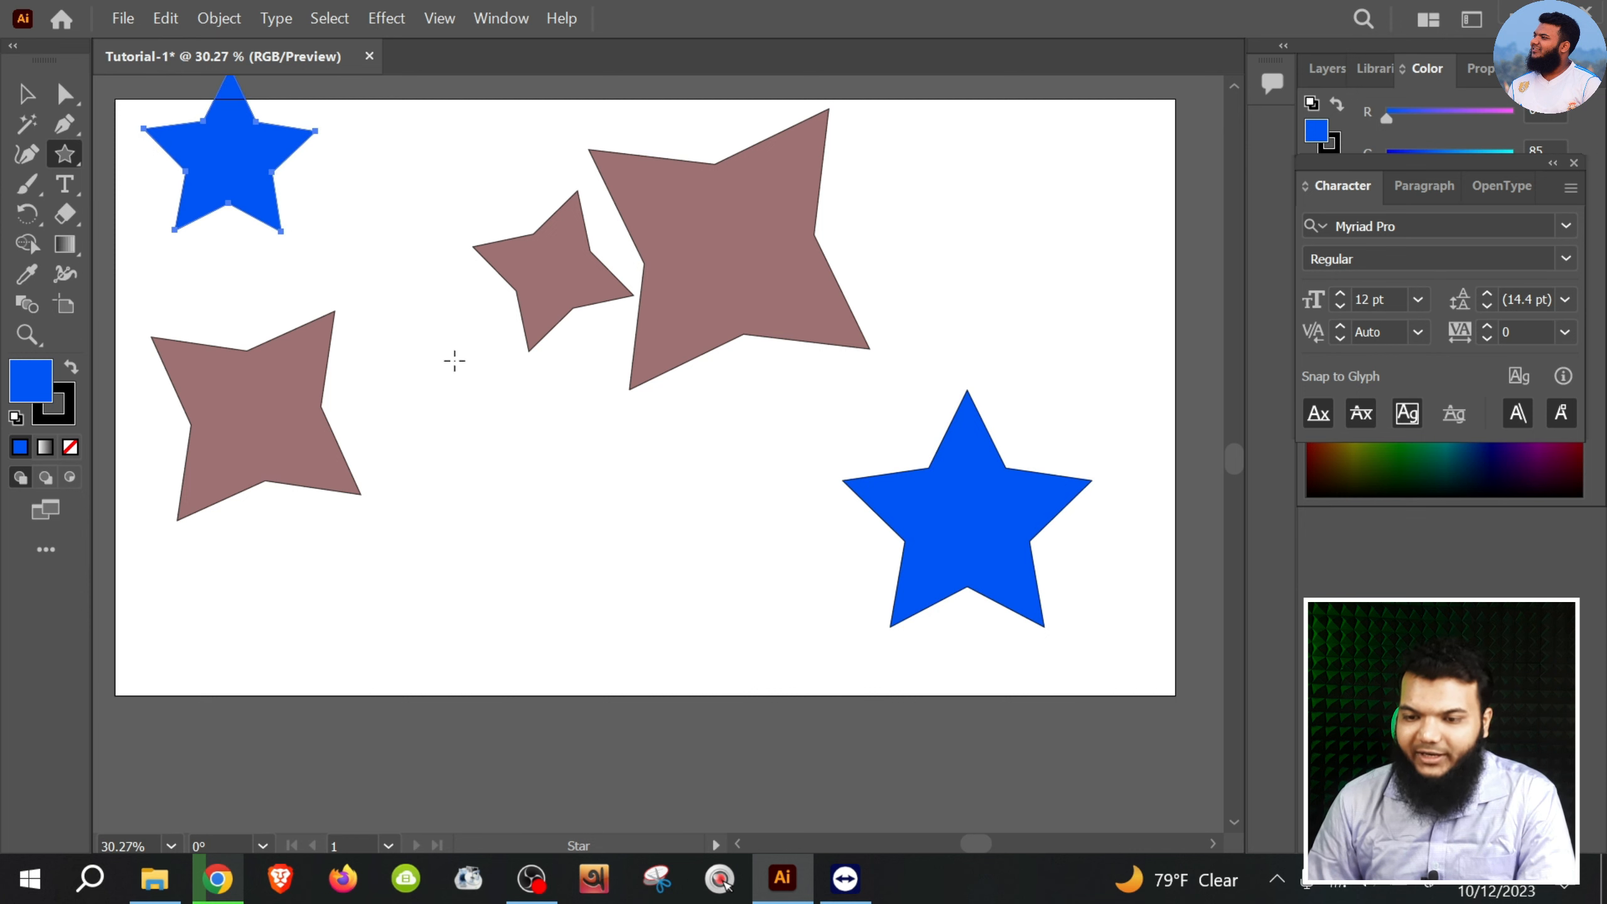
pyautogui.moveTo(455, 361); pyautogui.dragTo(631, 522)
pyautogui.press('Down')
pyautogui.press('Down')
pyautogui.press('Down')
pyautogui.press('Up')
pyautogui.press('Up')
pyautogui.press('Up')
pyautogui.press('Up')
pyautogui.press('Up')
pyautogui.press('Up')
pyautogui.press('Up')
pyautogui.press('Up')
pyautogui.press('Up')
pyautogui.press('Up')
pyautogui.press('Up')
pyautogui.press('Up')
pyautogui.press('Up')
pyautogui.press('Up')
pyautogui.press('Up')
pyautogui.press('Up')
pyautogui.press('Up')
pyautogui.press('Up')
pyautogui.press('Up')
pyautogui.press('Up')
pyautogui.press('Up')
pyautogui.press('Up')
pyautogui.press('Up')
pyautogui.press('Up')
pyautogui.press('Up')
pyautogui.press('Up')
pyautogui.press('Up')
pyautogui.press('Up')
pyautogui.press('Up')
pyautogui.press('Up')
pyautogui.press('Up')
pyautogui.press('Up')
pyautogui.press('Up')
pyautogui.press('Up')
pyautogui.press('Up')
pyautogui.press('Up')
pyautogui.press('Up')
pyautogui.press('Up')
pyautogui.press('Up')
pyautogui.press('Up')
pyautogui.press('Up')
pyautogui.press('Up')
pyautogui.press('Up')
pyautogui.press('Up')
pyautogui.press('Up')
pyautogui.press('Up')
pyautogui.press('Up')
pyautogui.press('Up')
pyautogui.press('Up')
pyautogui.press('Up')
pyautogui.press('Up')
pyautogui.press('Up')
pyautogui.press('Up')
pyautogui.press('Up')
pyautogui.press('Up')
pyautogui.press('Up')
pyautogui.press('Up')
pyautogui.press('Up')
pyautogui.press('Up')
pyautogui.press('Up')
# Move the sunburst toward the artboard's centre and change its fill to golden yellow.
pyautogui.click(31, 81)
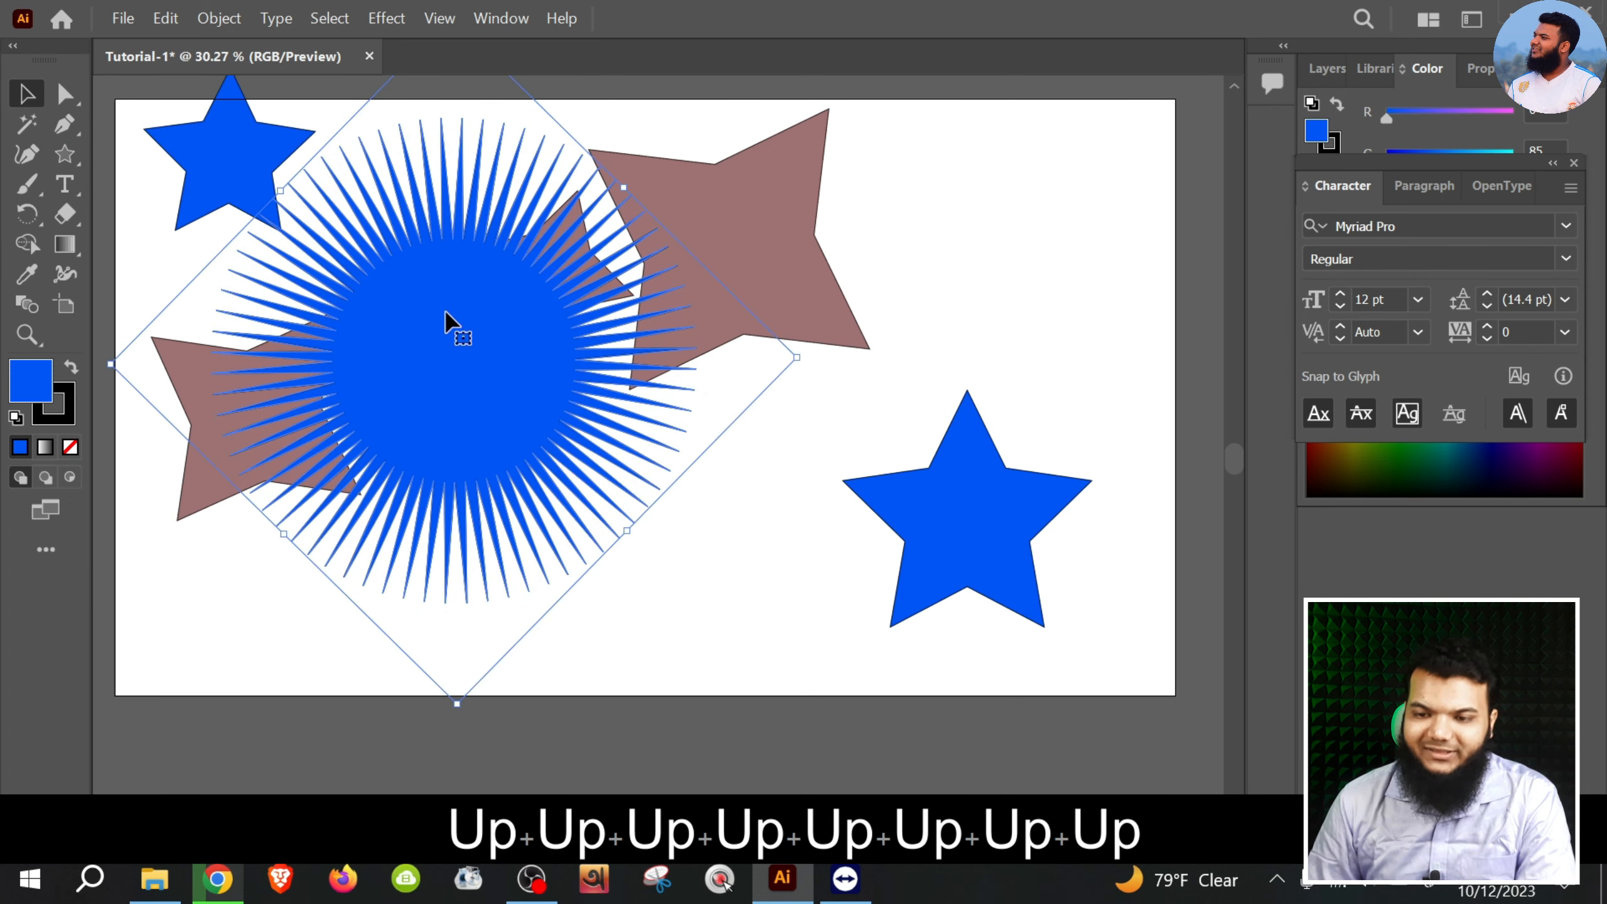
pyautogui.moveTo(446, 323); pyautogui.dragTo(580, 380)
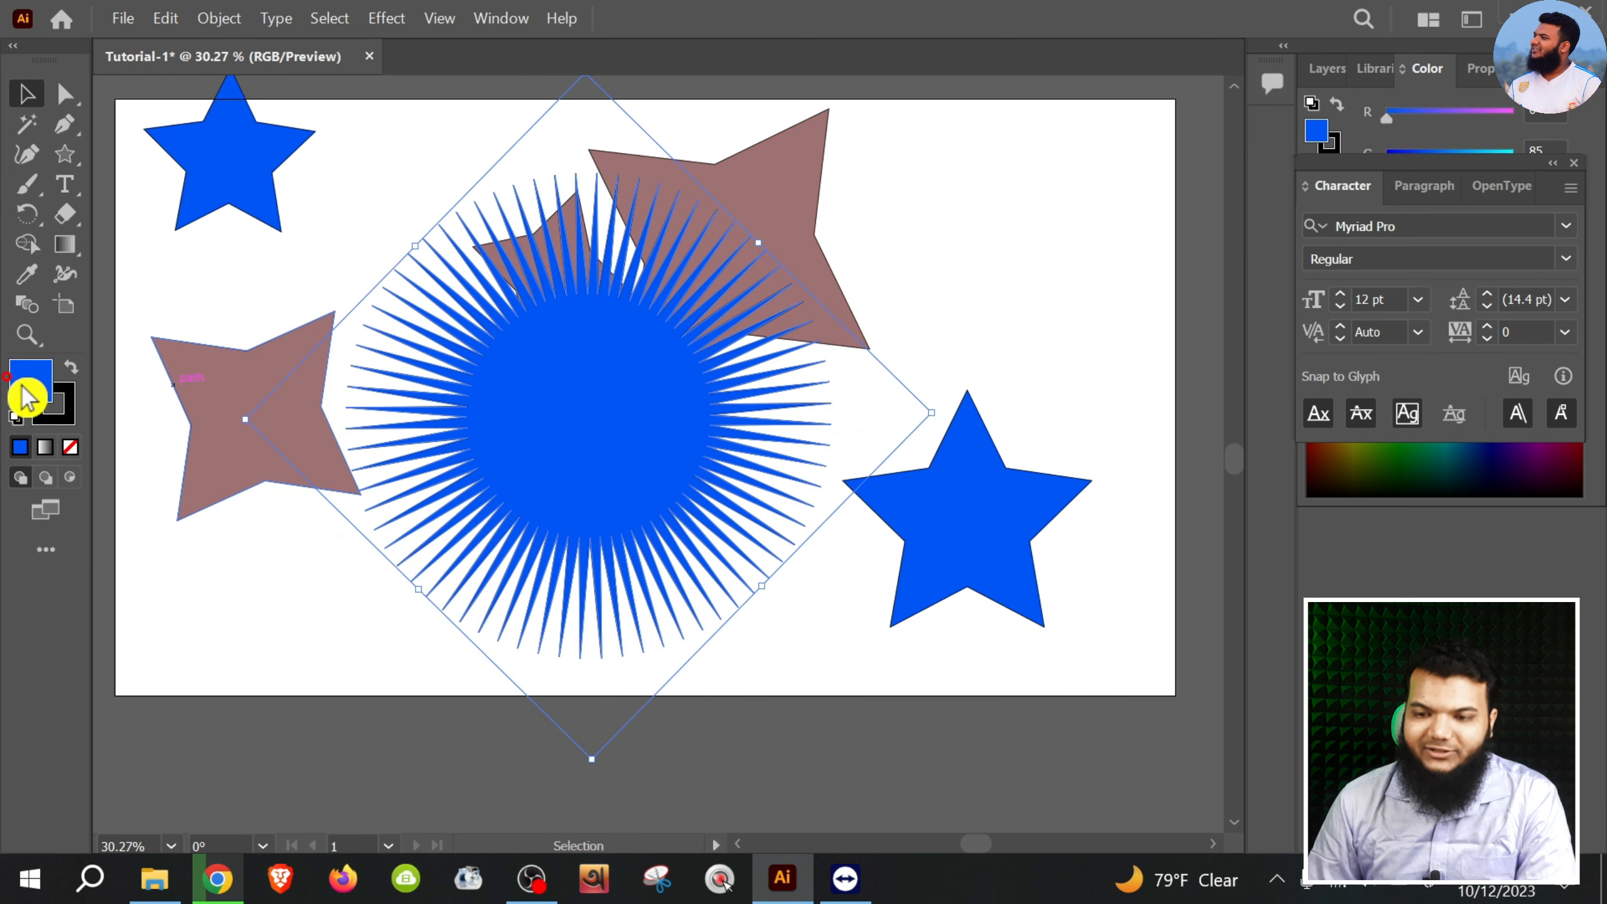
pyautogui.click(35, 391)
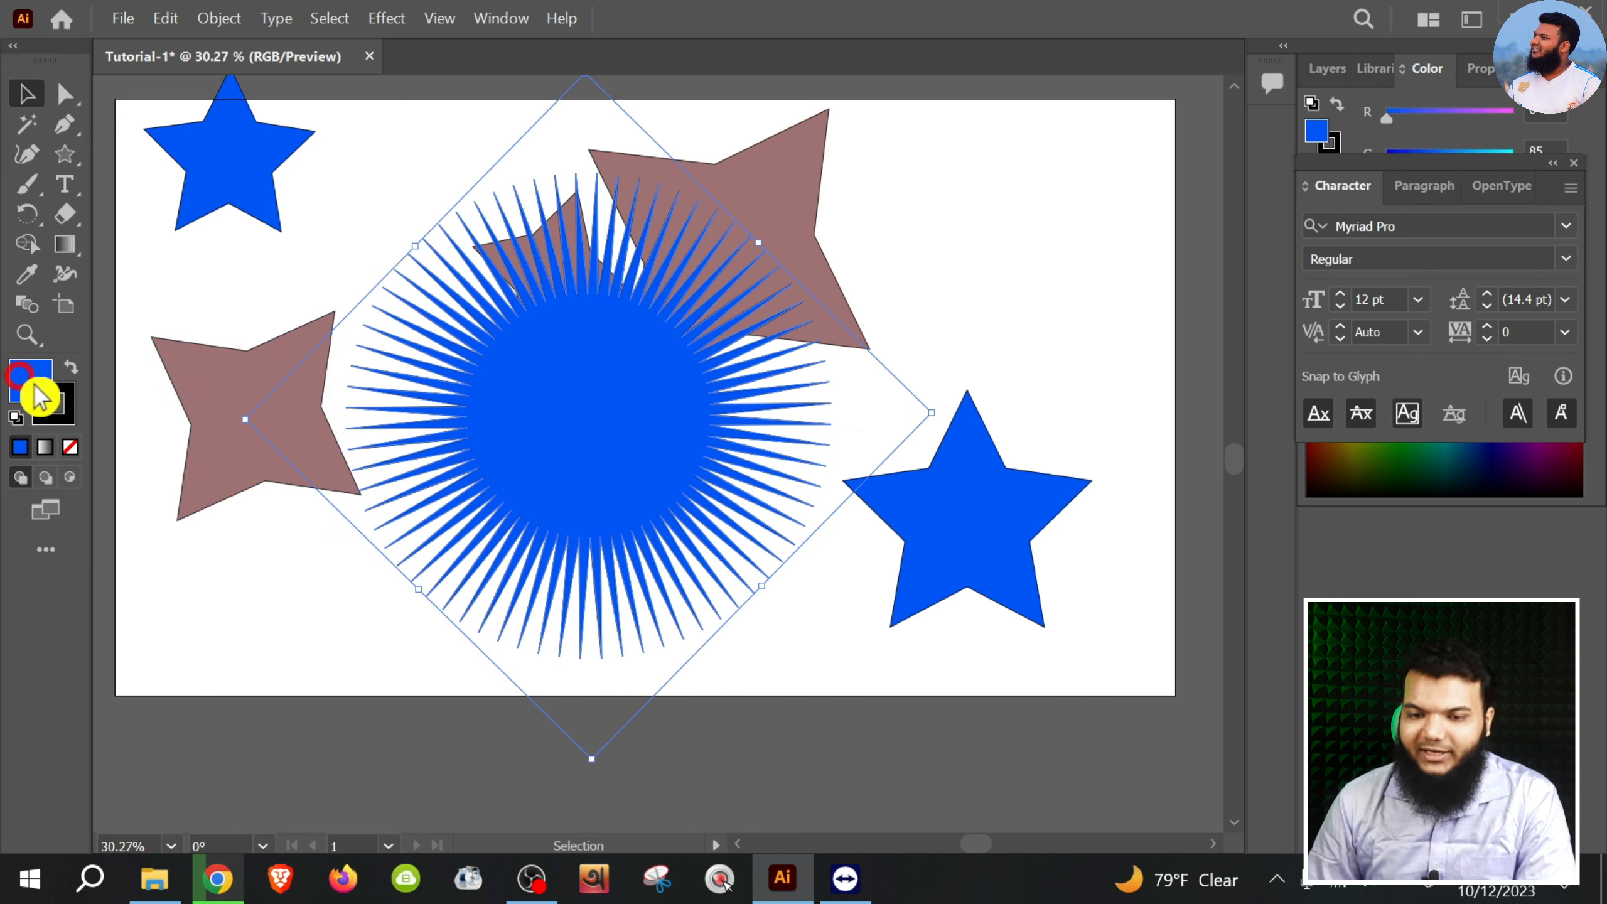
pyautogui.click(35, 390)
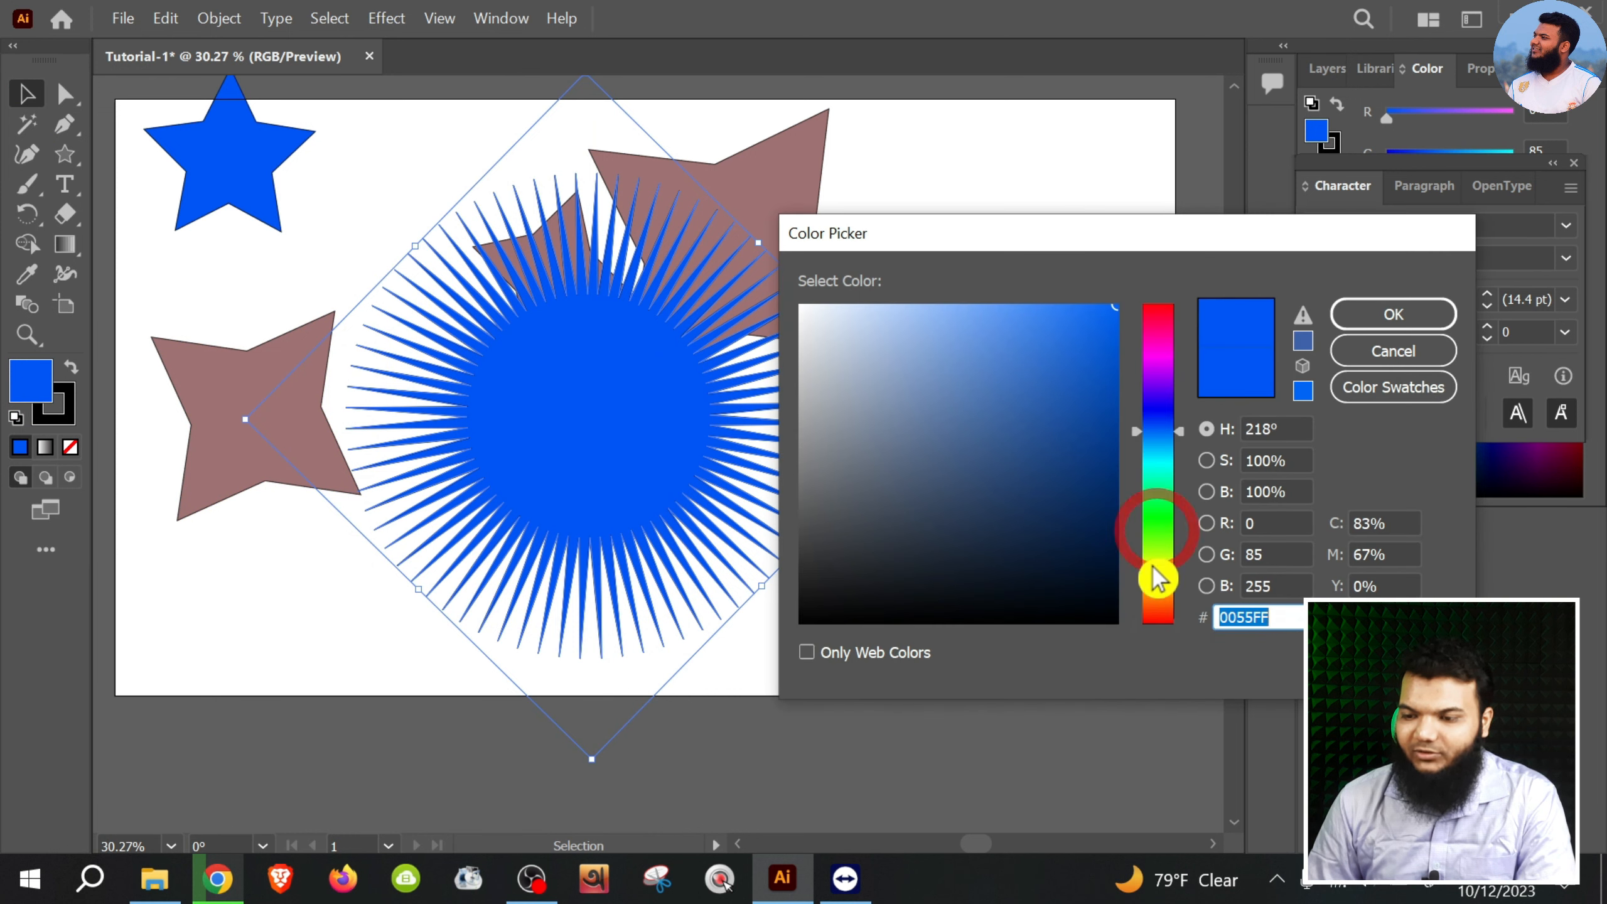
pyautogui.click(1157, 577)
pyautogui.click(1338, 315)
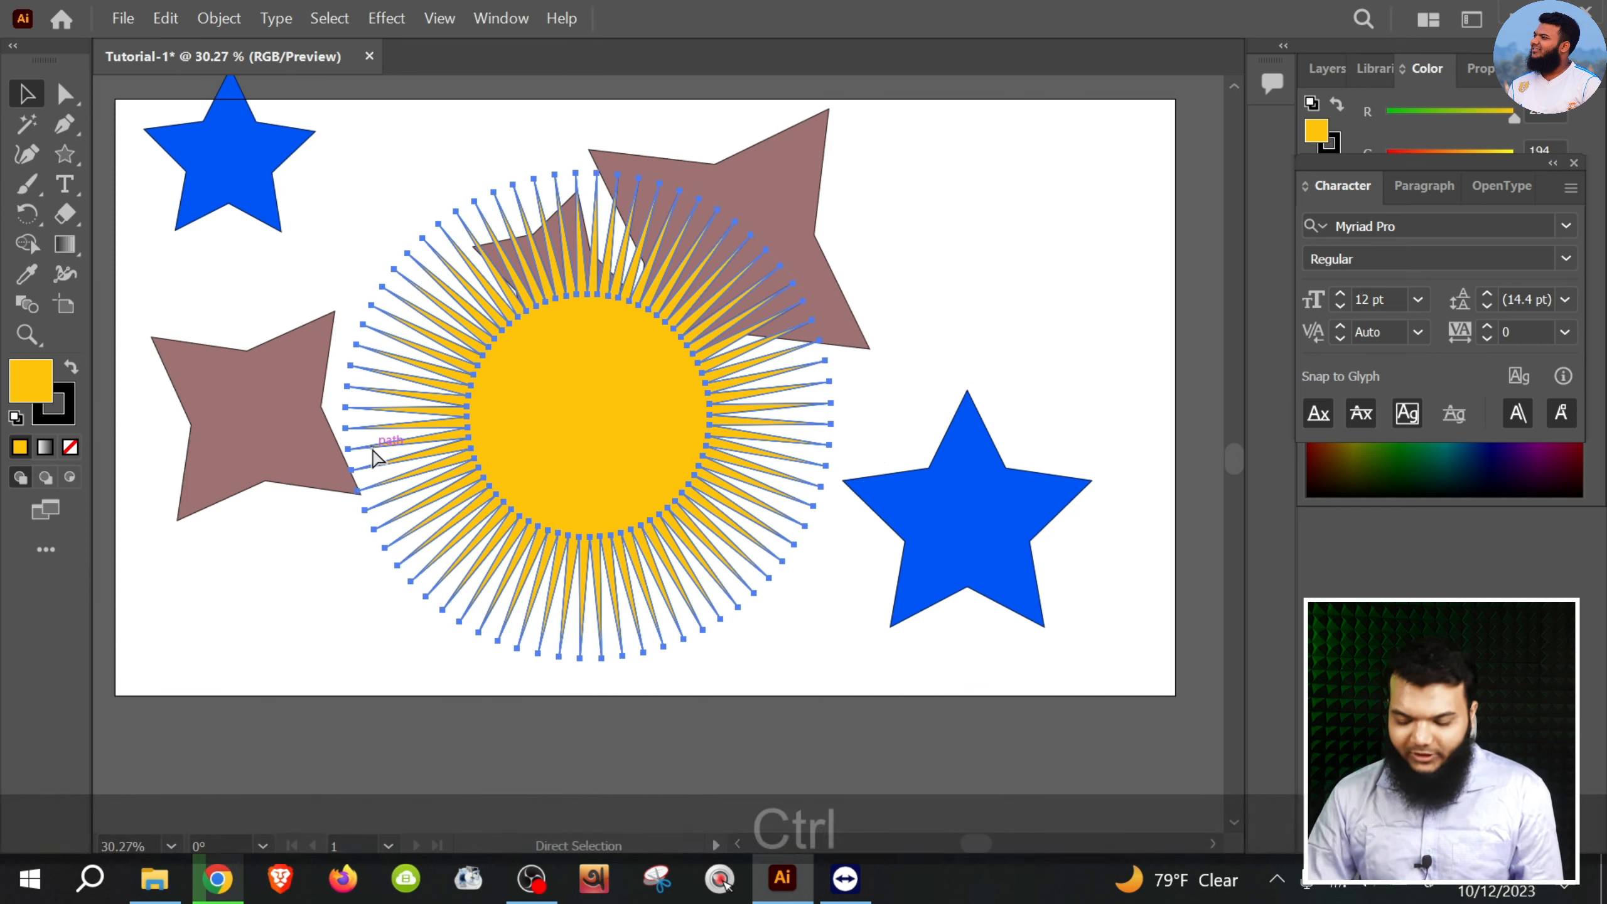
# Delete all the stars and draw fourteen scattered straight lines across the artboard with the Line Segment tool.
pyautogui.hotkey('ctrl', 'a')
pyautogui.press('Delete')
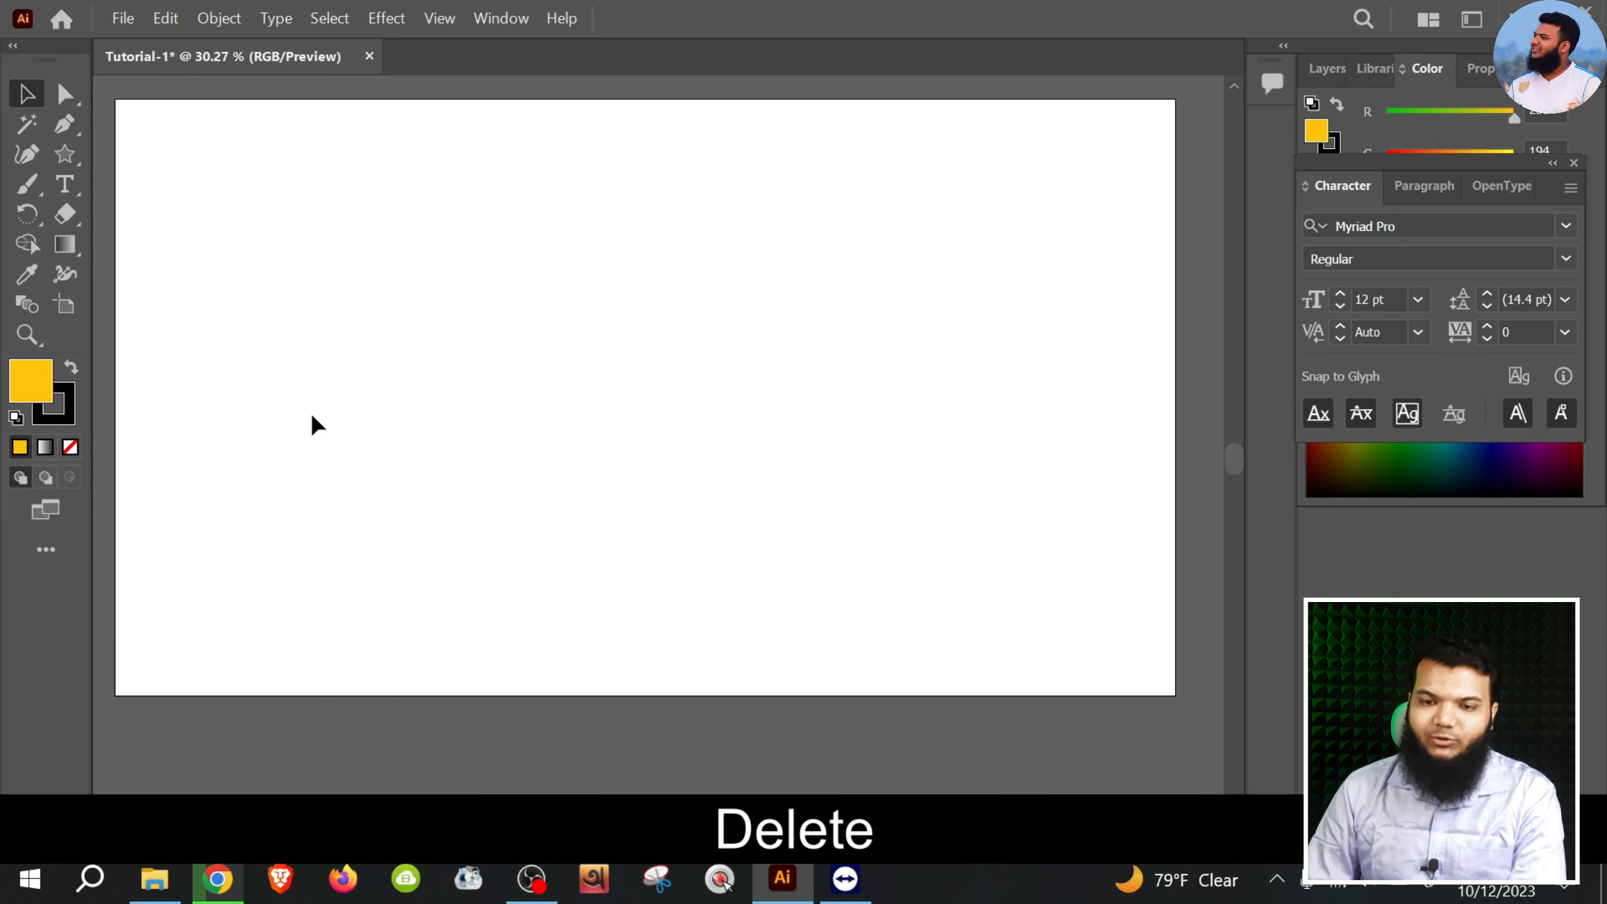
pyautogui.click(69, 159)
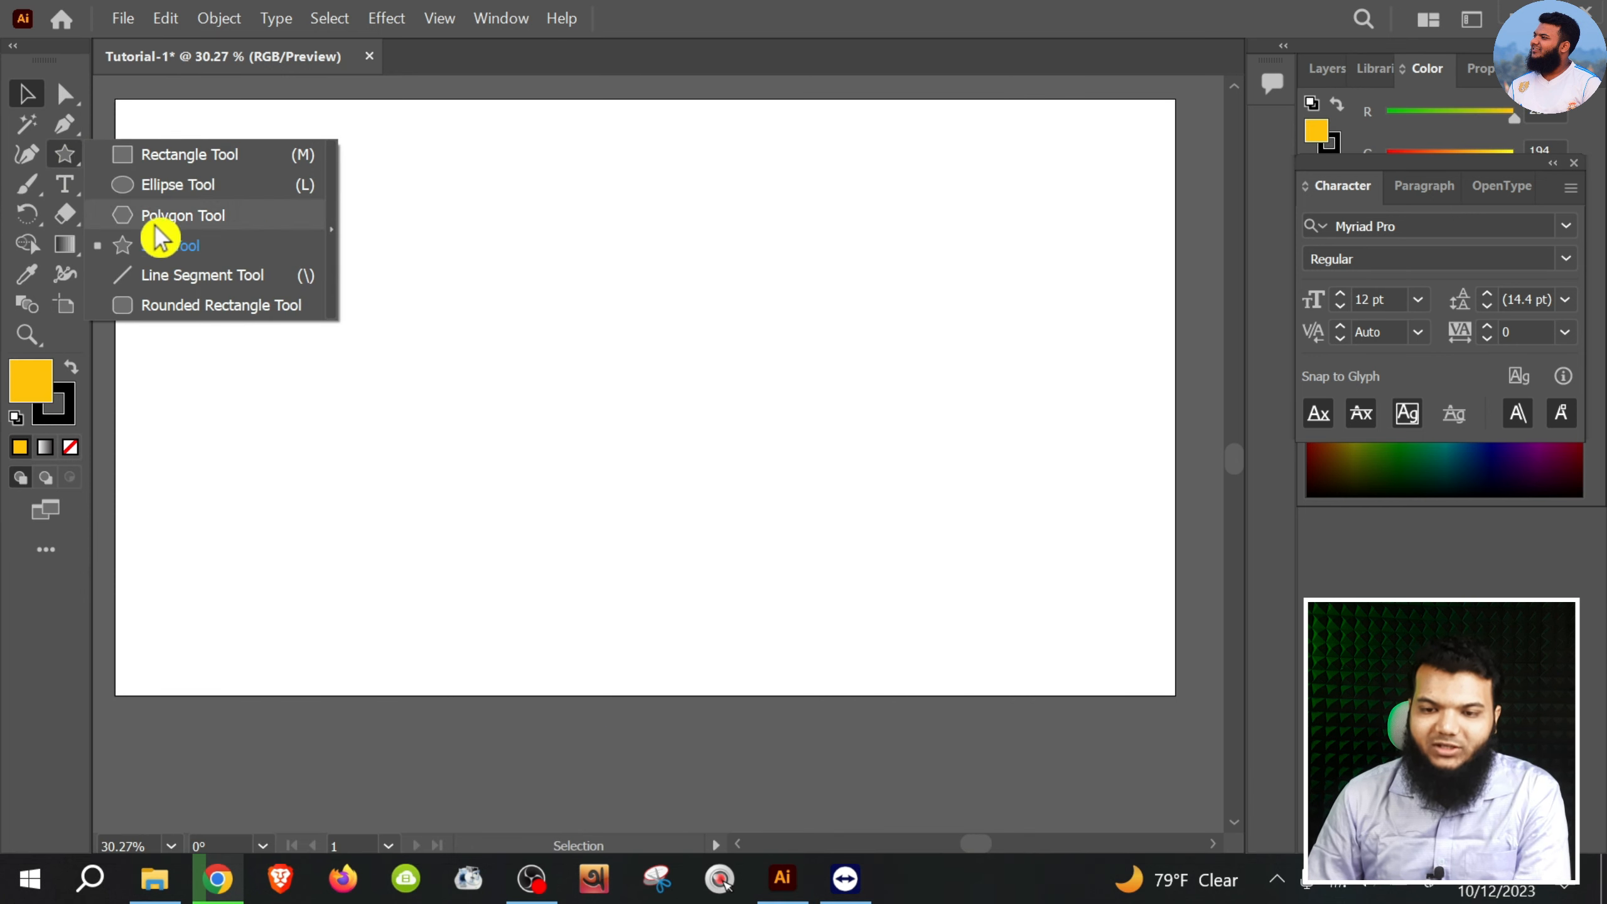
pyautogui.click(191, 279)
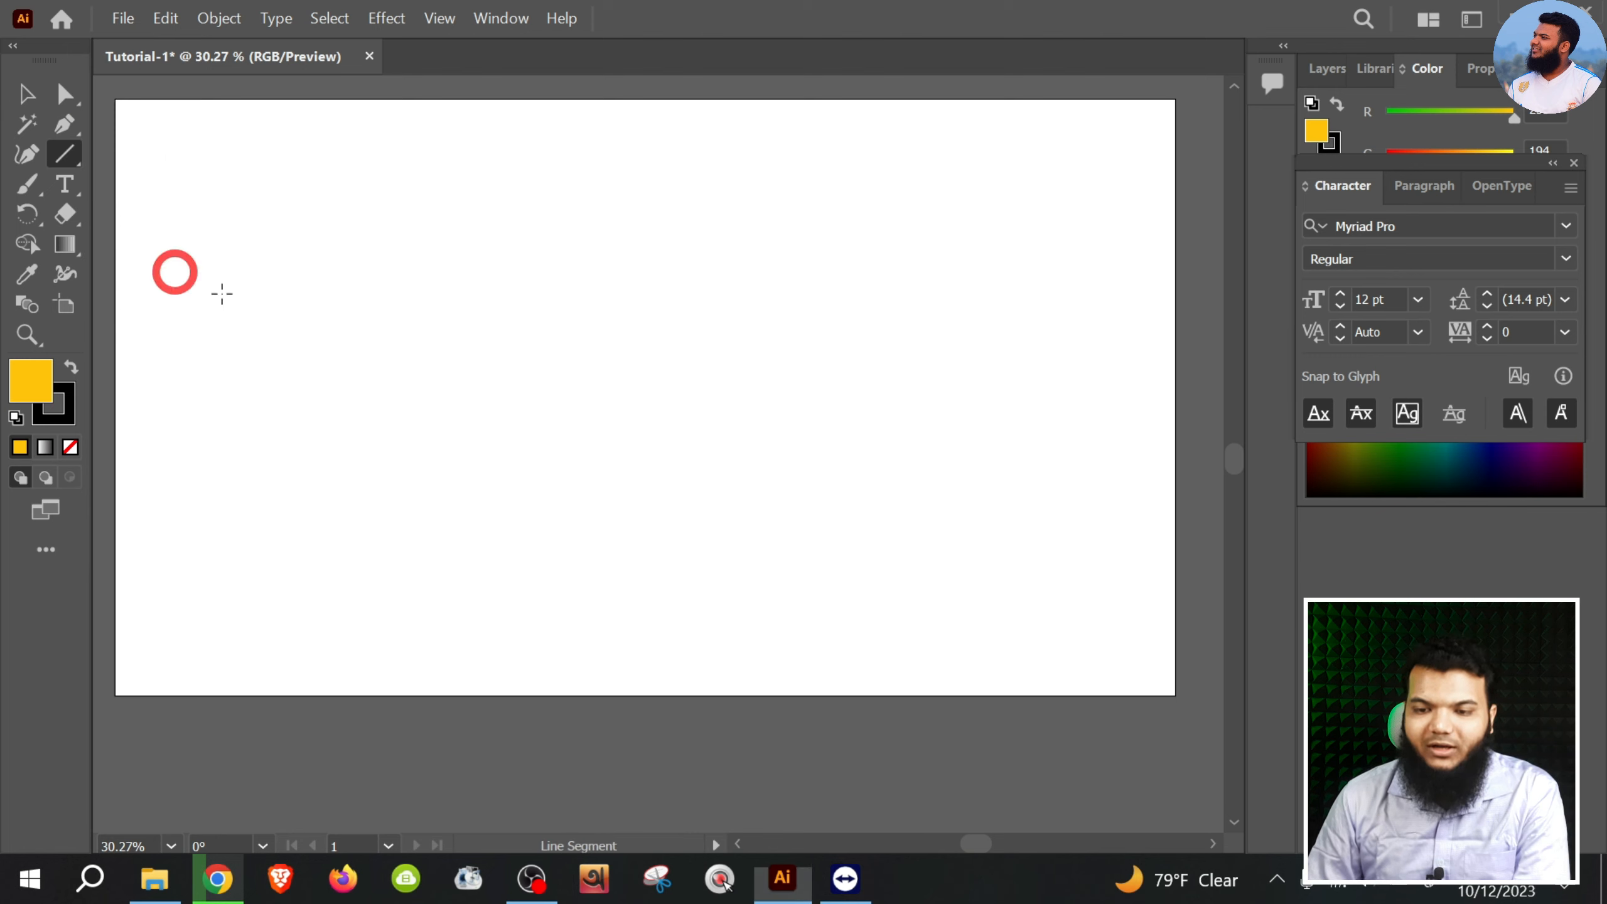
pyautogui.moveTo(285, 378)
pyautogui.mouseDown()
pyautogui.moveTo(872, 437)
pyautogui.moveTo(838, 204)
pyautogui.moveTo(807, 277)
pyautogui.mouseUp()
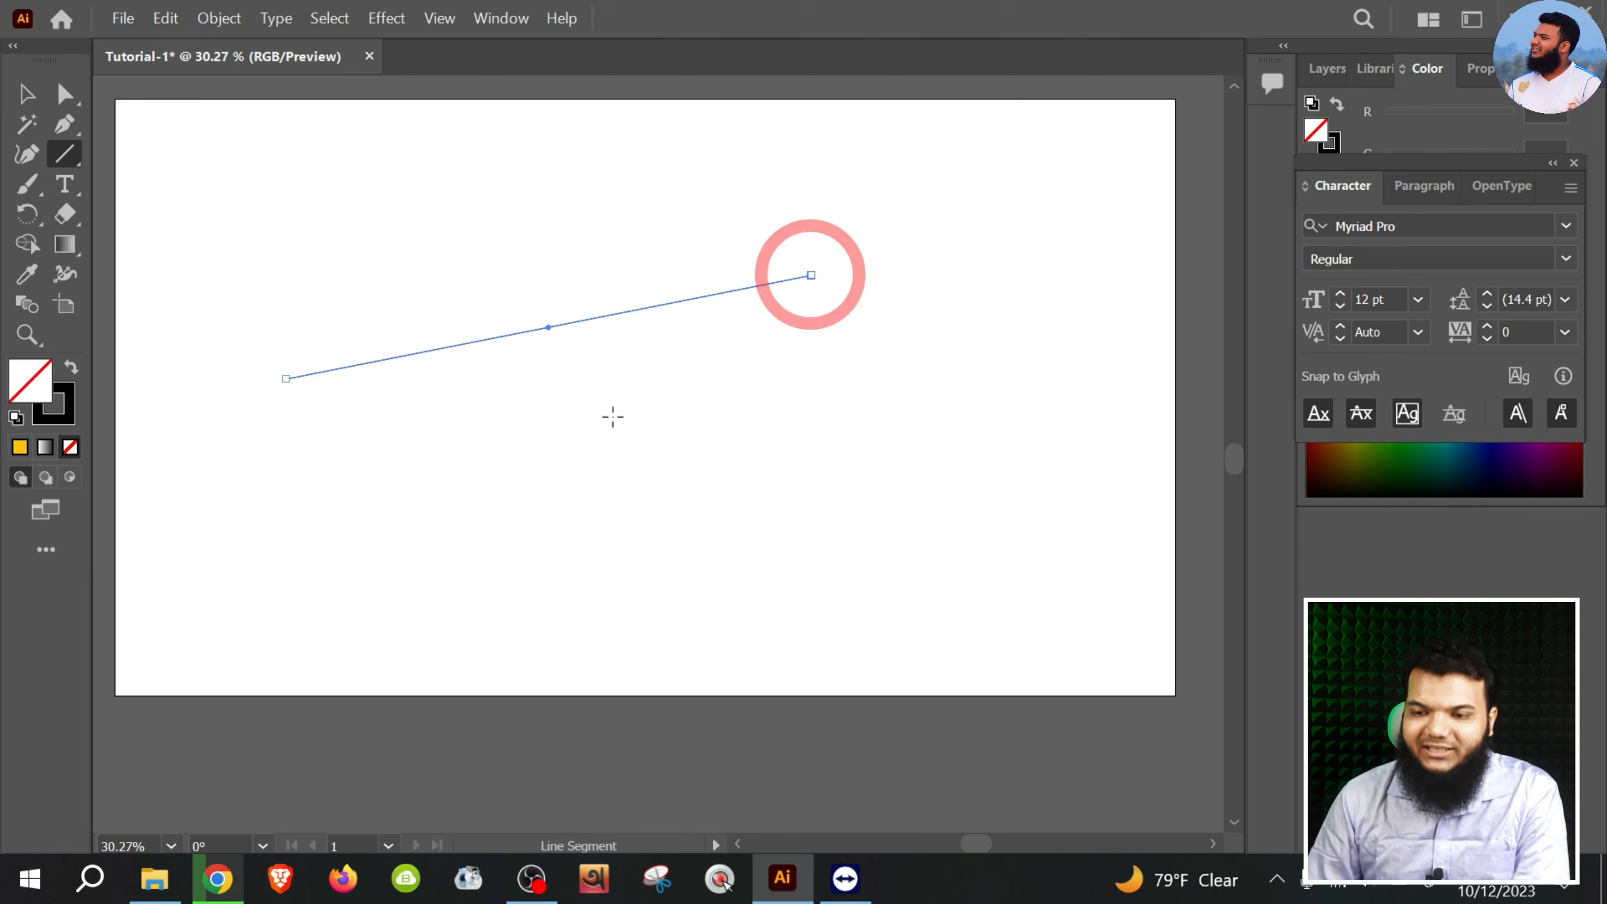
pyautogui.moveTo(484, 491); pyautogui.dragTo(903, 338)
pyautogui.moveTo(863, 540); pyautogui.dragTo(1017, 308)
pyautogui.moveTo(846, 307); pyautogui.dragTo(623, 232)
pyautogui.moveTo(884, 204); pyautogui.dragTo(493, 249)
pyautogui.moveTo(251, 214); pyautogui.dragTo(582, 615)
pyautogui.moveTo(368, 258); pyautogui.dragTo(641, 515)
pyautogui.moveTo(426, 180); pyautogui.dragTo(637, 357)
pyautogui.moveTo(533, 159); pyautogui.dragTo(756, 326)
pyautogui.moveTo(665, 142); pyautogui.dragTo(926, 443)
pyautogui.moveTo(783, 163); pyautogui.dragTo(970, 419)
pyautogui.moveTo(233, 261); pyautogui.dragTo(445, 600)
pyautogui.moveTo(118, 335); pyautogui.dragTo(285, 534)
pyautogui.moveTo(290, 218); pyautogui.dragTo(273, 543)
# Try to colour the steep line near the artboard's left side by setting its fill to bright blue.
pyautogui.click(46, 400)
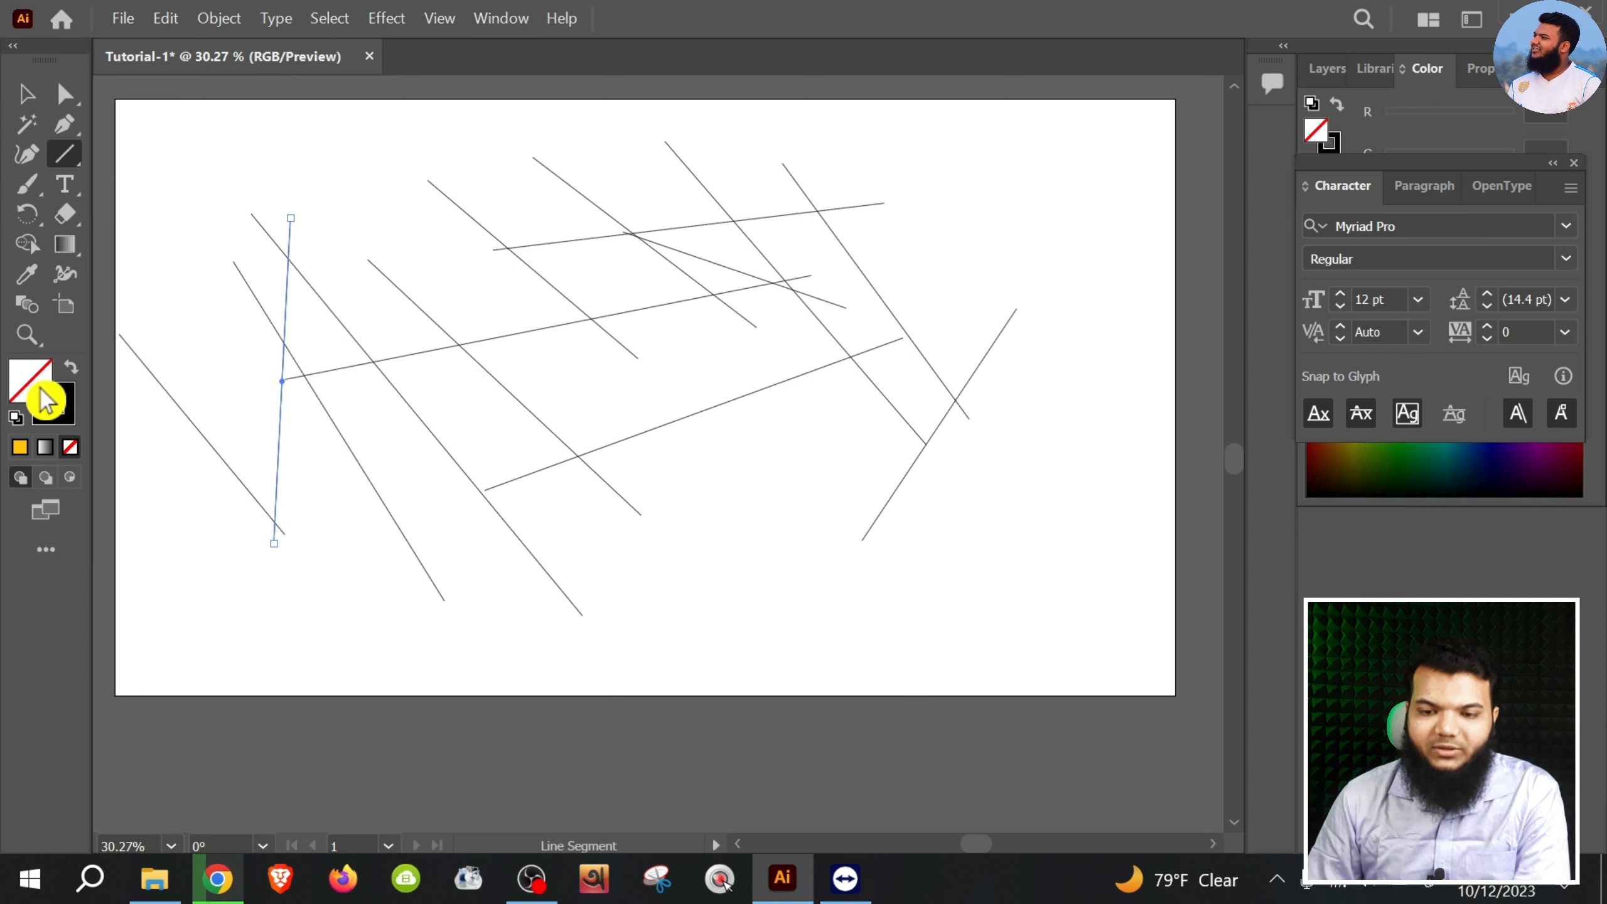
pyautogui.doubleClick(46, 391)
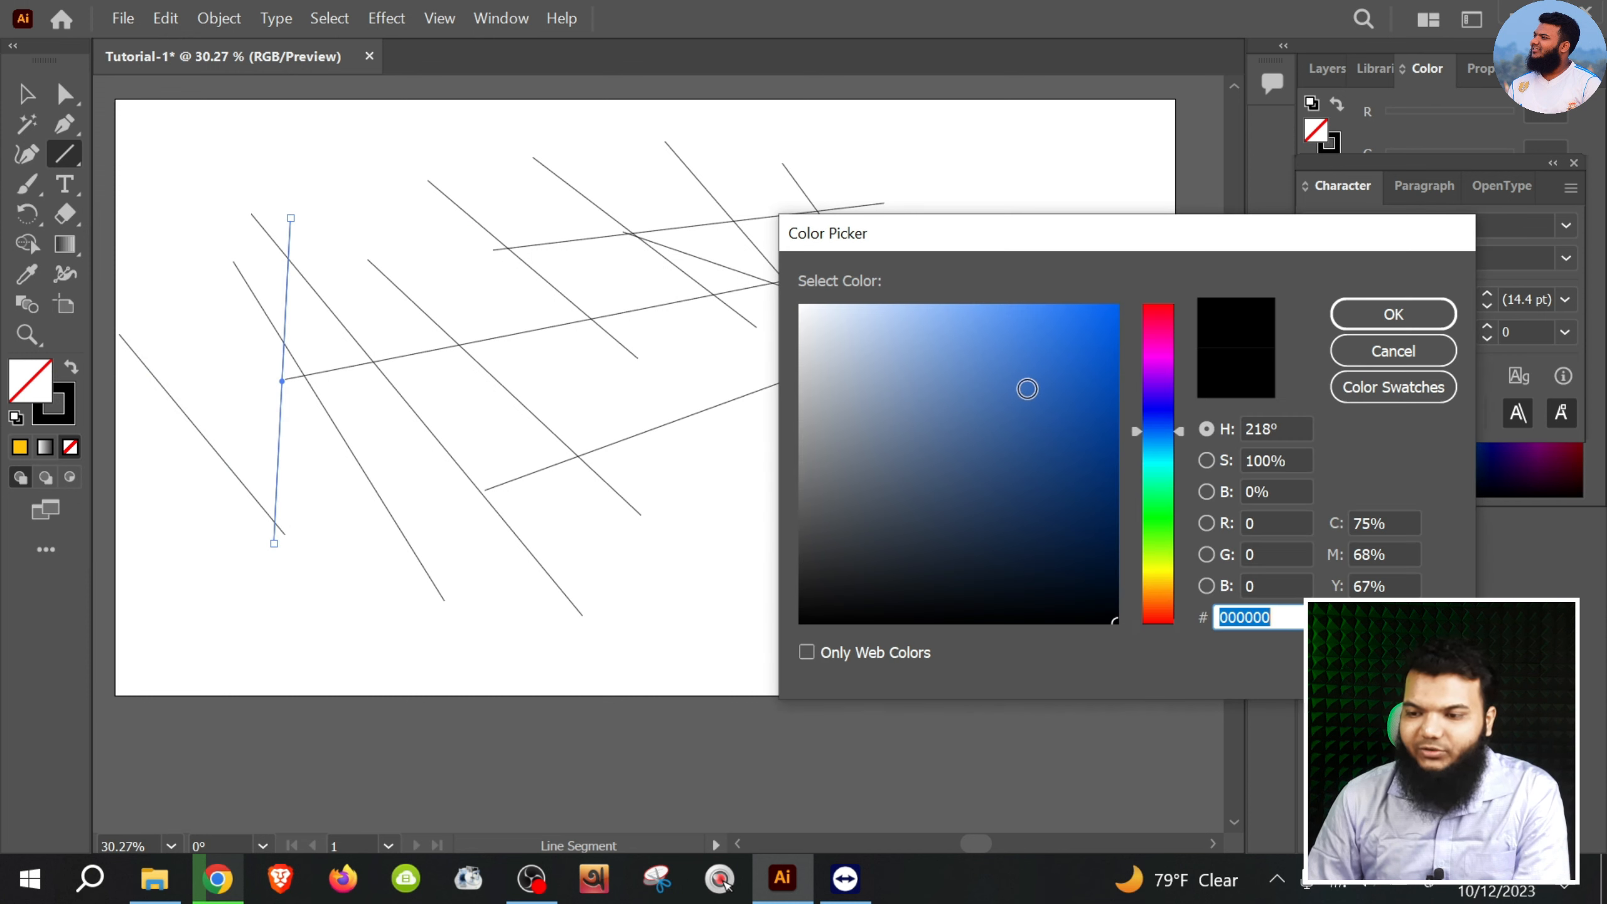
pyautogui.moveTo(1027, 387); pyautogui.dragTo(1116, 306)
pyautogui.click(1399, 323)
# Draw six more crossing line segments over the middle of the existing lines.
pyautogui.moveTo(459, 251); pyautogui.dragTo(740, 491)
pyautogui.moveTo(624, 259); pyautogui.dragTo(886, 470)
pyautogui.moveTo(606, 470); pyautogui.dragTo(923, 292)
pyautogui.moveTo(548, 350); pyautogui.dragTo(905, 253)
pyautogui.moveTo(577, 397); pyautogui.dragTo(840, 205)
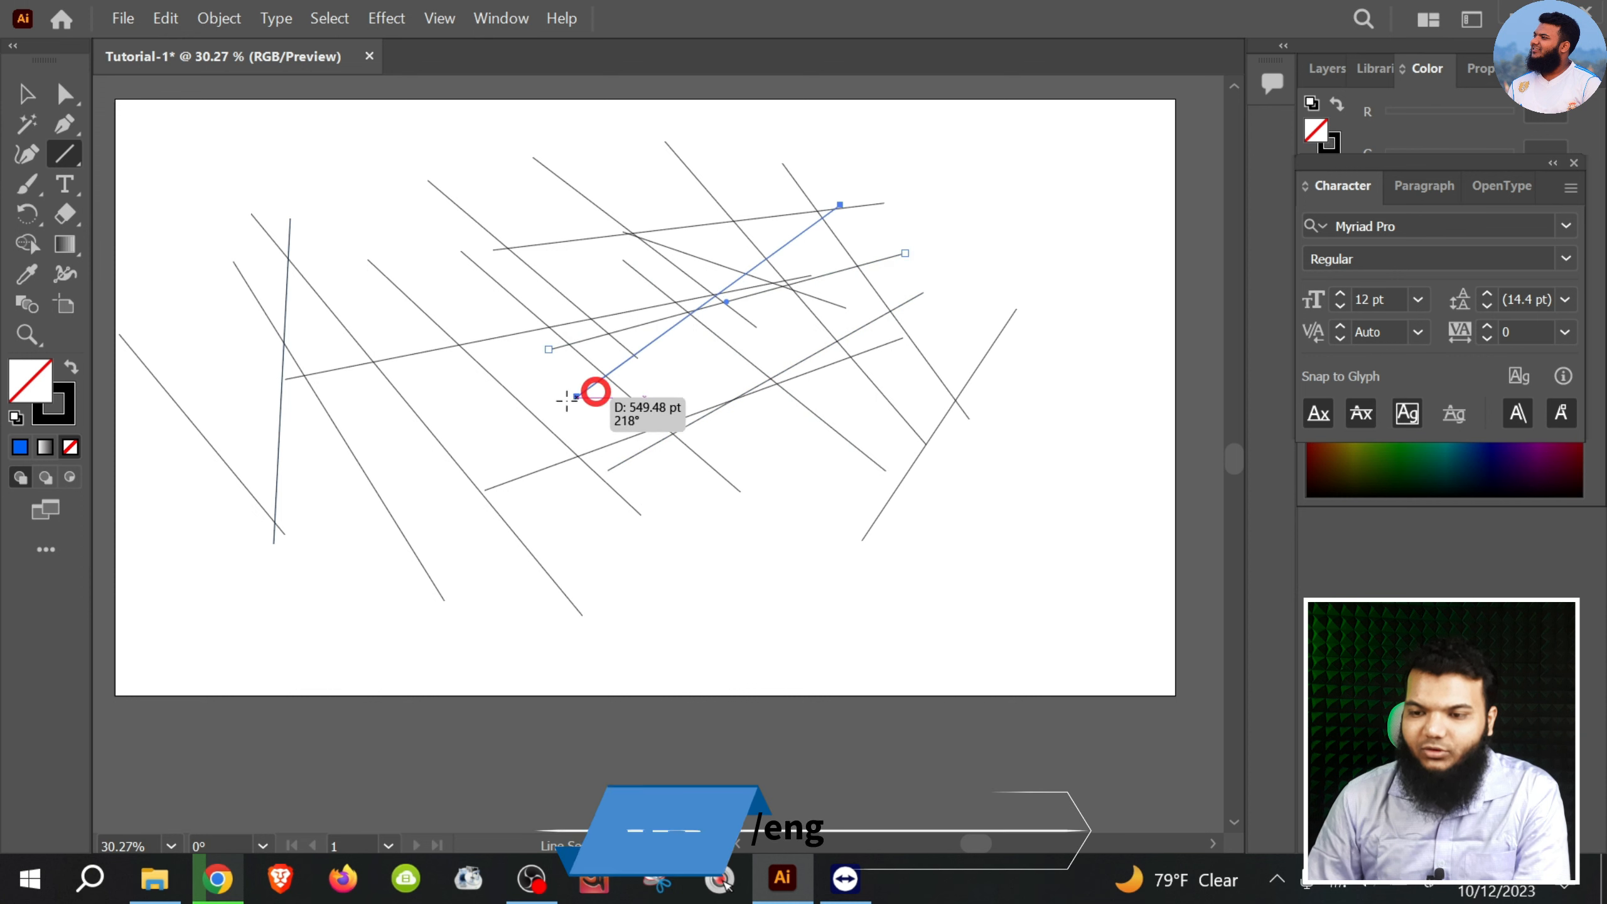
pyautogui.moveTo(392, 188); pyautogui.dragTo(670, 611)
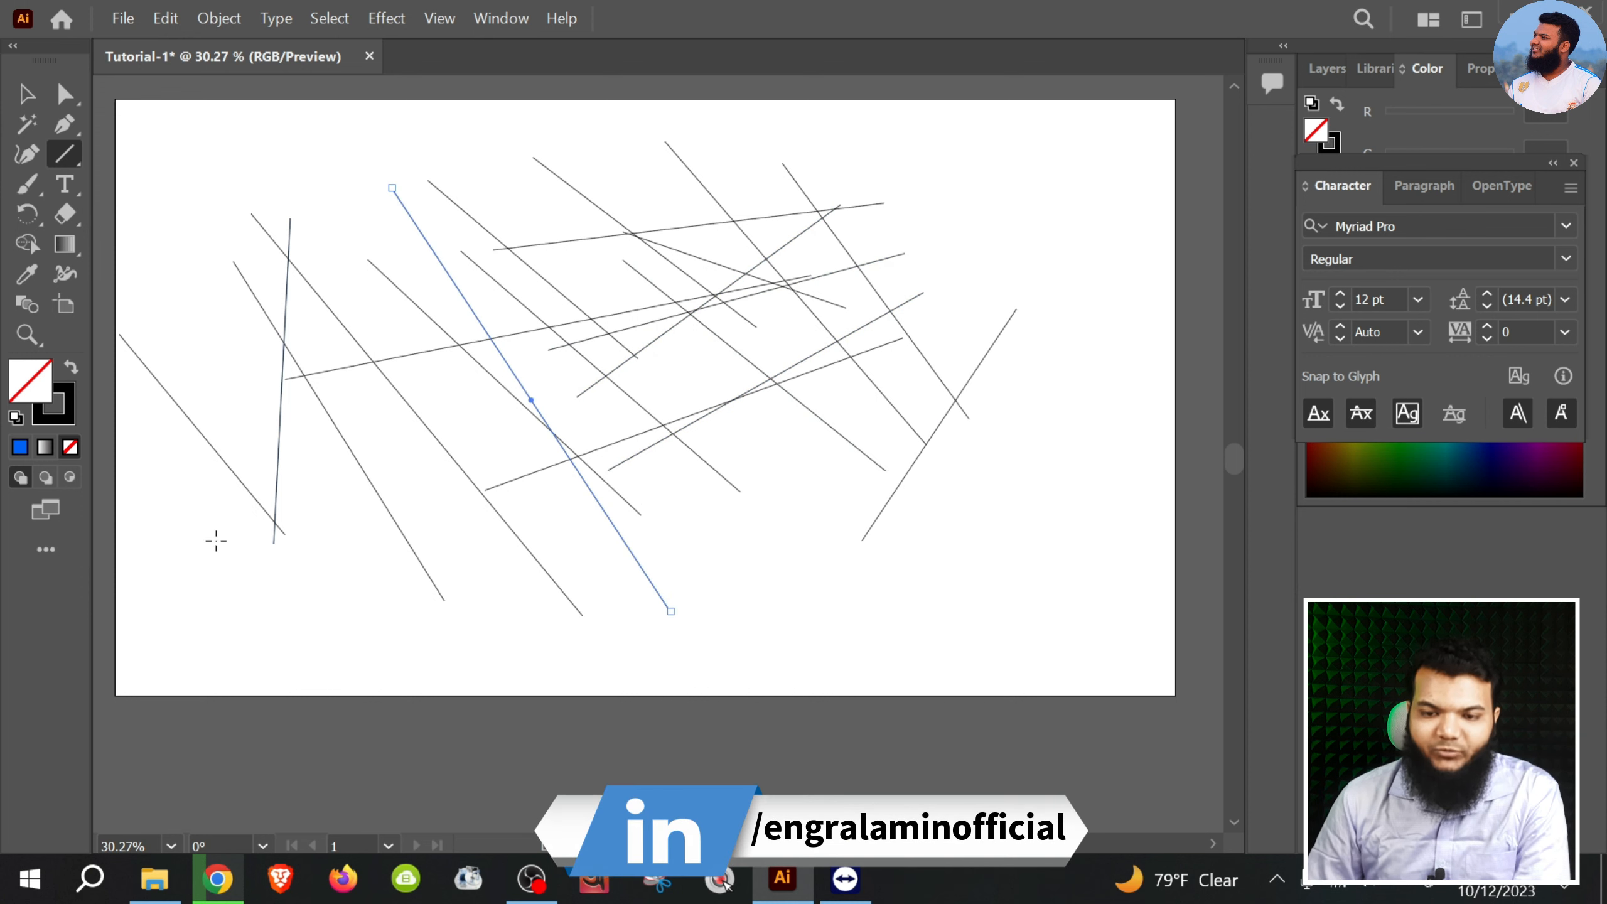
# Apply a blue fill to the long diagonal line and draw three more diagonal lines across the artboard's left half and centre.
pyautogui.doubleClick(54, 388)
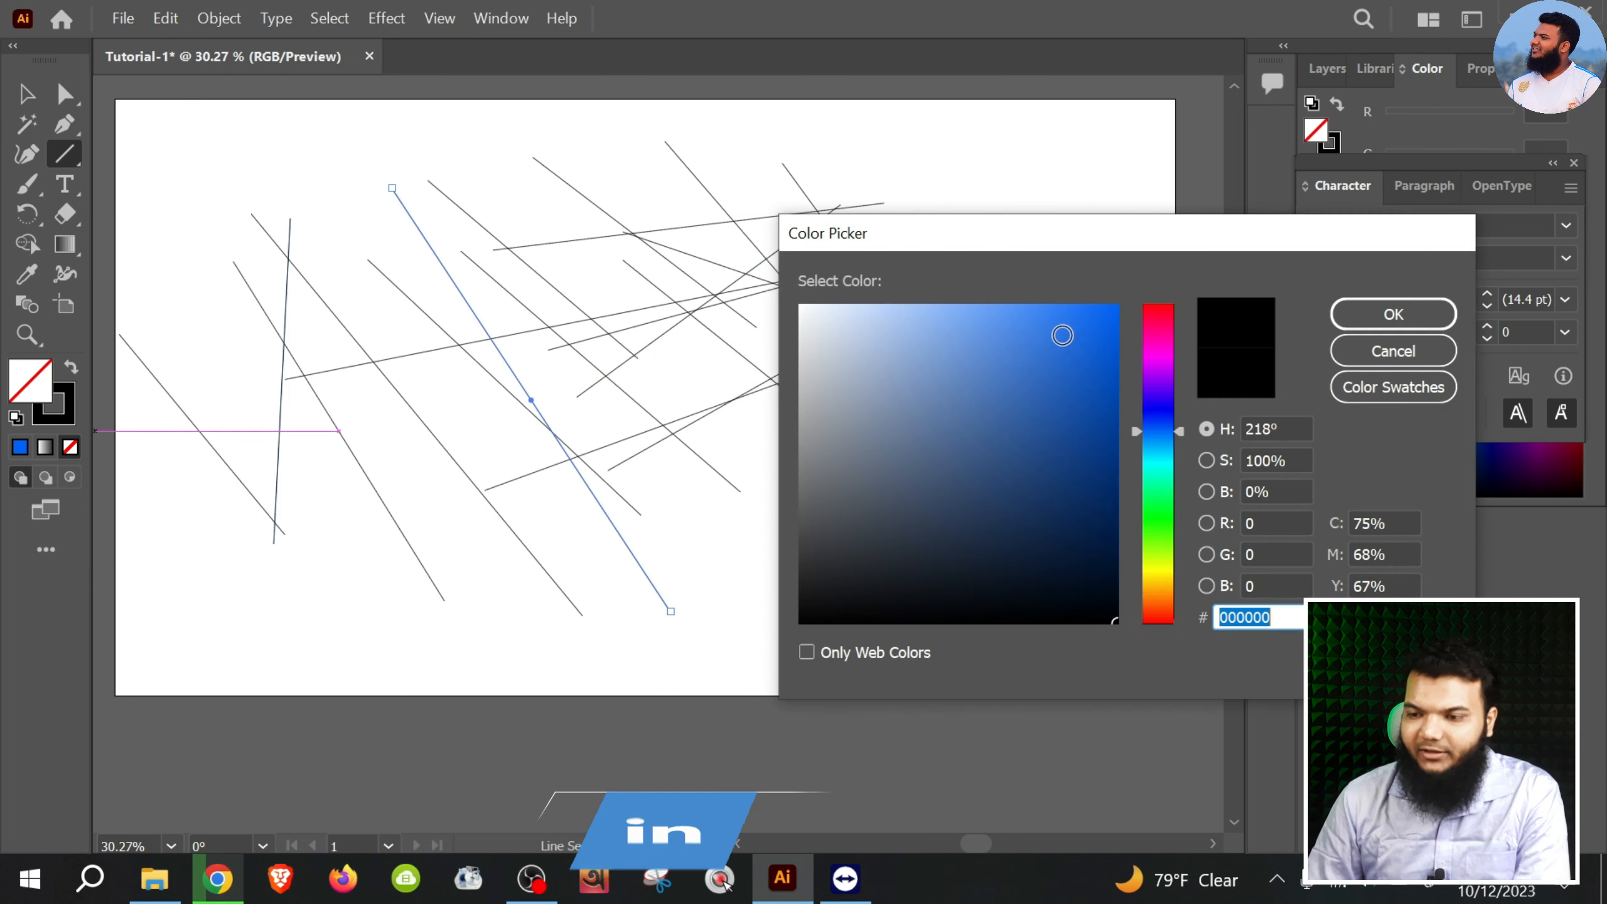
pyautogui.moveTo(1062, 335); pyautogui.dragTo(1151, 335)
pyautogui.click(1366, 323)
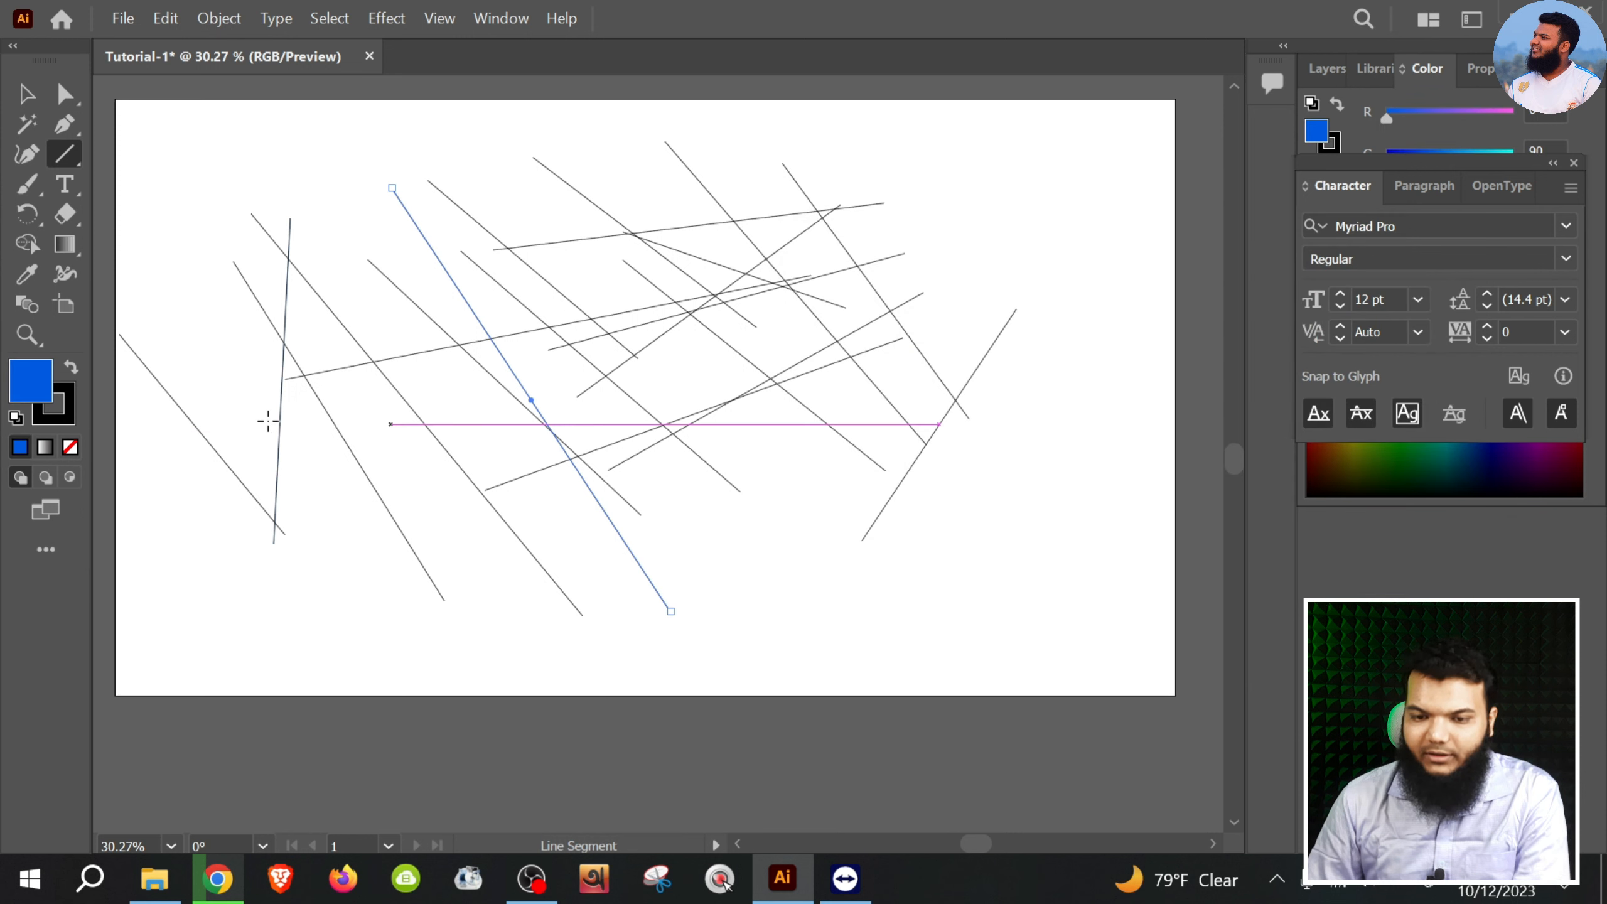
pyautogui.moveTo(223, 327)
pyautogui.mouseDown()
pyautogui.moveTo(314, 407)
pyautogui.moveTo(659, 541)
pyautogui.mouseUp()
pyautogui.moveTo(440, 327)
pyautogui.mouseDown()
pyautogui.moveTo(542, 395)
pyautogui.moveTo(669, 446)
pyautogui.mouseUp()
pyautogui.moveTo(511, 294); pyautogui.dragTo(659, 403)
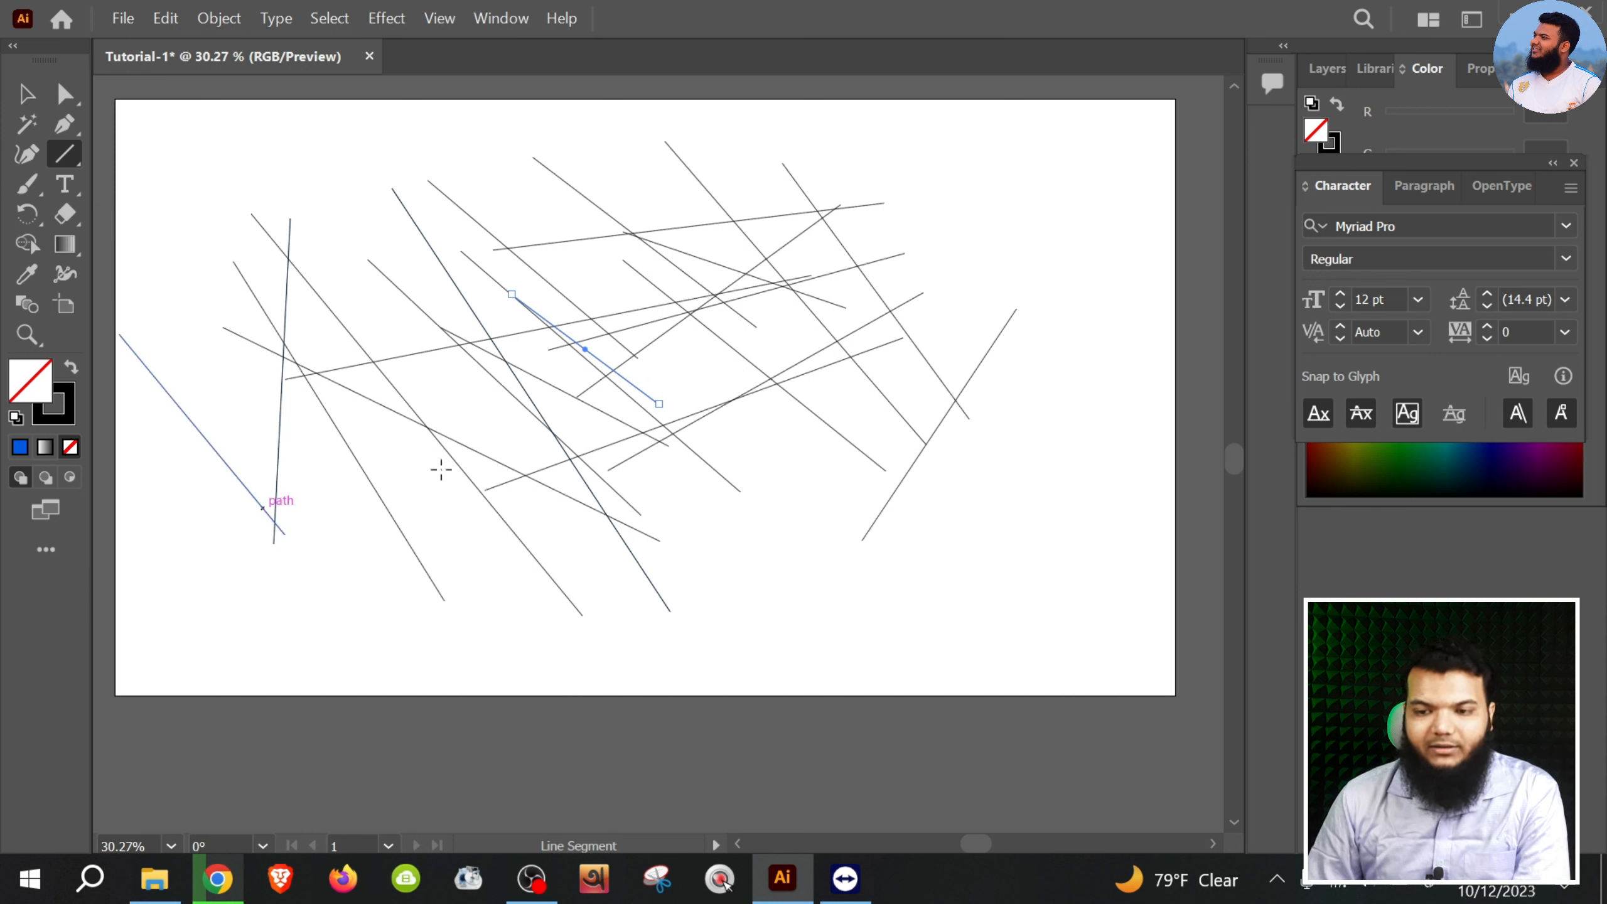
# Delete all the lines and draw three freely angled lines crossing each other on the artboard's left side.
pyautogui.hotkey('ctrl', 'a')
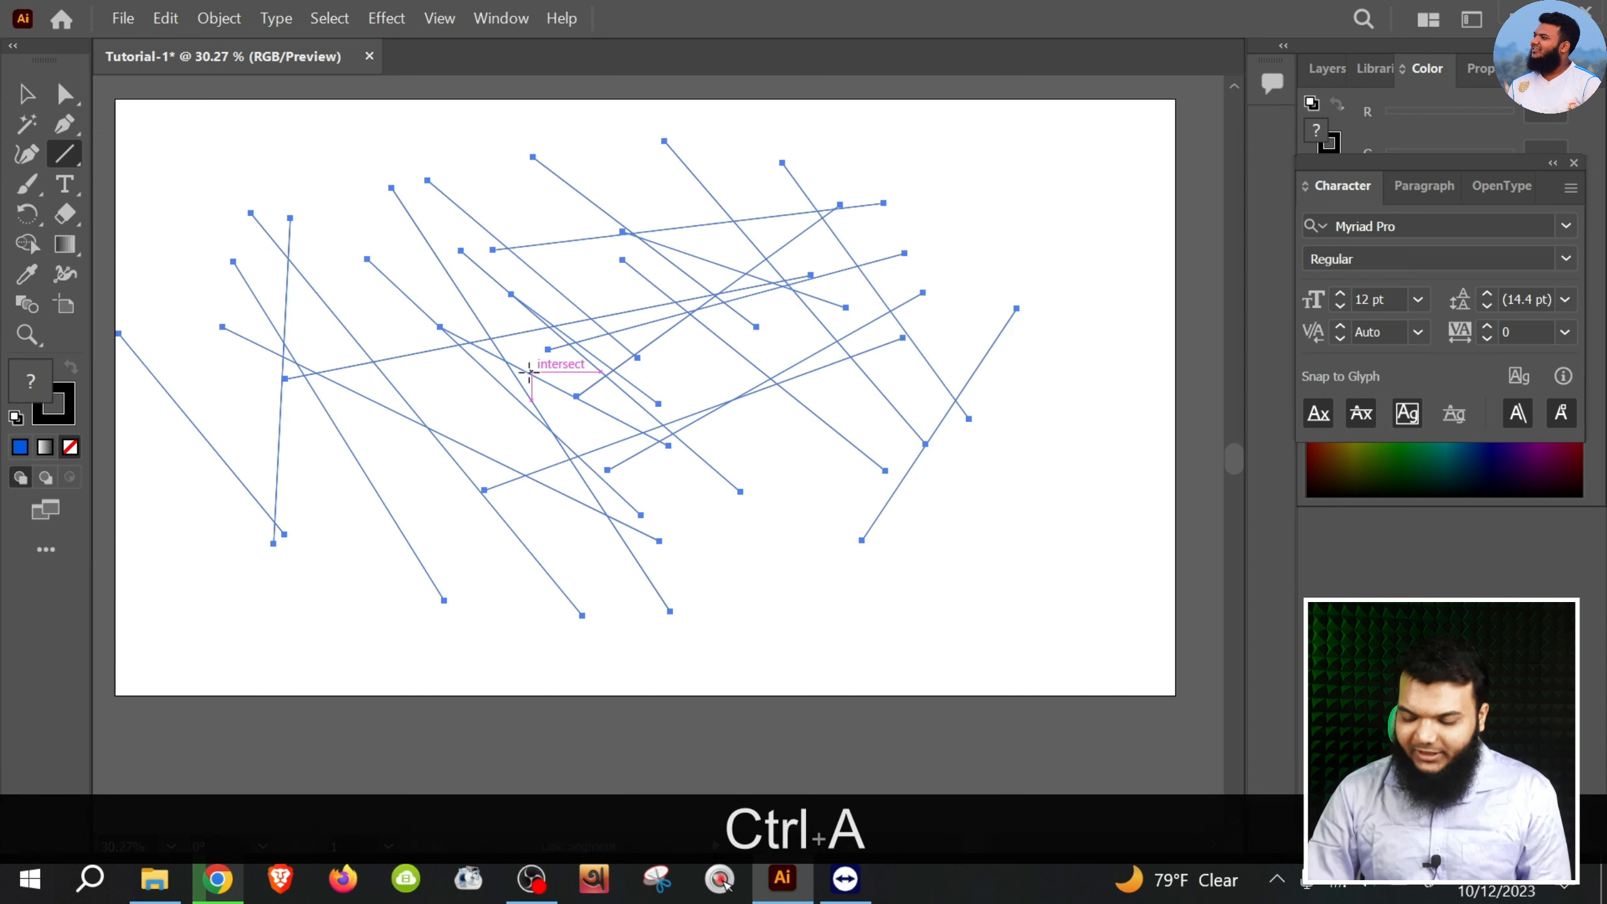
pyautogui.press('Delete')
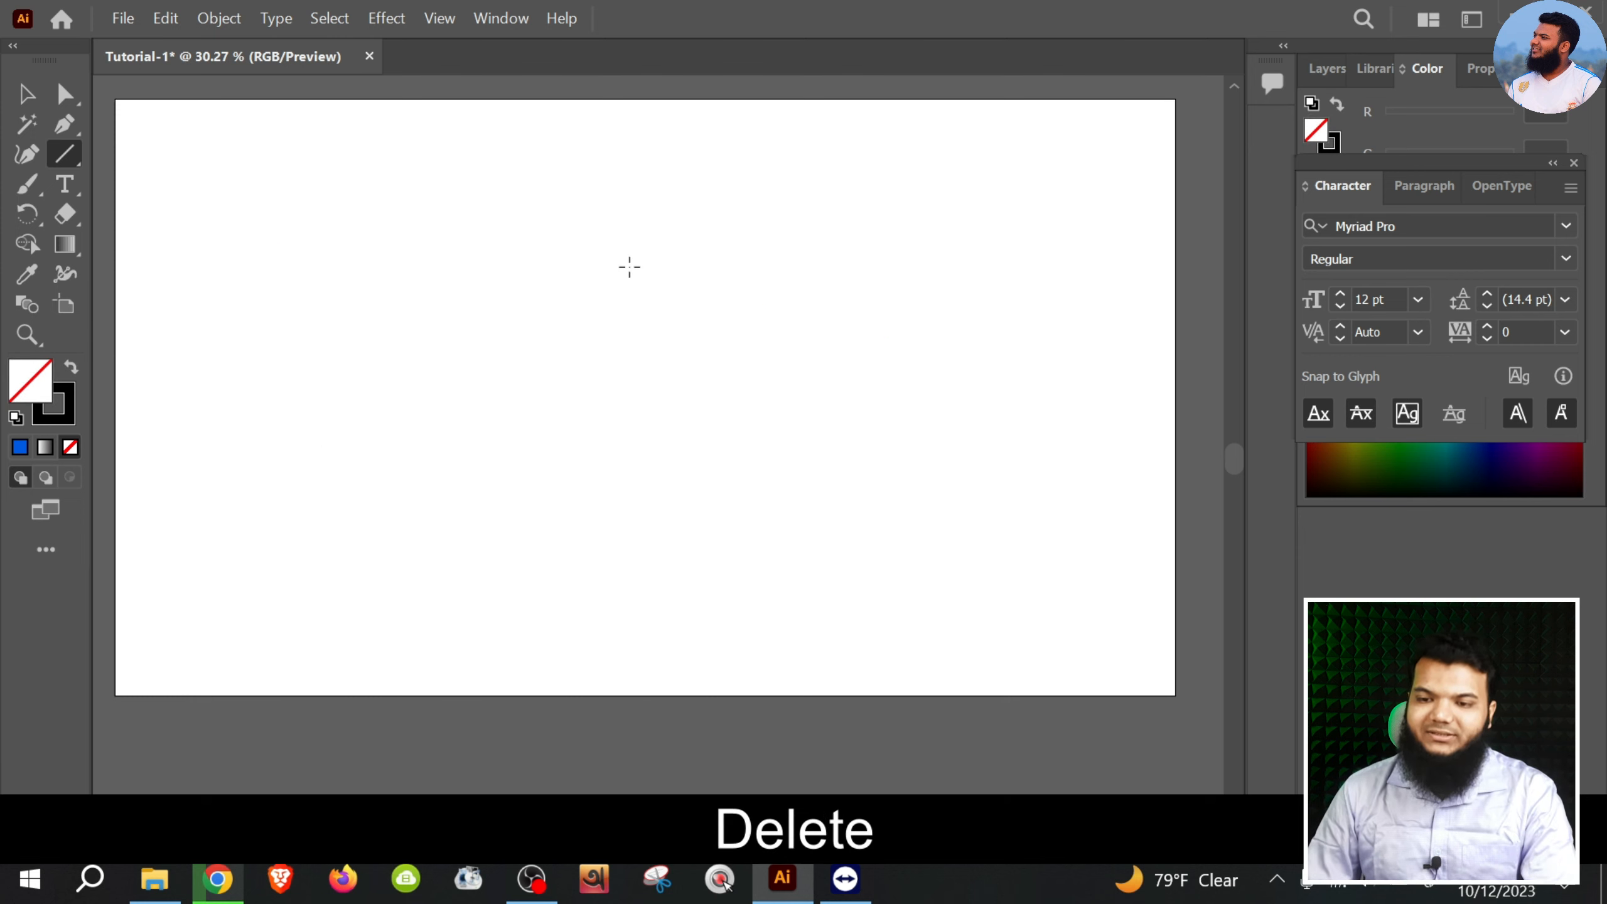
pyautogui.moveTo(276, 207)
pyautogui.mouseDown()
pyautogui.moveTo(588, 445)
pyautogui.moveTo(804, 179)
pyautogui.moveTo(890, 284)
pyautogui.moveTo(932, 451)
pyautogui.moveTo(811, 237)
pyautogui.moveTo(552, 772)
pyautogui.moveTo(80, 600)
pyautogui.moveTo(348, 618)
pyautogui.mouseUp()
pyautogui.moveTo(290, 297); pyautogui.dragTo(477, 446)
pyautogui.moveTo(471, 295)
pyautogui.mouseDown()
pyautogui.moveTo(295, 456)
pyautogui.moveTo(248, 526)
pyautogui.mouseUp()
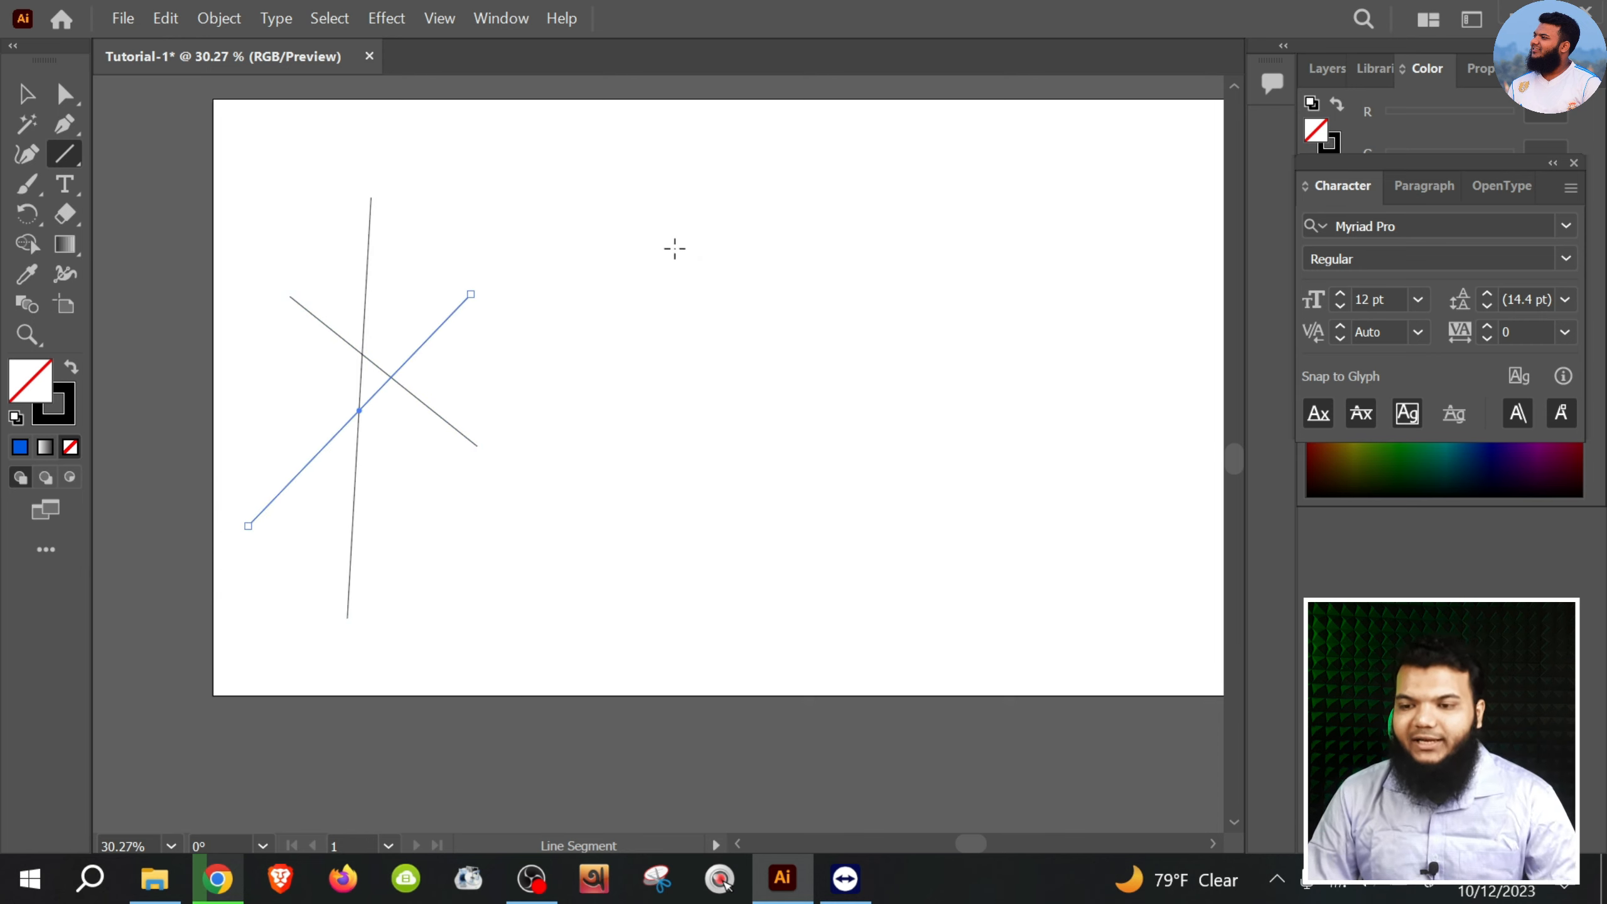
# Draw three perfectly horizontal lines beside the crossing ones, undoing one slanted attempt between them.
pyautogui.moveTo(675, 248); pyautogui.dragTo(1078, 274)
pyautogui.moveTo(685, 336); pyautogui.dragTo(1118, 371)
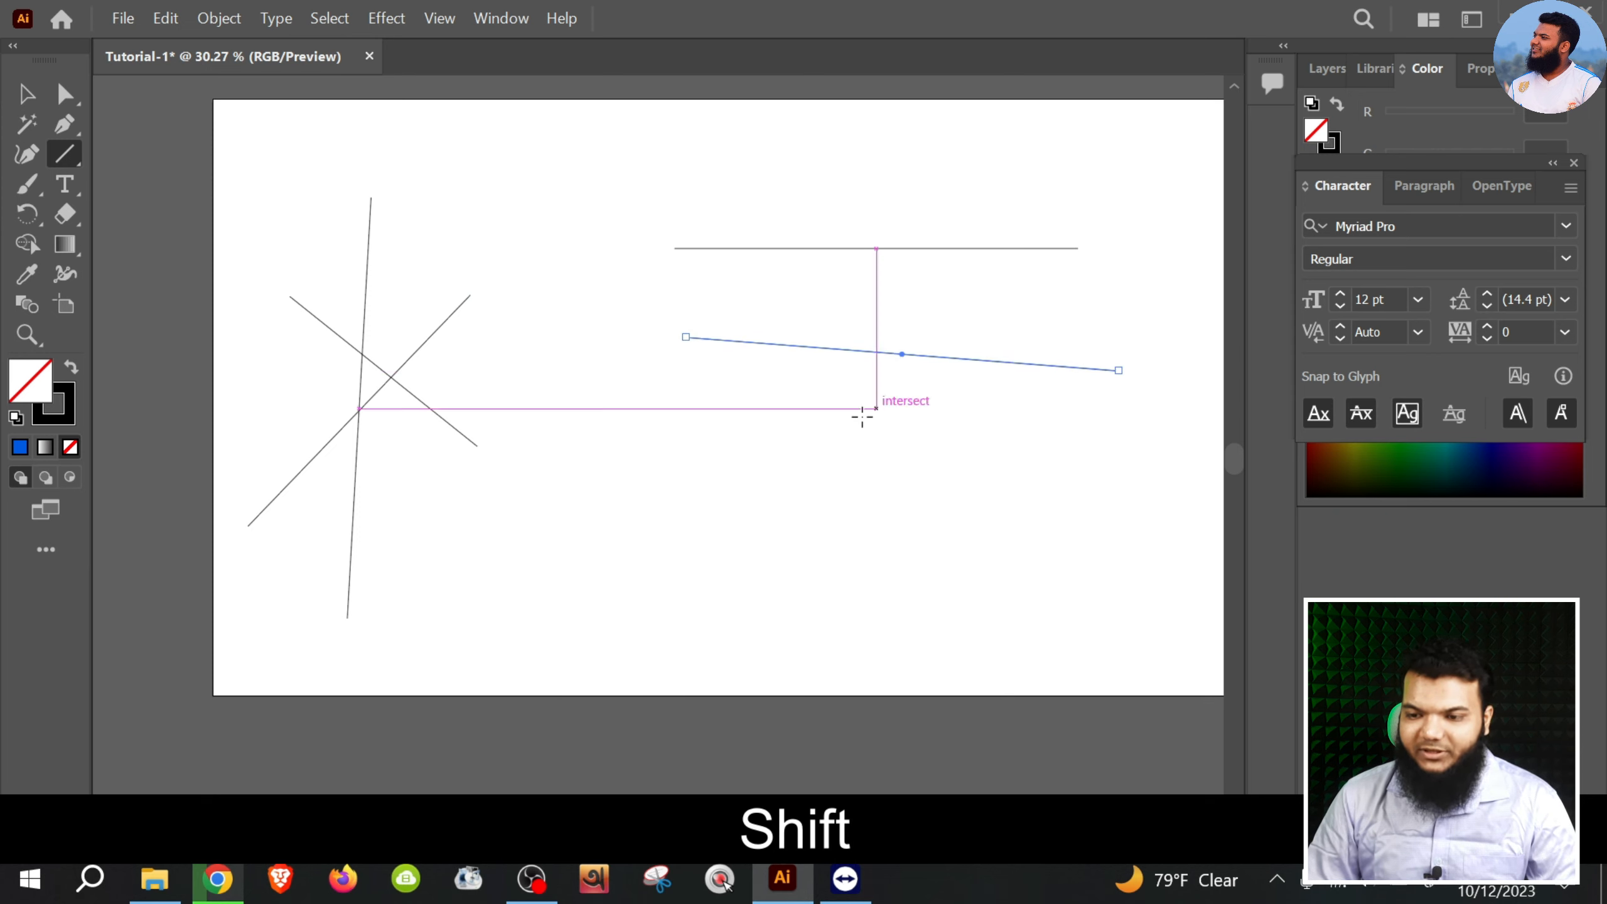
pyautogui.hotkey('ctrl', 'z')
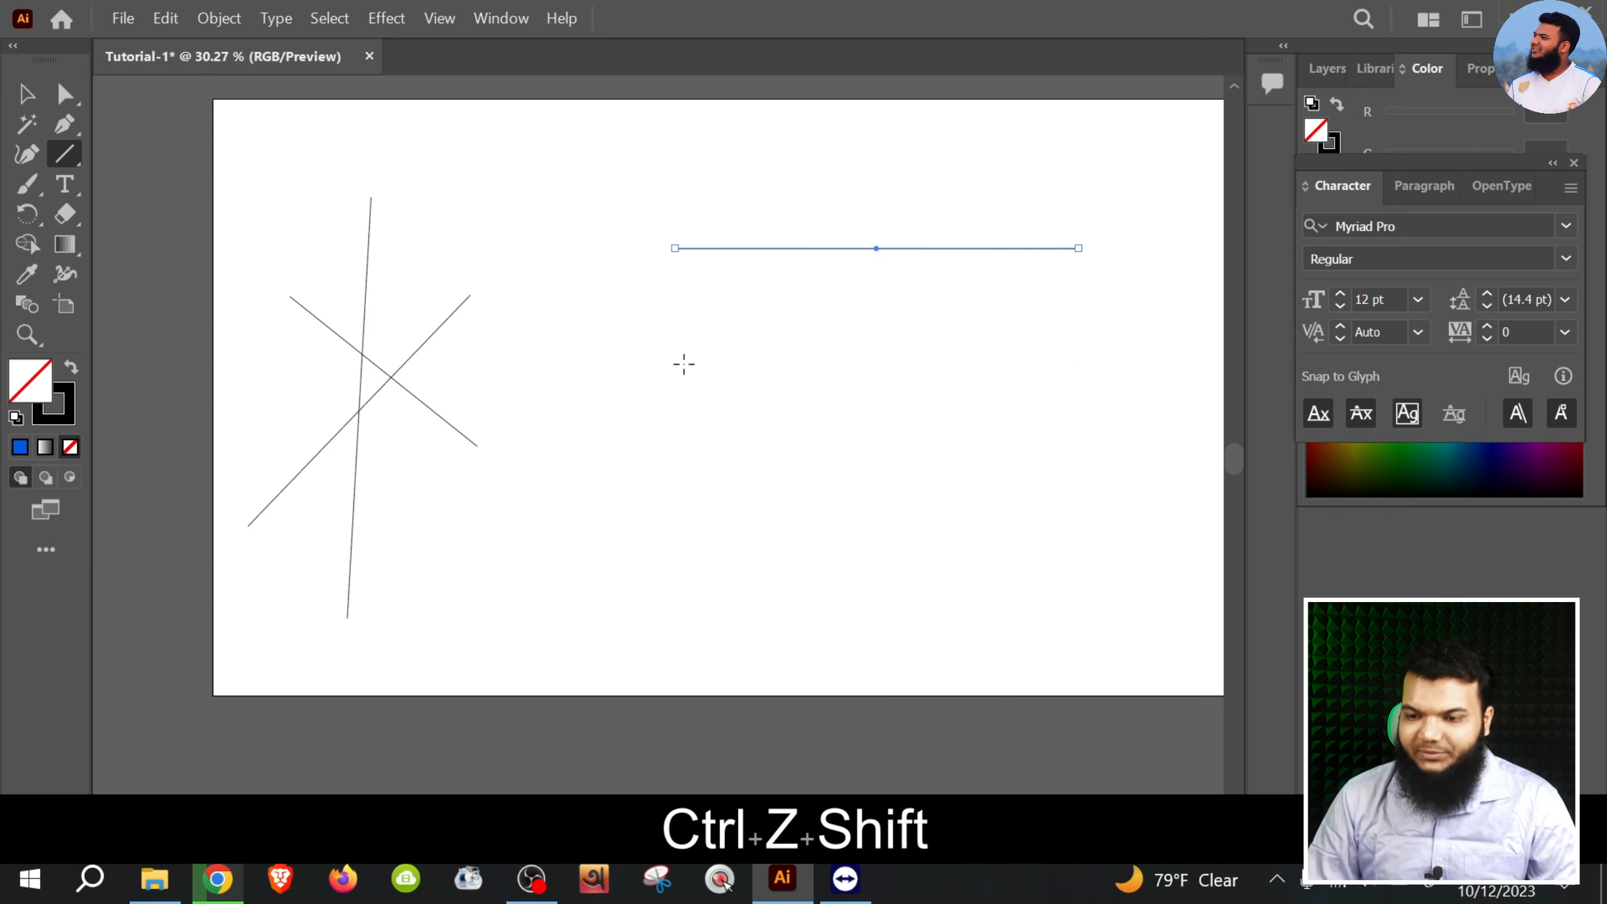
pyautogui.moveTo(682, 363); pyautogui.dragTo(1064, 367)
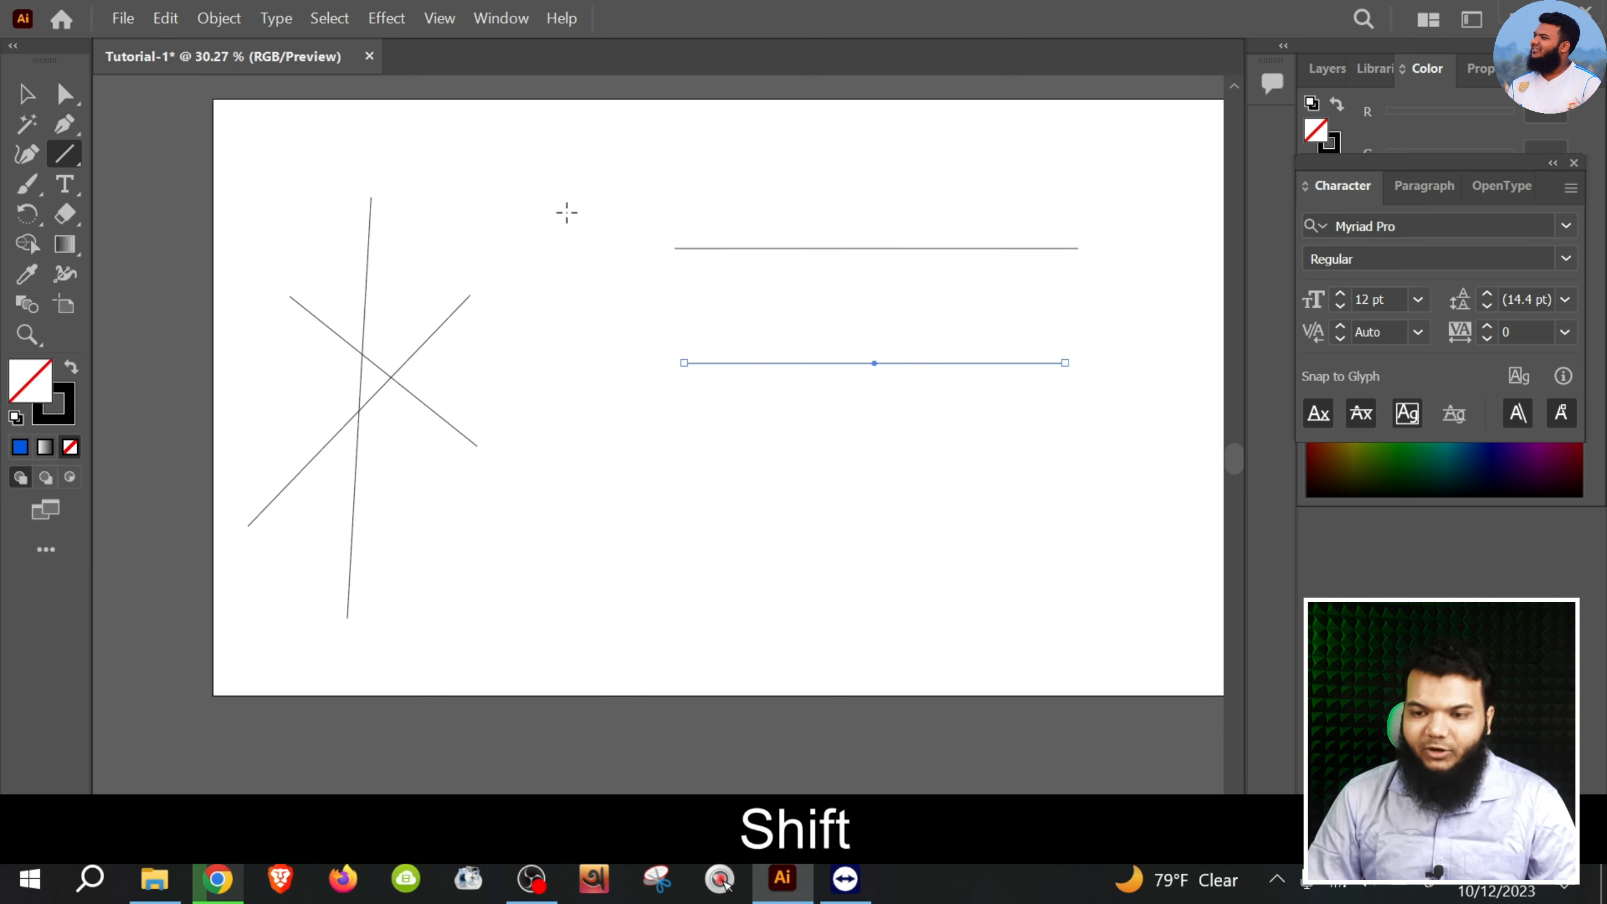
pyautogui.moveTo(565, 212)
pyautogui.mouseDown()
pyautogui.moveTo(574, 438)
pyautogui.moveTo(617, 557)
pyautogui.moveTo(630, 433)
pyautogui.moveTo(664, 646)
pyautogui.moveTo(775, 418)
pyautogui.moveTo(797, 492)
pyautogui.moveTo(590, 566)
pyautogui.moveTo(721, 526)
pyautogui.moveTo(807, 459)
pyautogui.moveTo(894, 276)
pyautogui.moveTo(861, 449)
pyautogui.moveTo(771, 520)
pyautogui.moveTo(658, 566)
pyautogui.moveTo(850, 486)
pyautogui.moveTo(940, 380)
pyautogui.moveTo(987, 269)
pyautogui.moveTo(753, 617)
pyautogui.moveTo(162, 478)
pyautogui.moveTo(146, 208)
pyautogui.moveTo(379, 420)
pyautogui.moveTo(937, 436)
pyautogui.moveTo(1013, 281)
pyautogui.mouseUp()
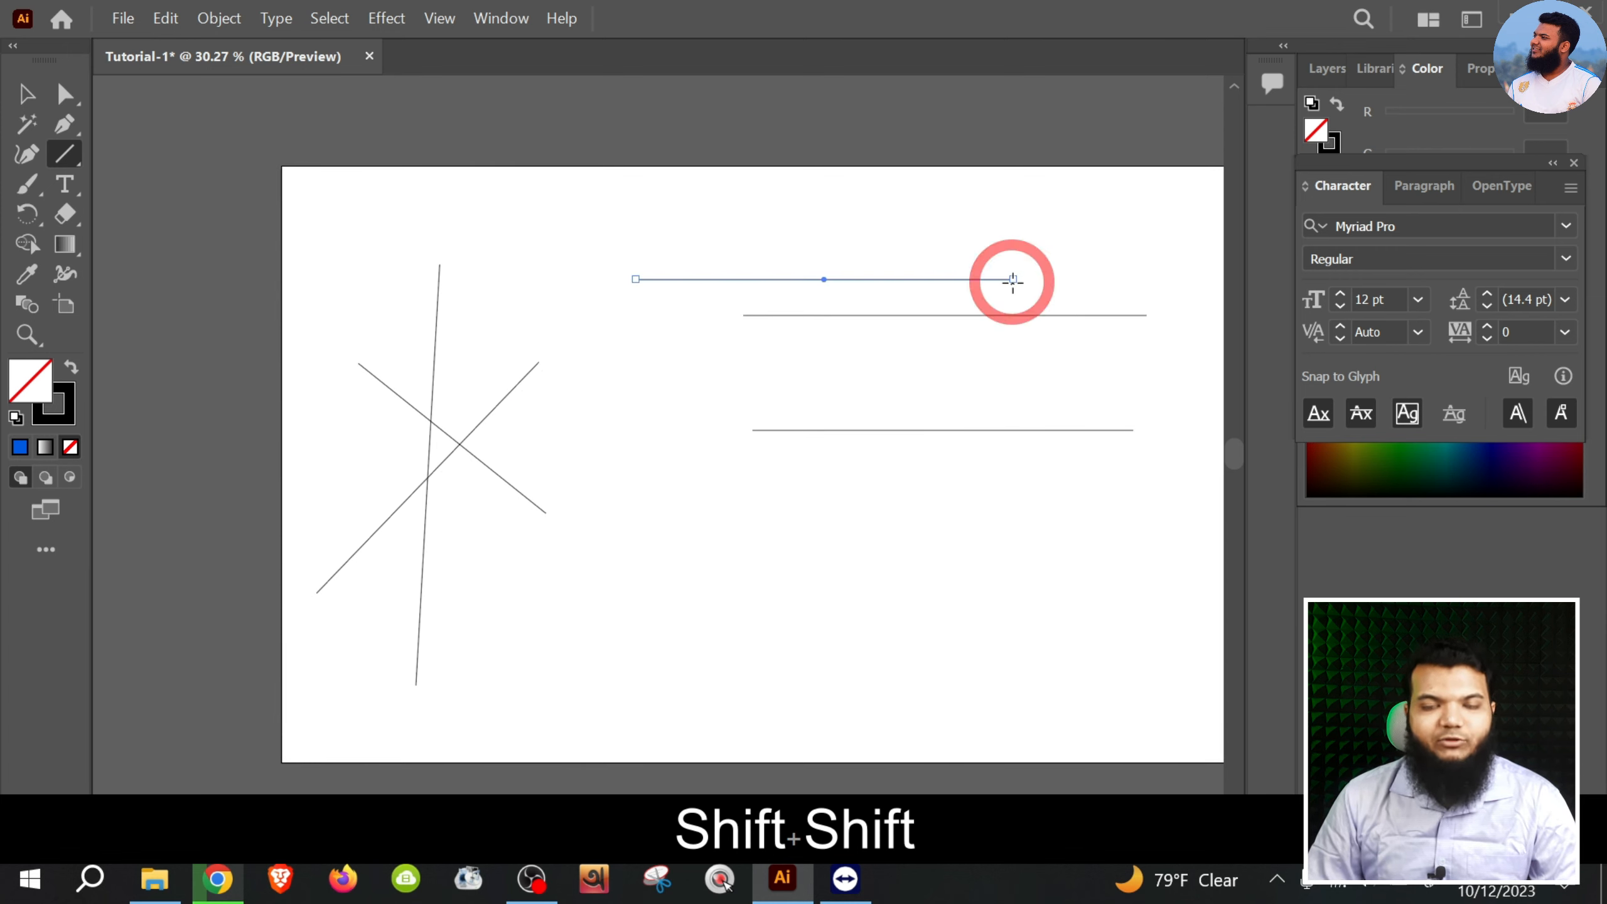
# Delete all six line segments from the artboard.
pyautogui.press('space')
pyautogui.moveTo(769, 508); pyautogui.dragTo(663, 492)
pyautogui.hotkey('ctrl', 'a')
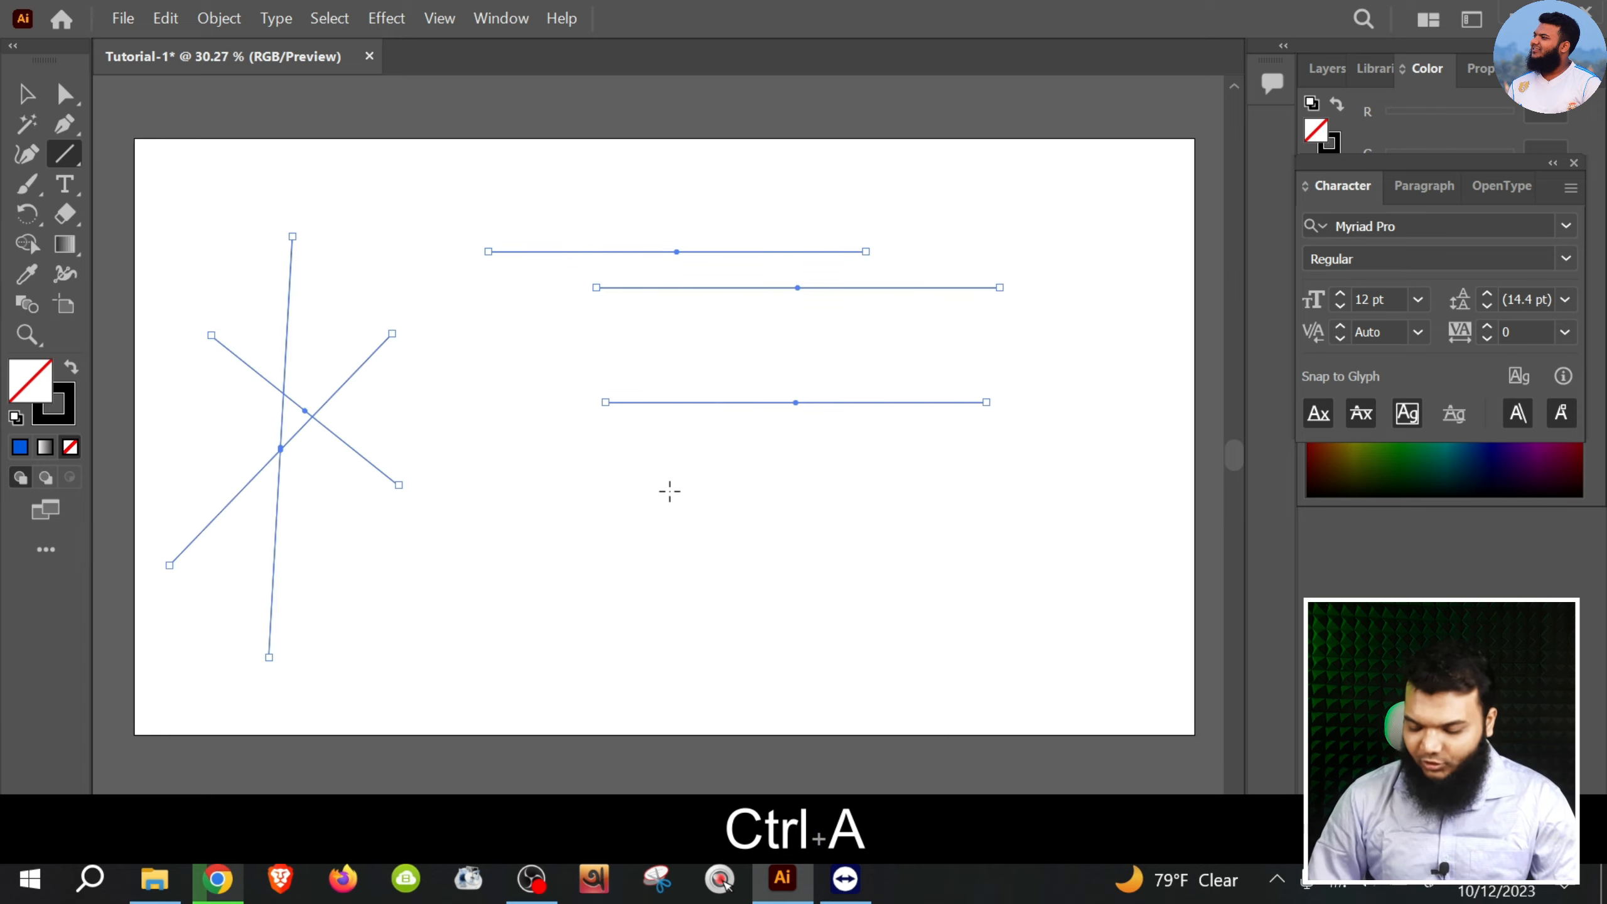
pyautogui.press('Delete')
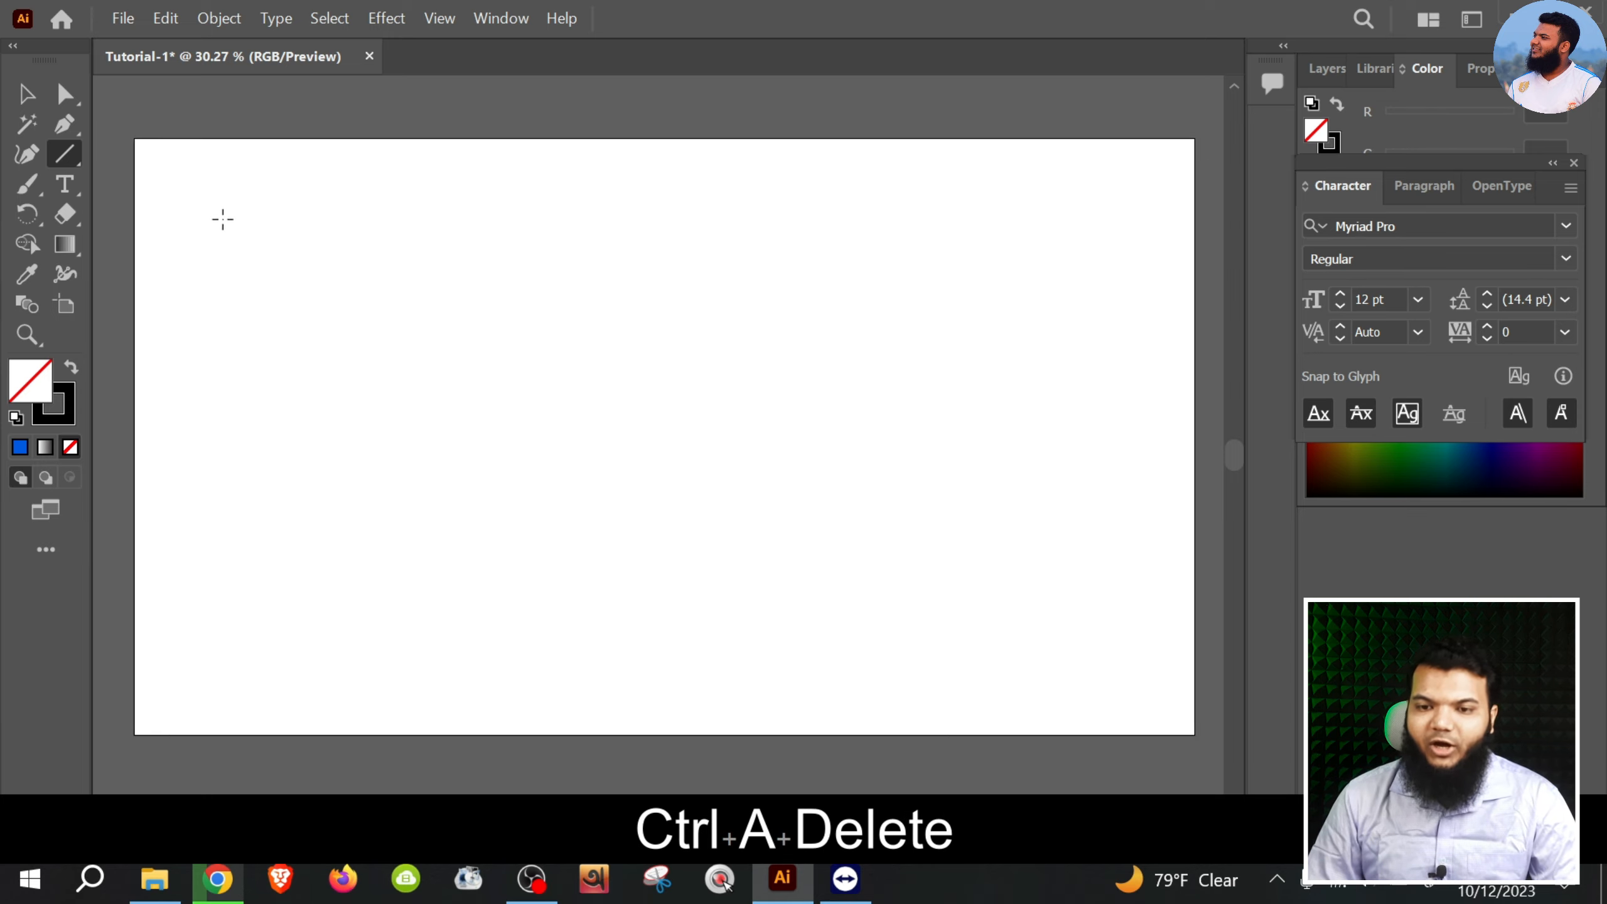
# Draw a large unfilled rectangle across the middle of the artboard with the Rounded Rectangle tool and round its corners slightly.
pyautogui.click(64, 153)
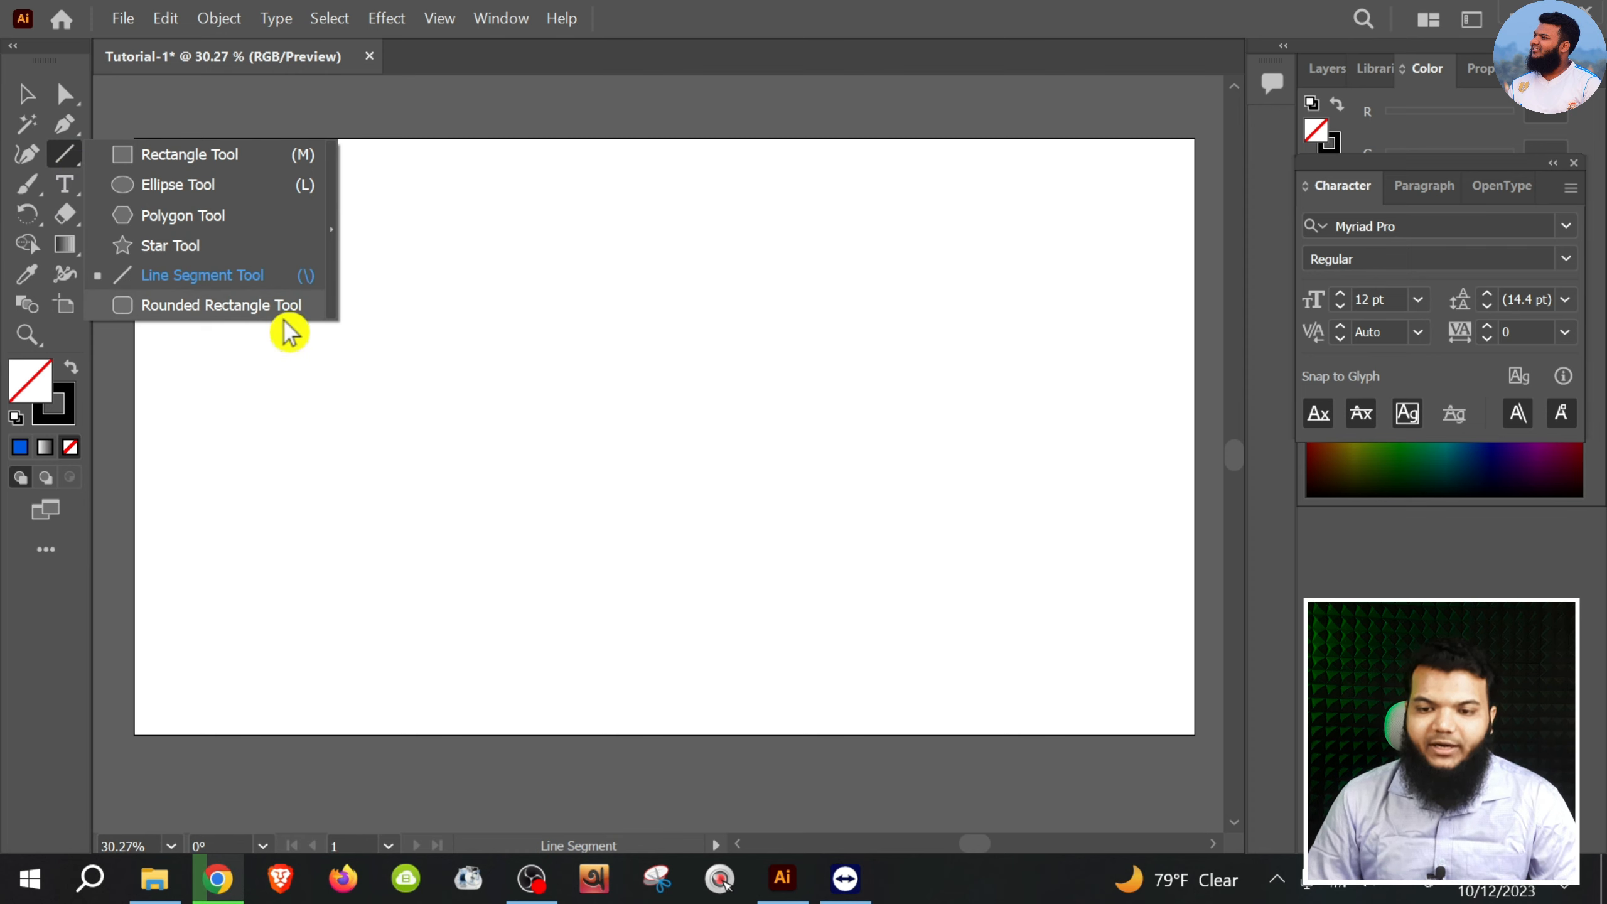
pyautogui.click(261, 306)
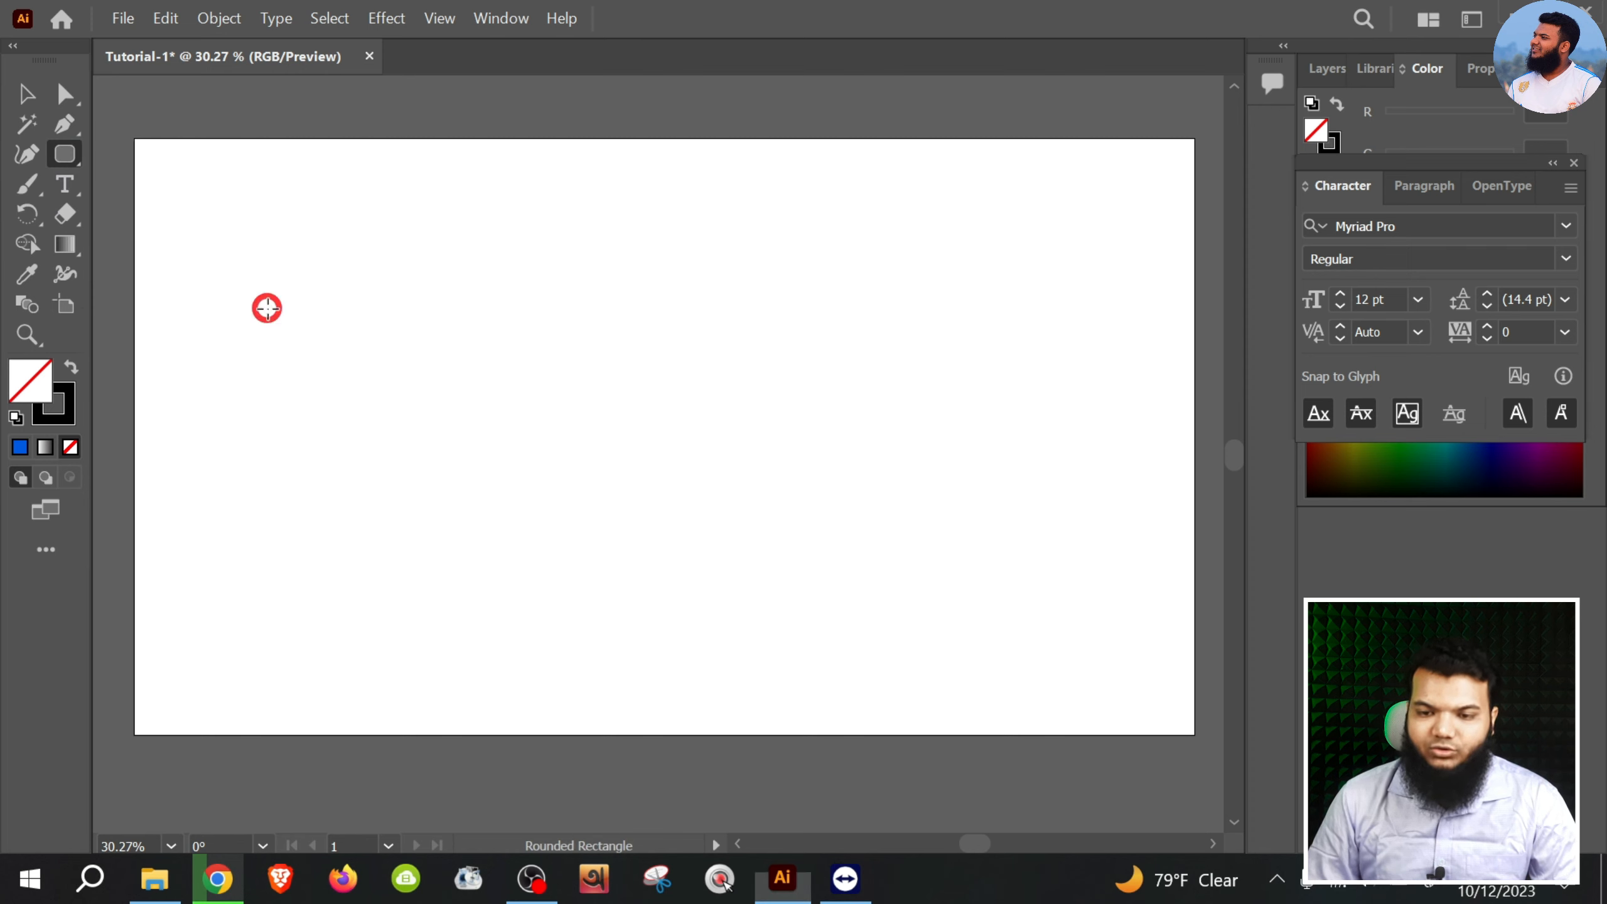
pyautogui.moveTo(343, 278); pyautogui.dragTo(901, 598)
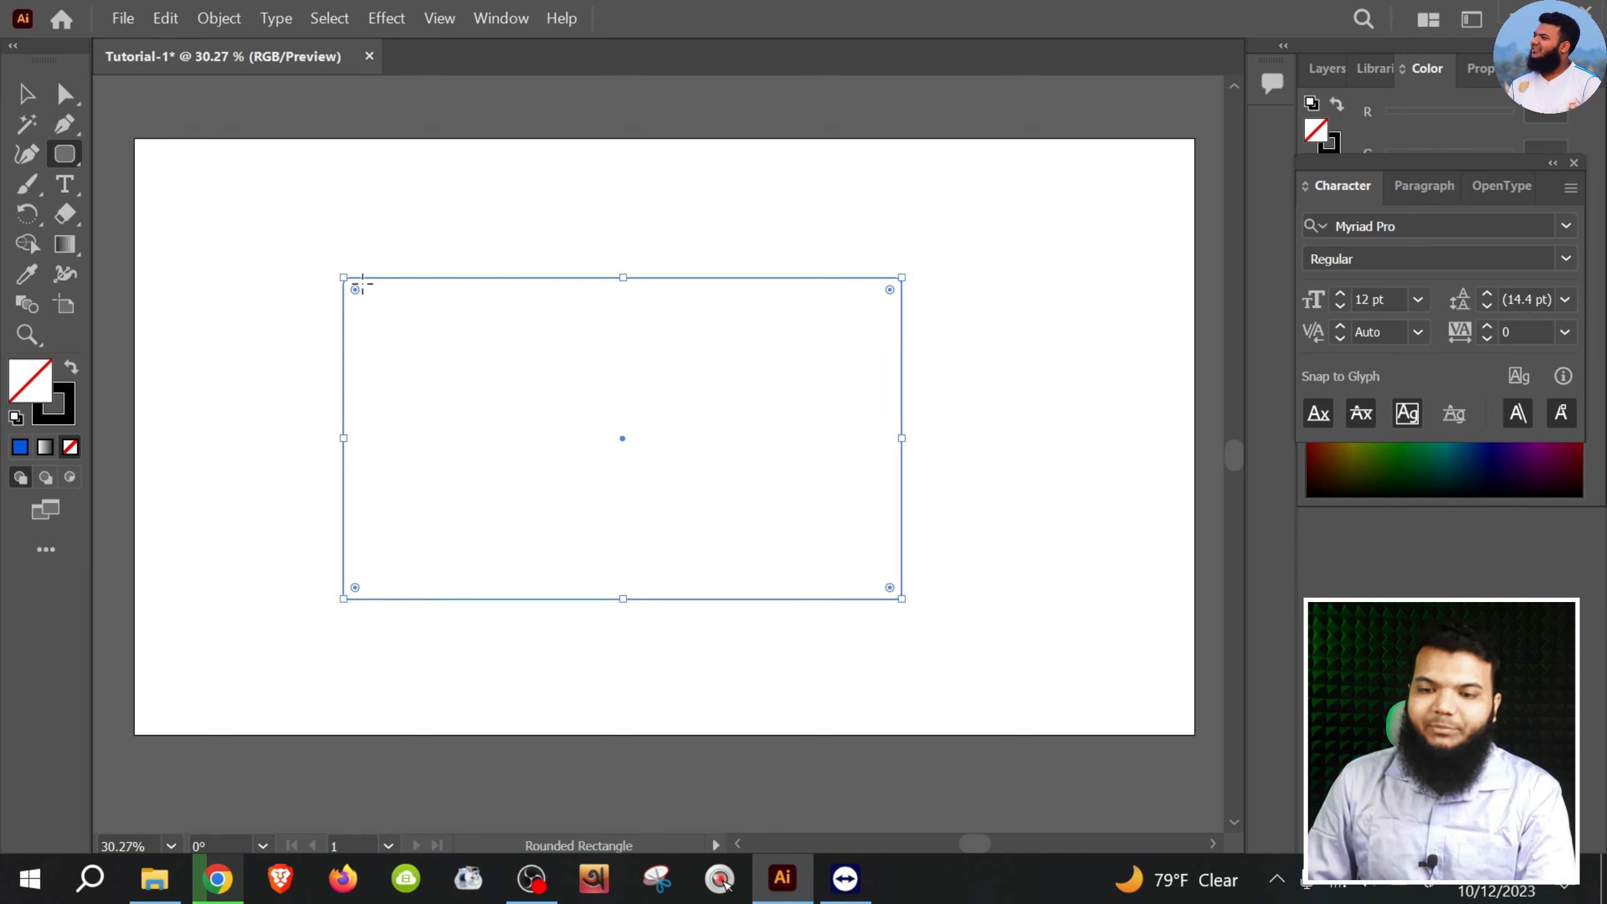
pyautogui.moveTo(355, 291); pyautogui.dragTo(286, 384)
# Fill the rounded rectangle with bright blue and increase the rounding of all four corners strongly.
pyautogui.doubleClick(32, 387)
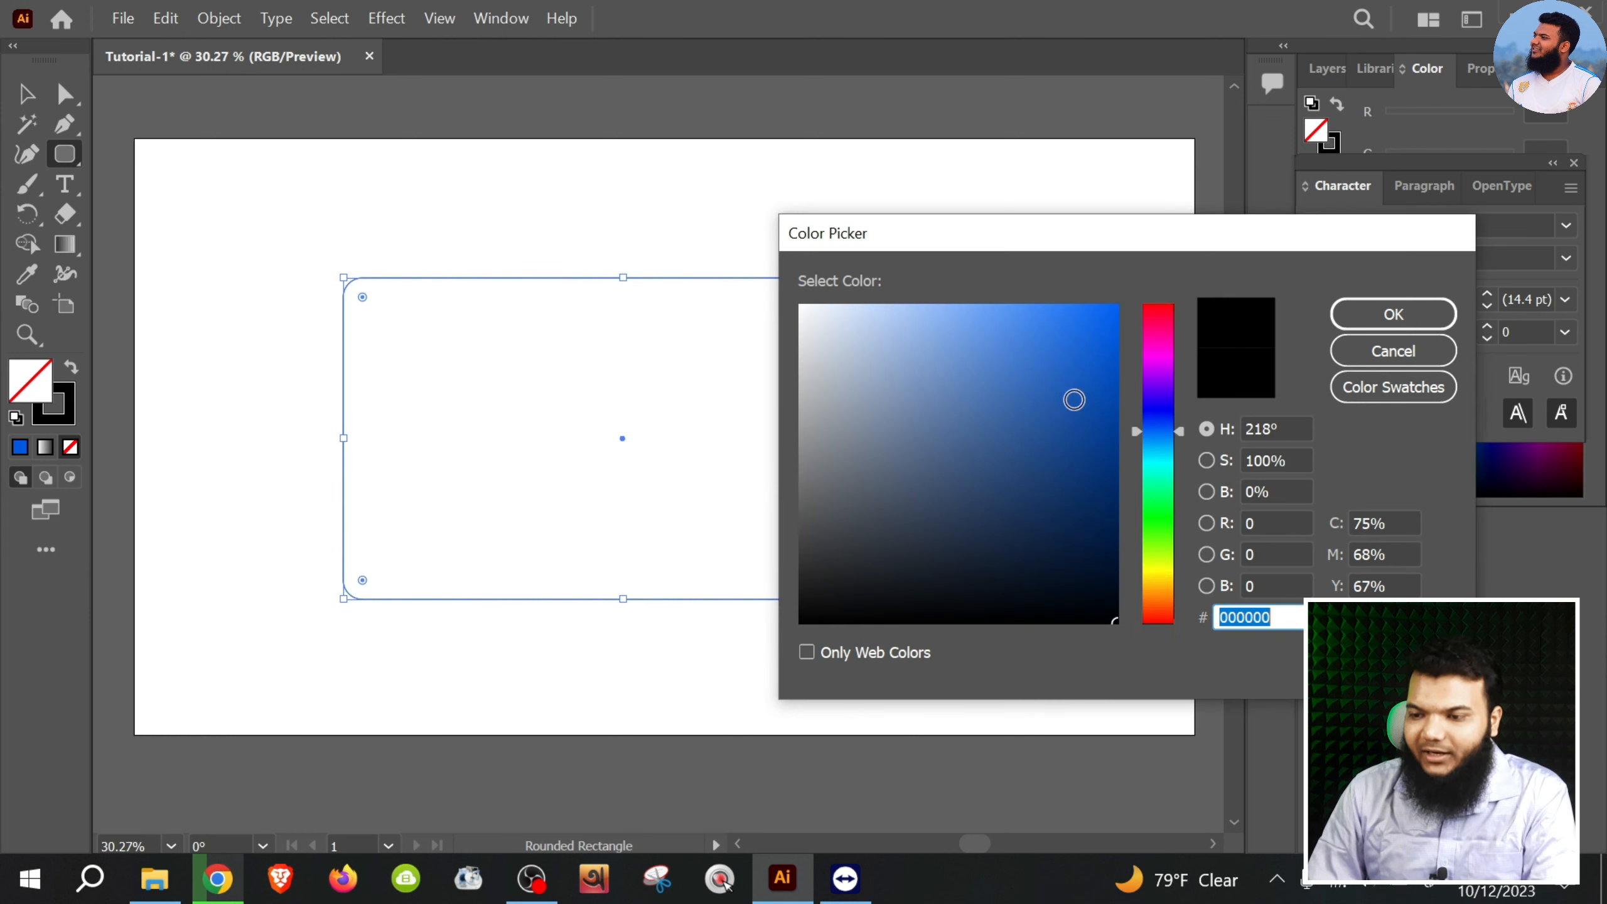
pyautogui.click(1372, 317)
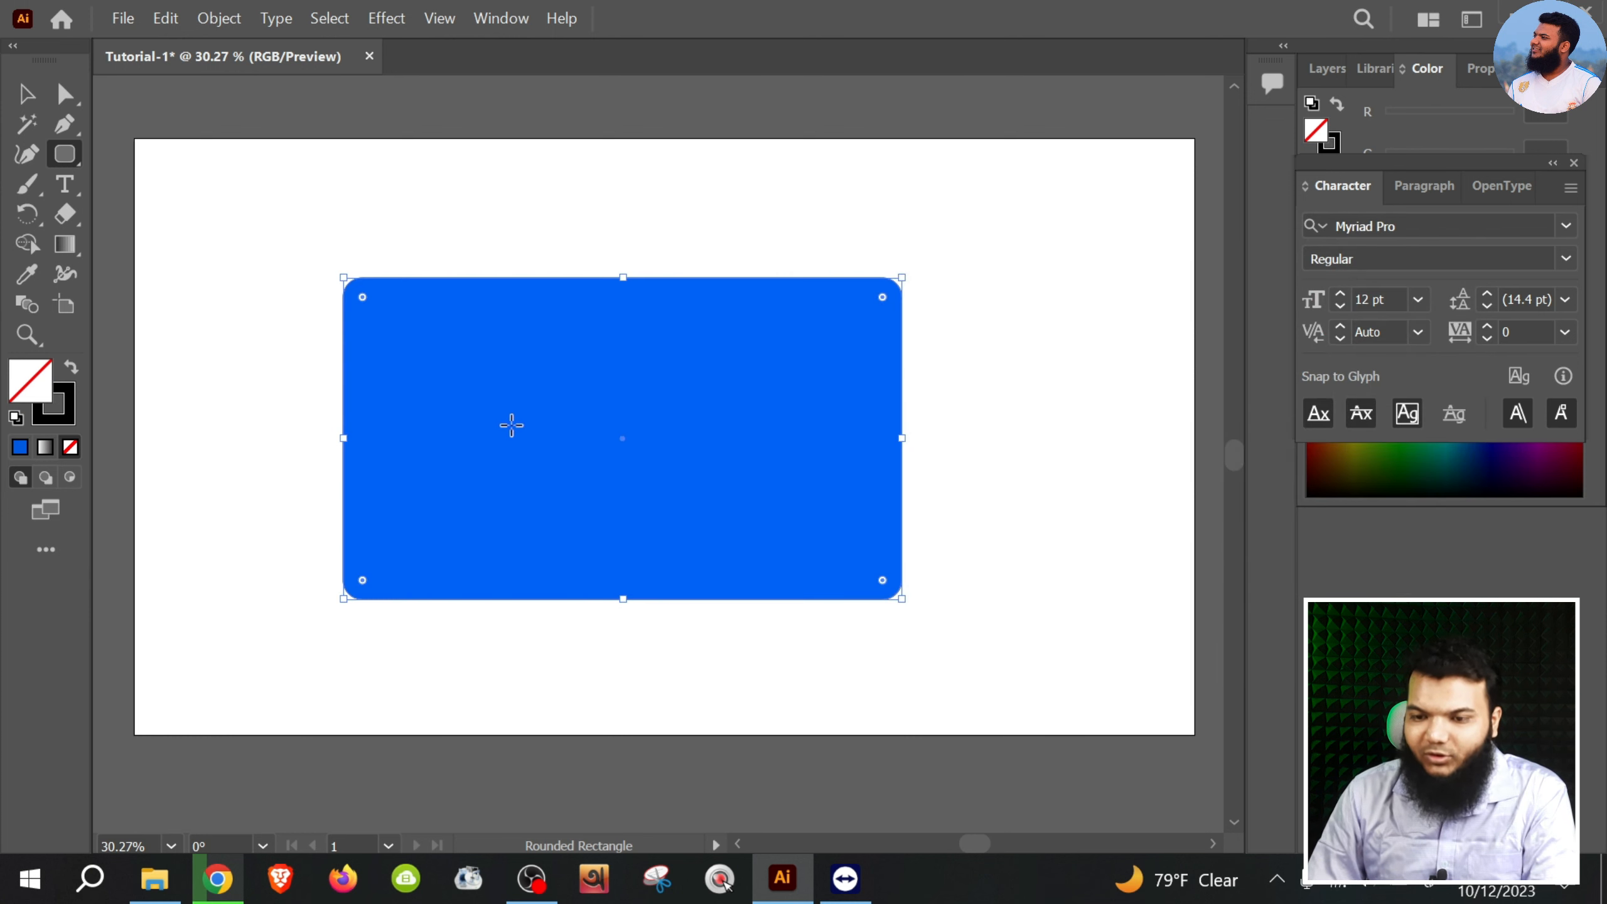
pyautogui.moveTo(364, 297); pyautogui.dragTo(481, 359)
# Move the rounded rectangle toward the artboard's lower right and draw a smaller, nearly square blue rectangle in the upper-left area.
pyautogui.click(26, 94)
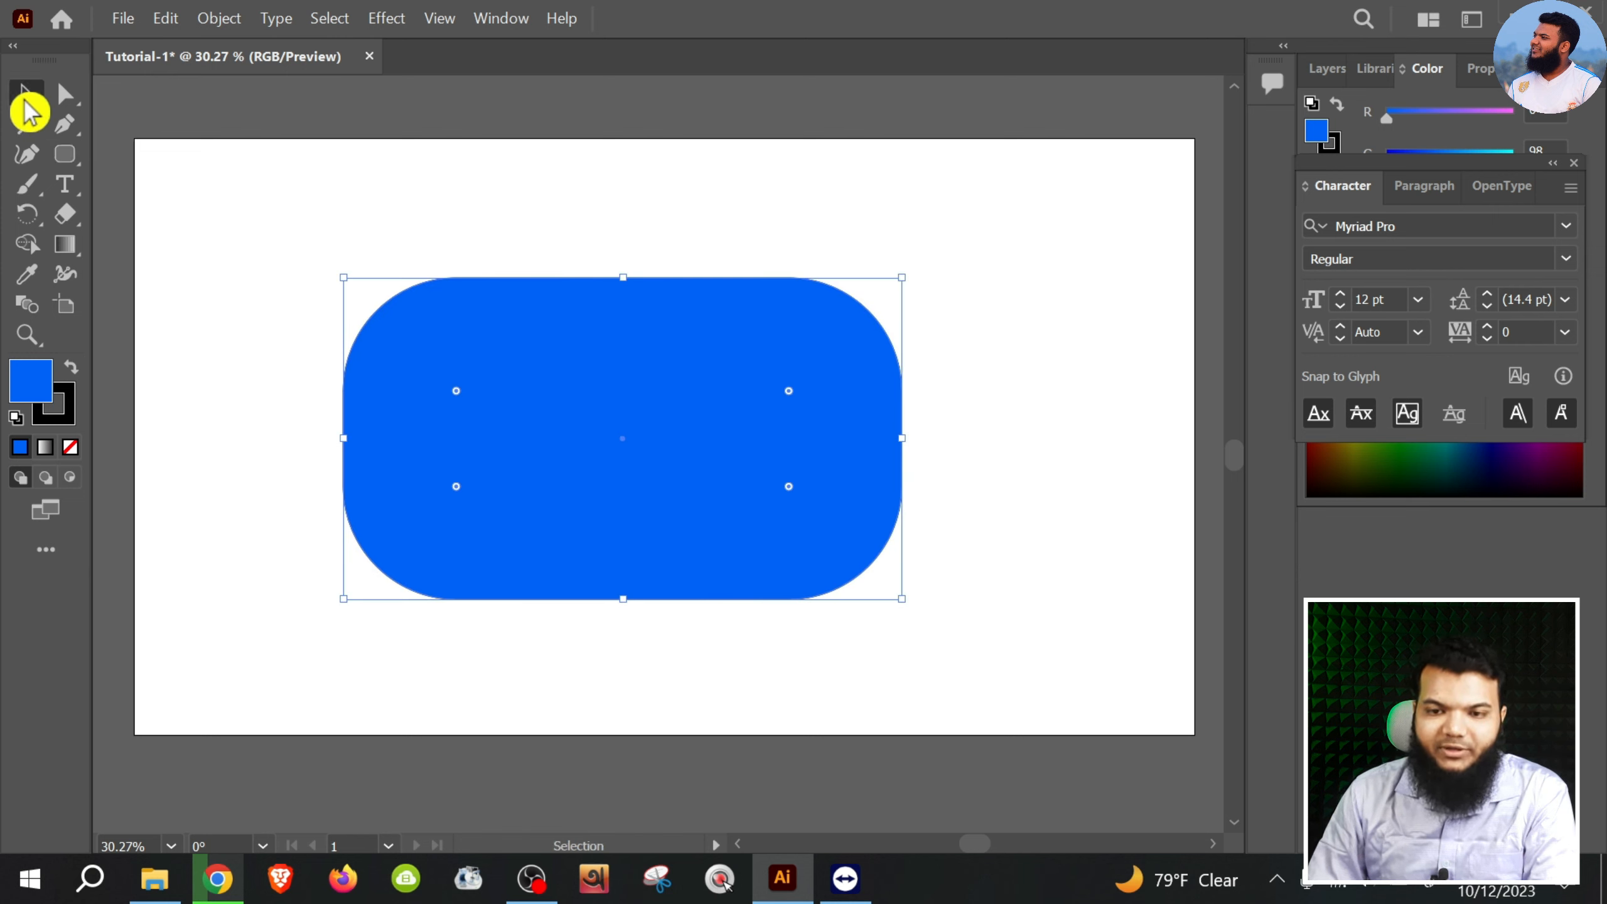
pyautogui.moveTo(547, 416); pyautogui.dragTo(771, 470)
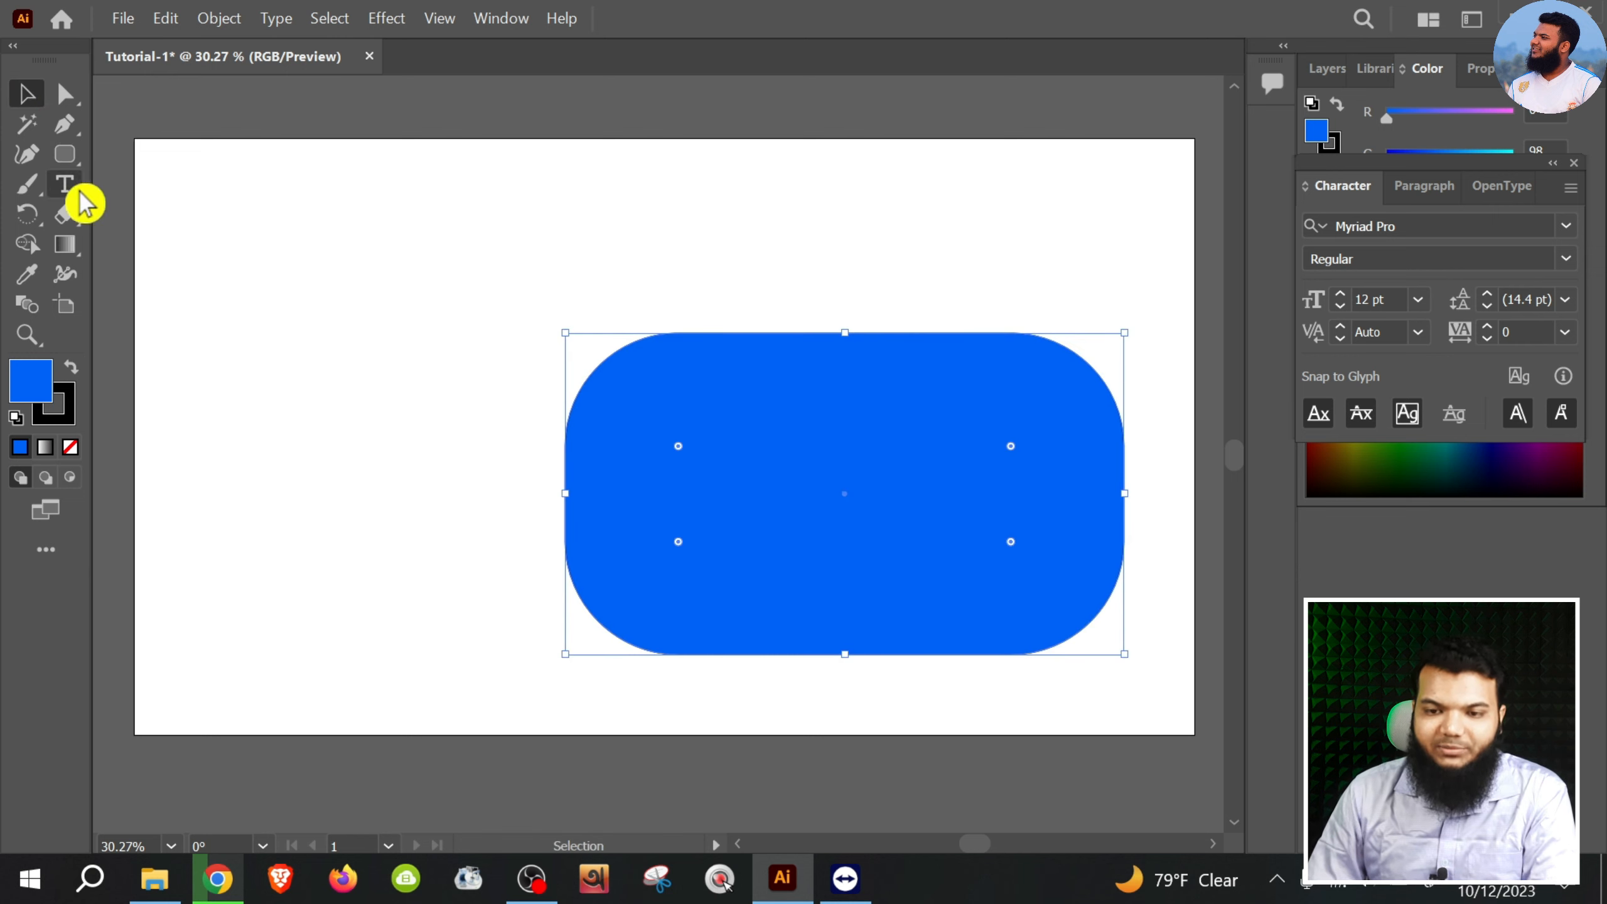
pyautogui.moveTo(64, 154)
pyautogui.mouseDown()
pyautogui.moveTo(232, 329)
pyautogui.moveTo(213, 161)
pyautogui.moveTo(193, 152)
pyautogui.mouseUp()
pyautogui.moveTo(187, 234); pyautogui.dragTo(406, 435)
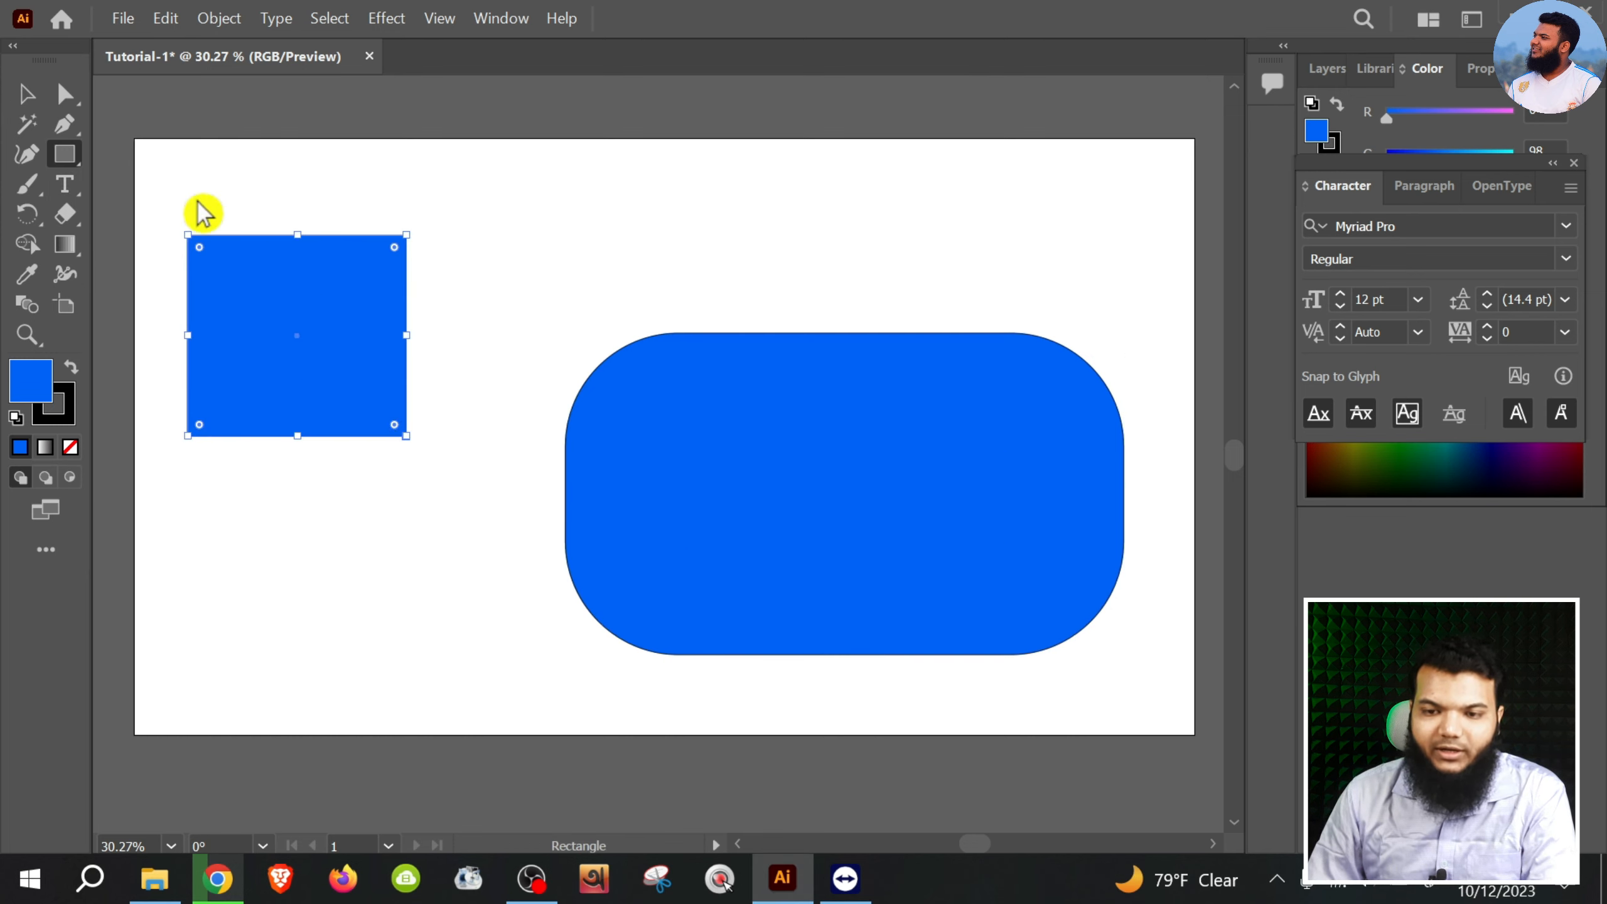
pyautogui.click(193, 153)
pyautogui.click(898, 510)
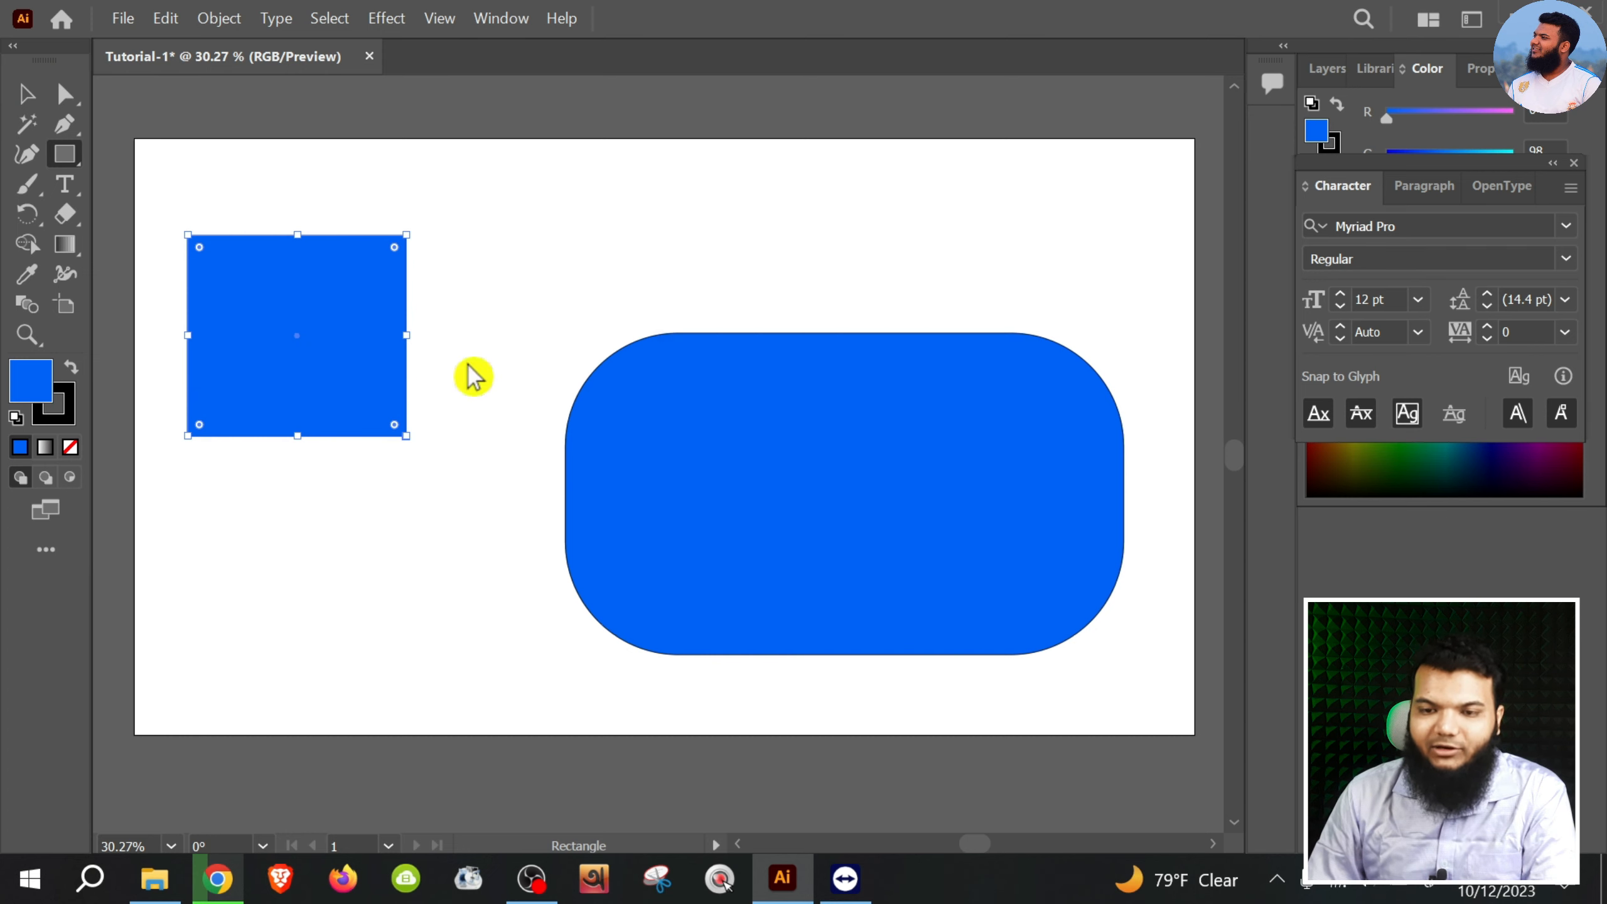
pyautogui.press('v')
pyautogui.click(301, 114)
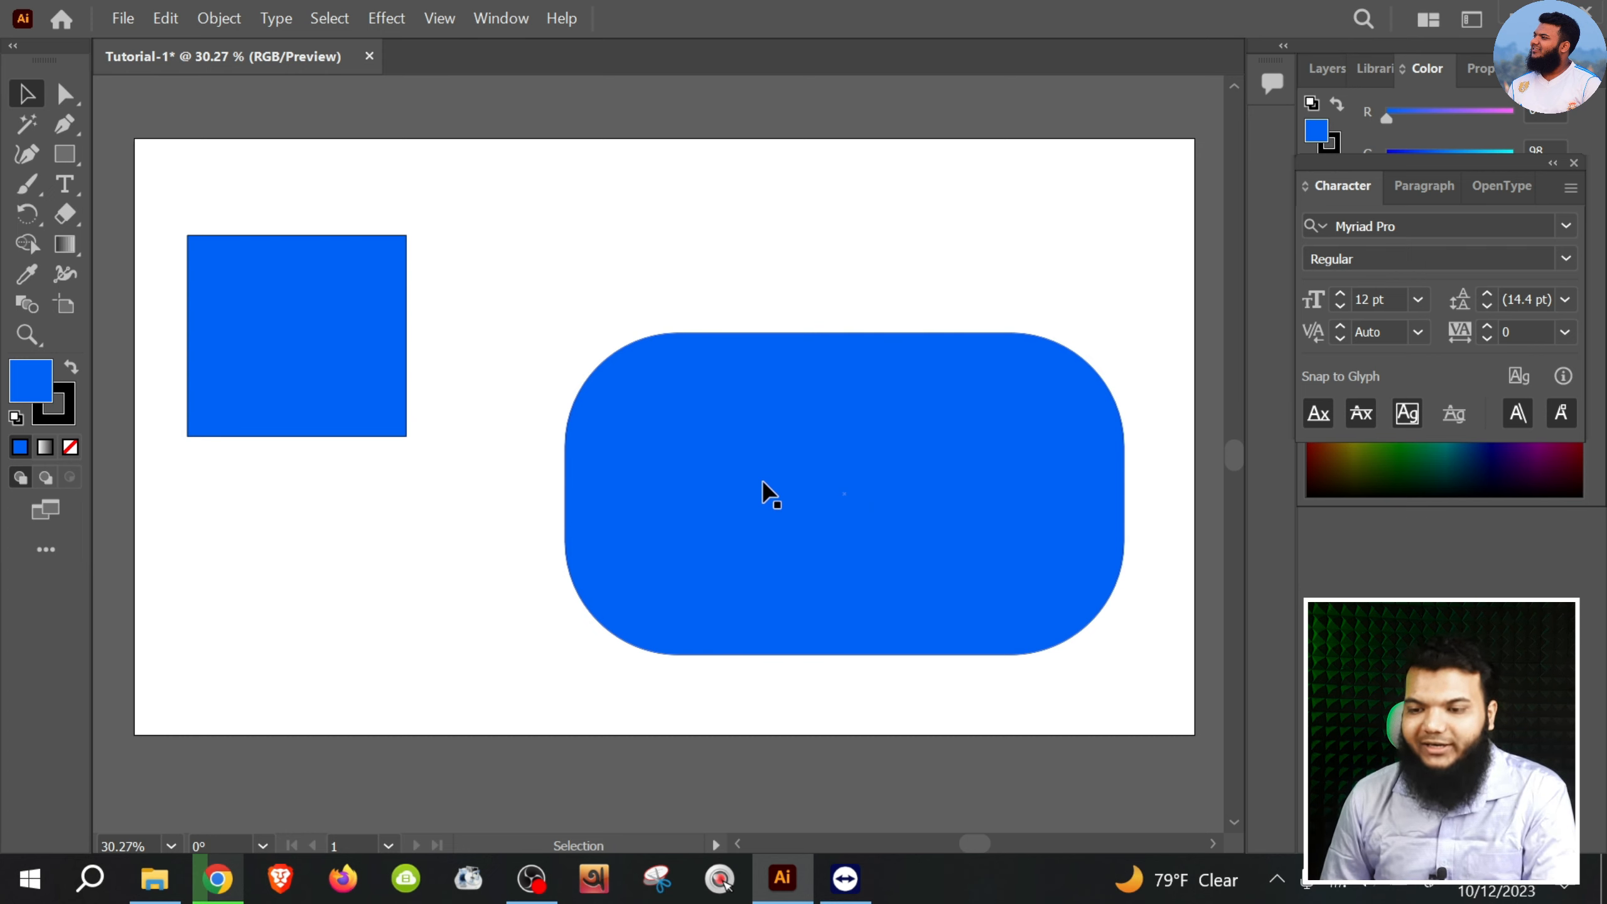
# Shift the large rectangle slightly up and left, reduce its corner radius to 0 pt, and round all four corners moderately again.
pyautogui.click(738, 481)
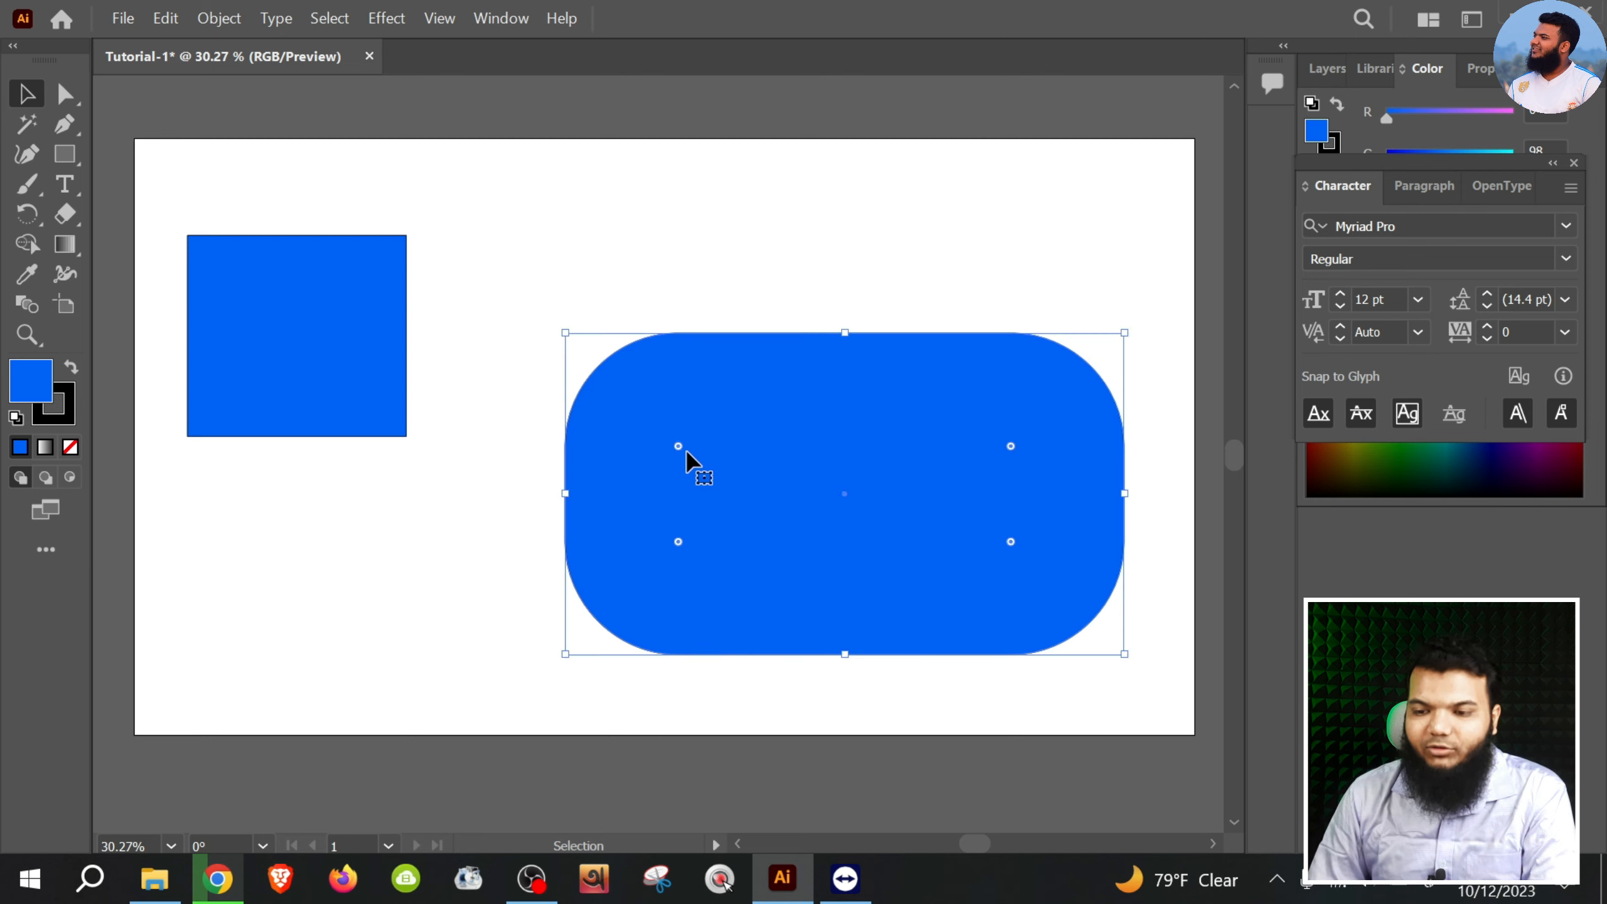
pyautogui.moveTo(686, 447); pyautogui.dragTo(390, 341)
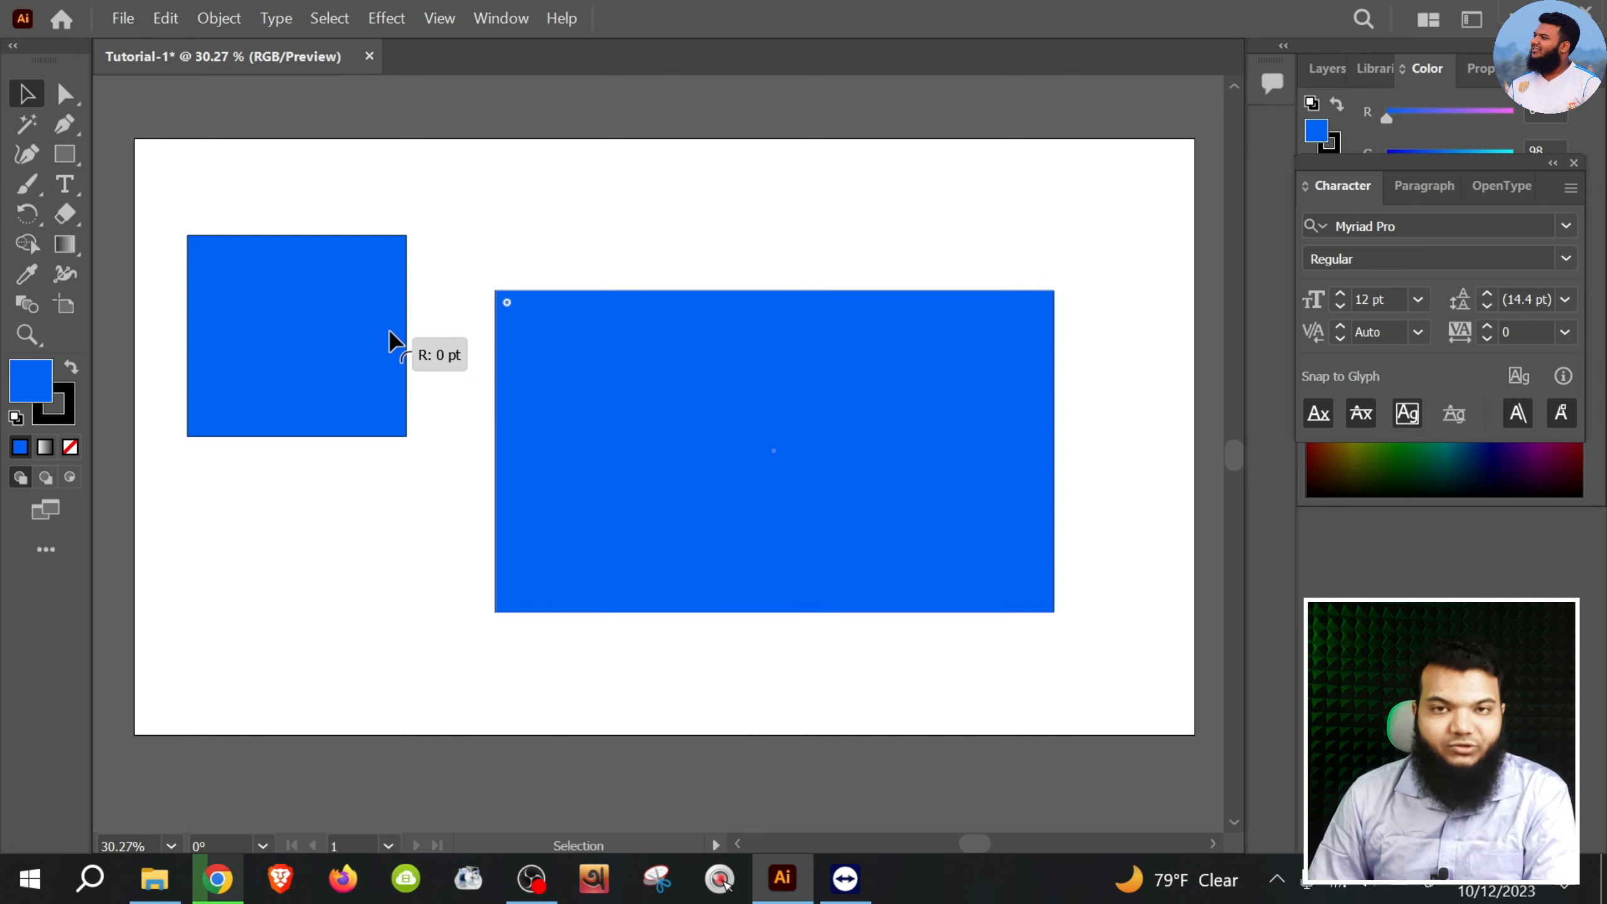
pyautogui.moveTo(400, 341); pyautogui.dragTo(551, 379)
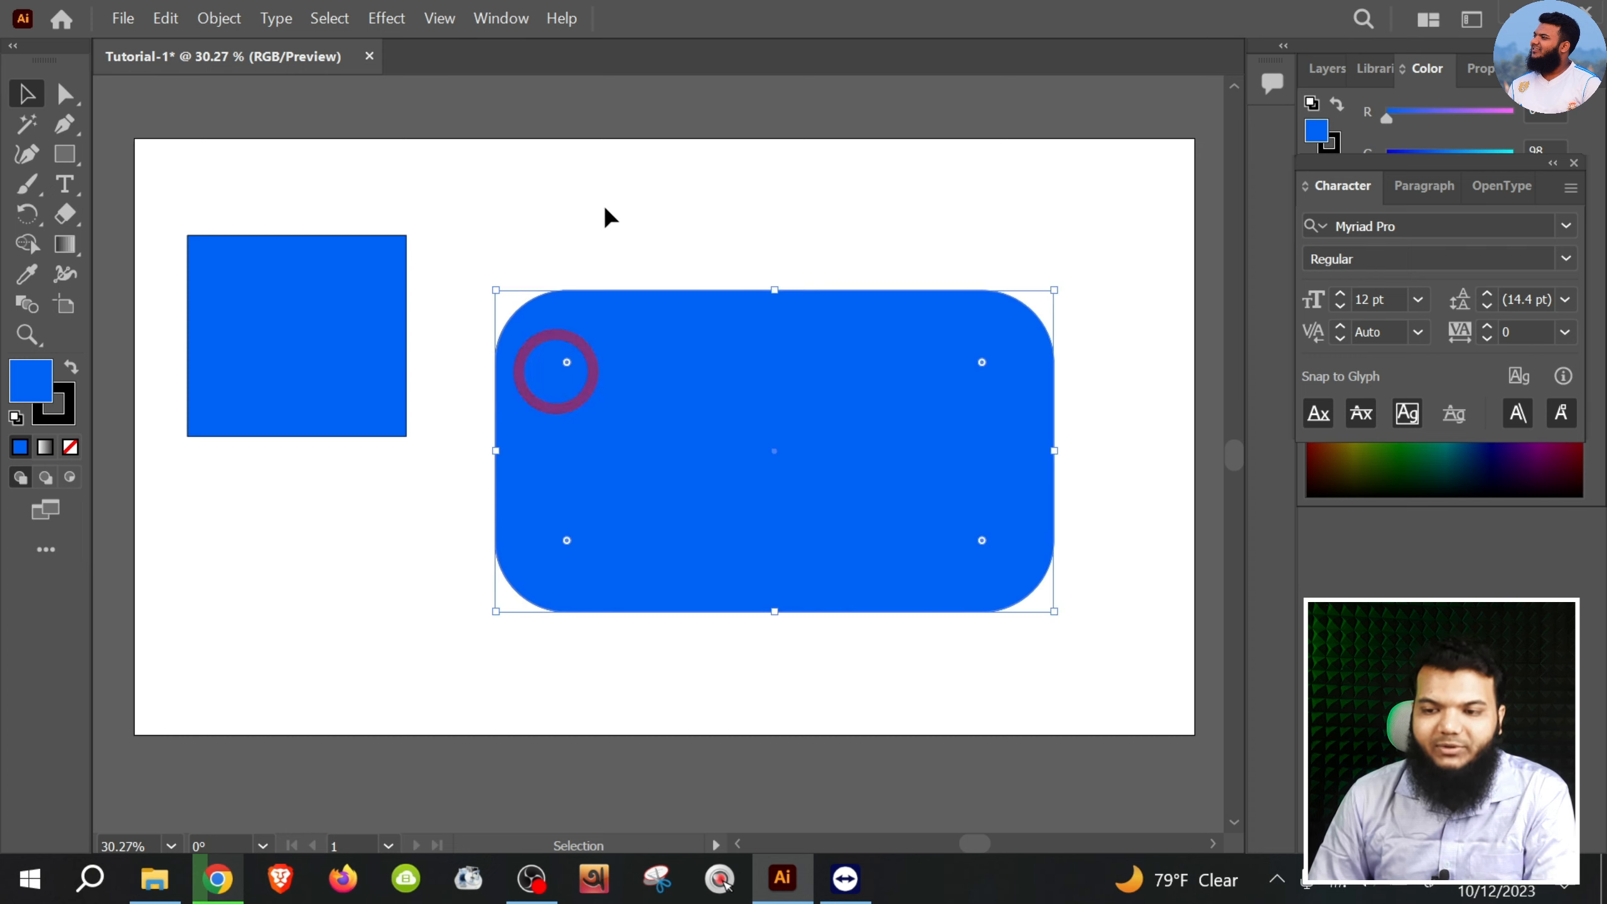
pyautogui.click(605, 202)
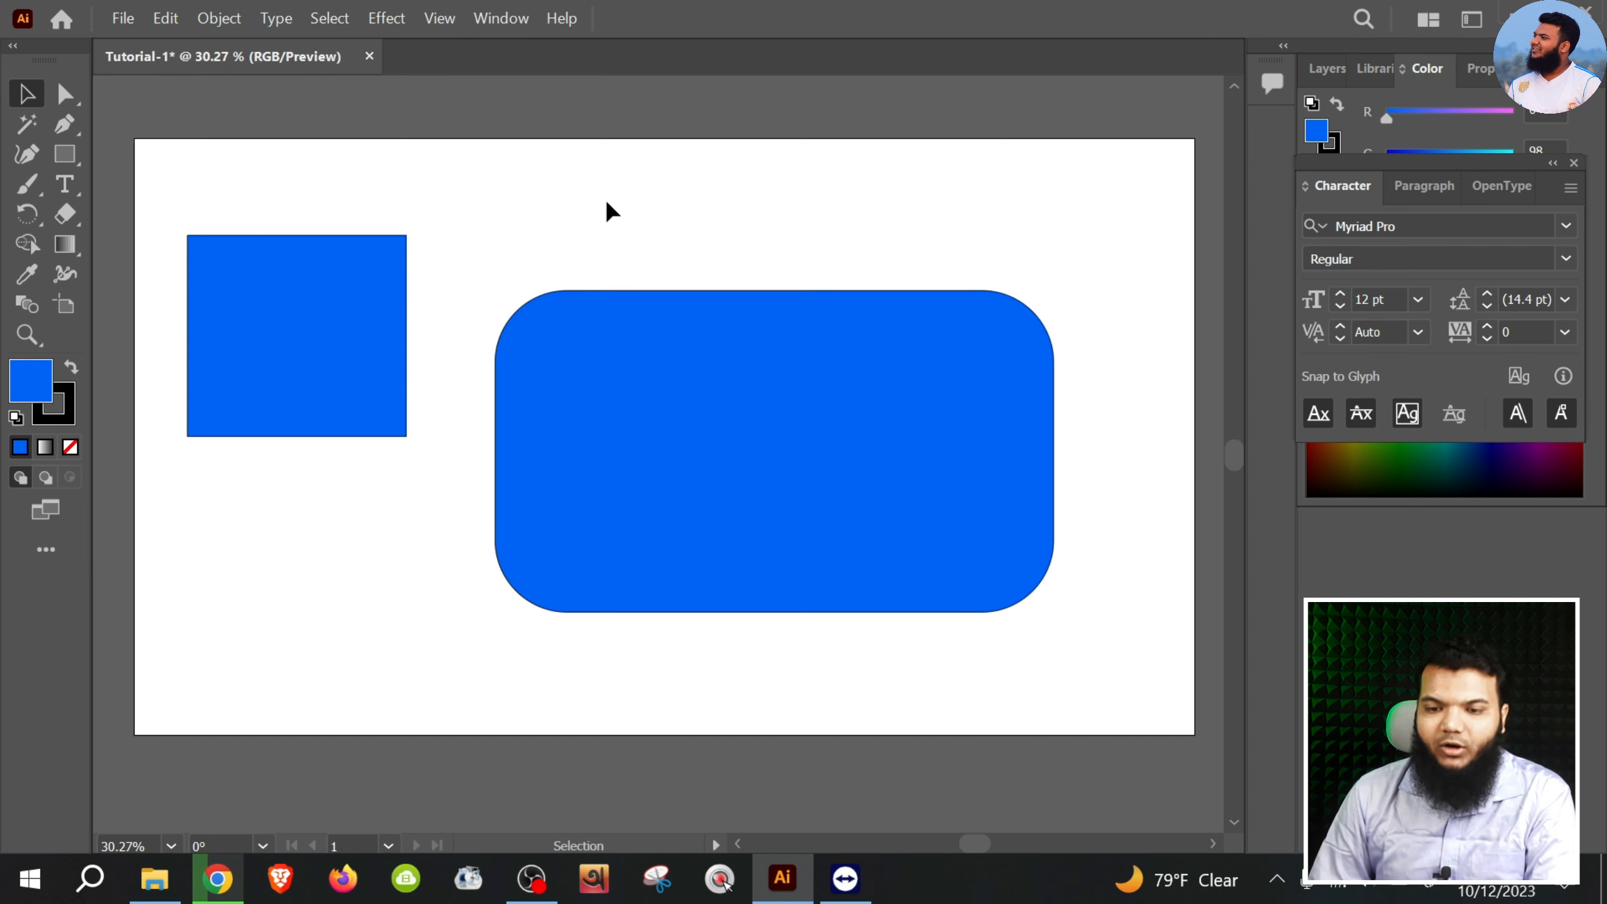
# Change the large rounded rectangle's fill color to bright green.
pyautogui.click(638, 456)
pyautogui.click(31, 397)
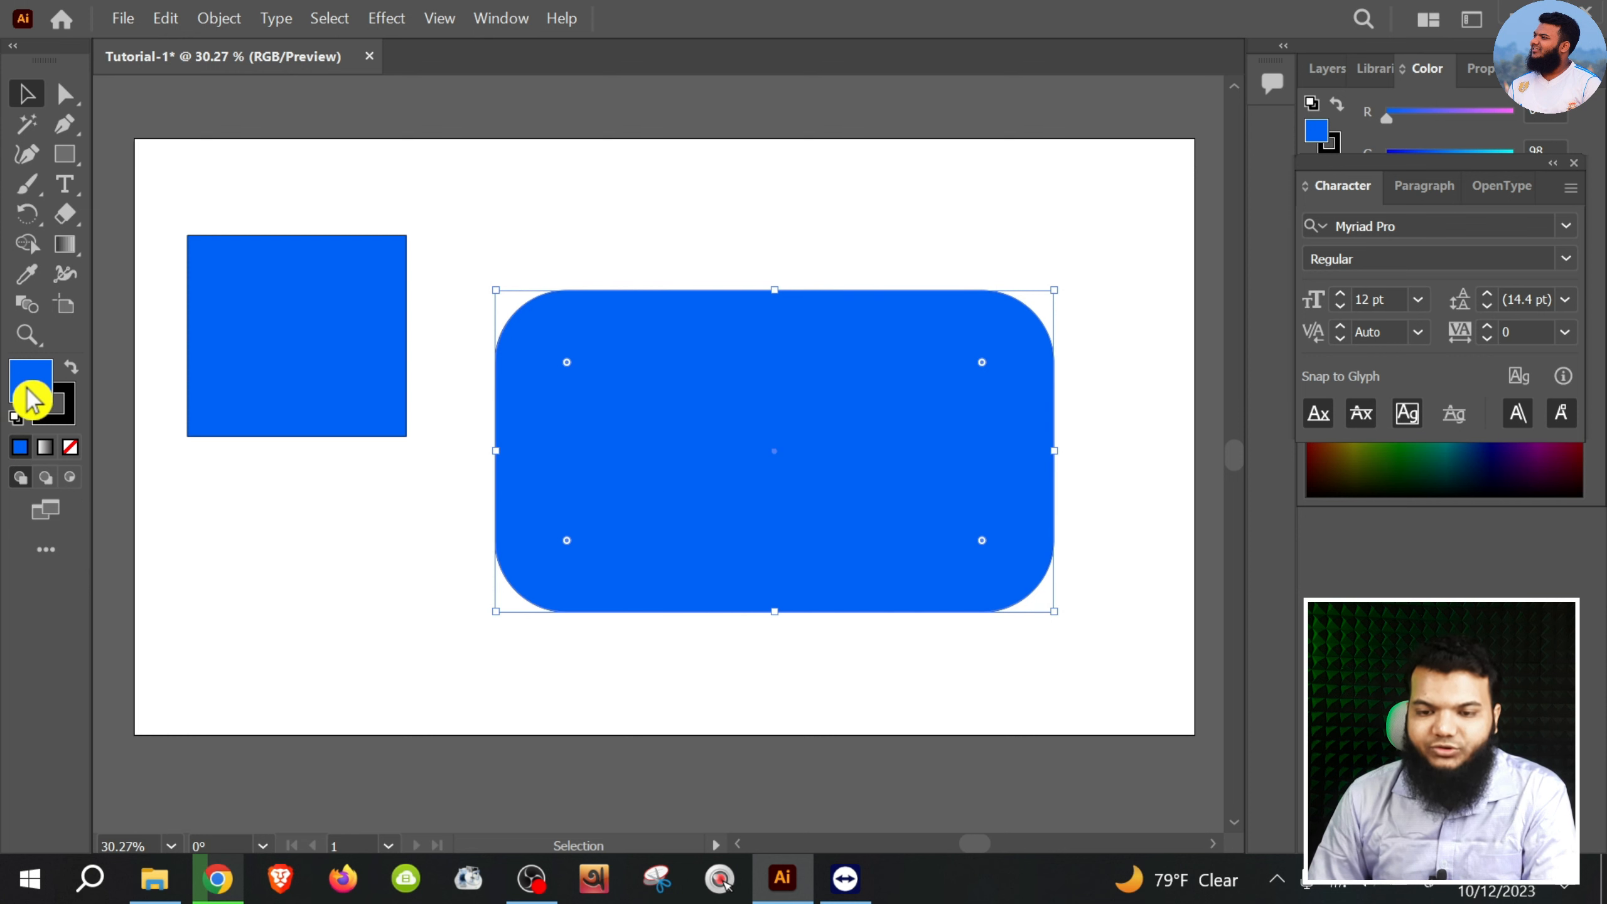
pyautogui.write('0F7500')
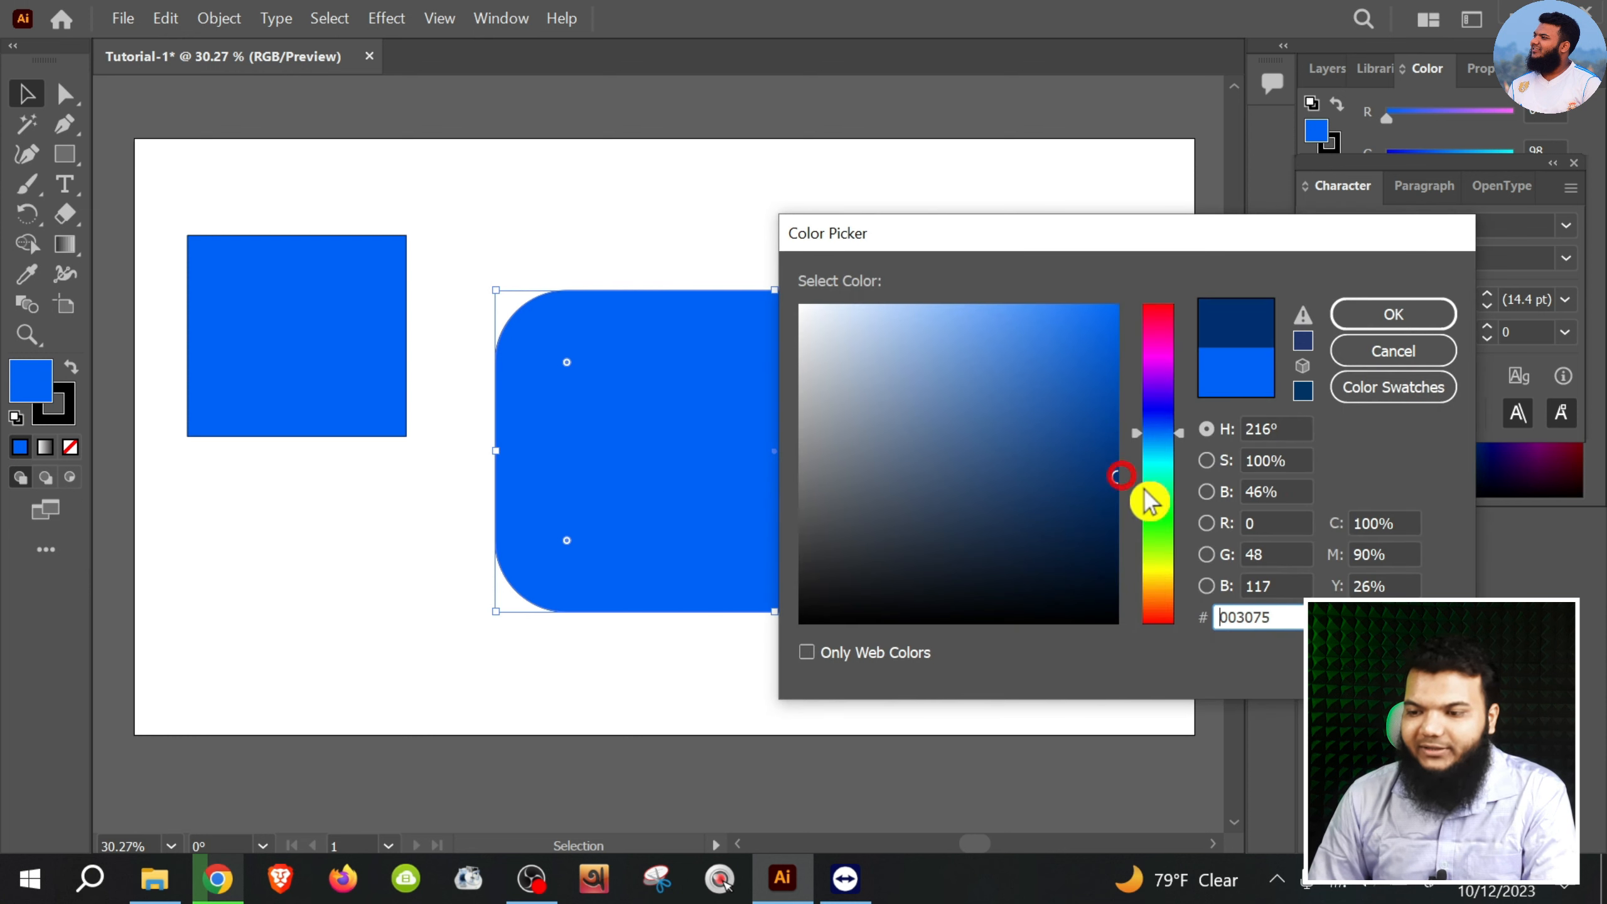
pyautogui.moveTo(1097, 401); pyautogui.dragTo(1051, 301)
pyautogui.click(1361, 314)
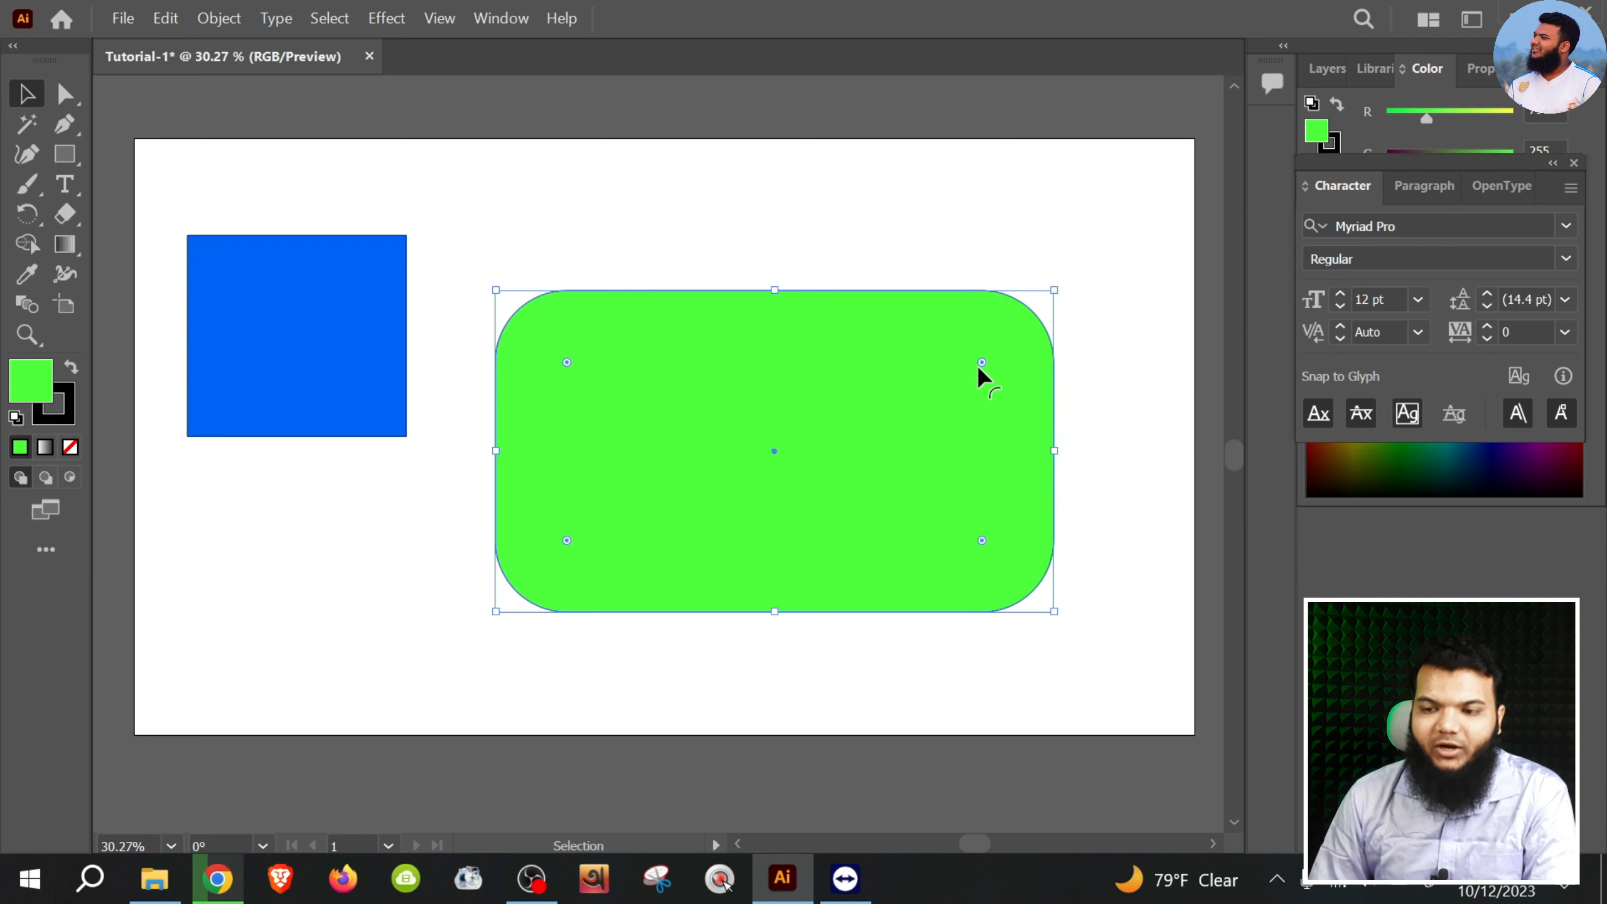